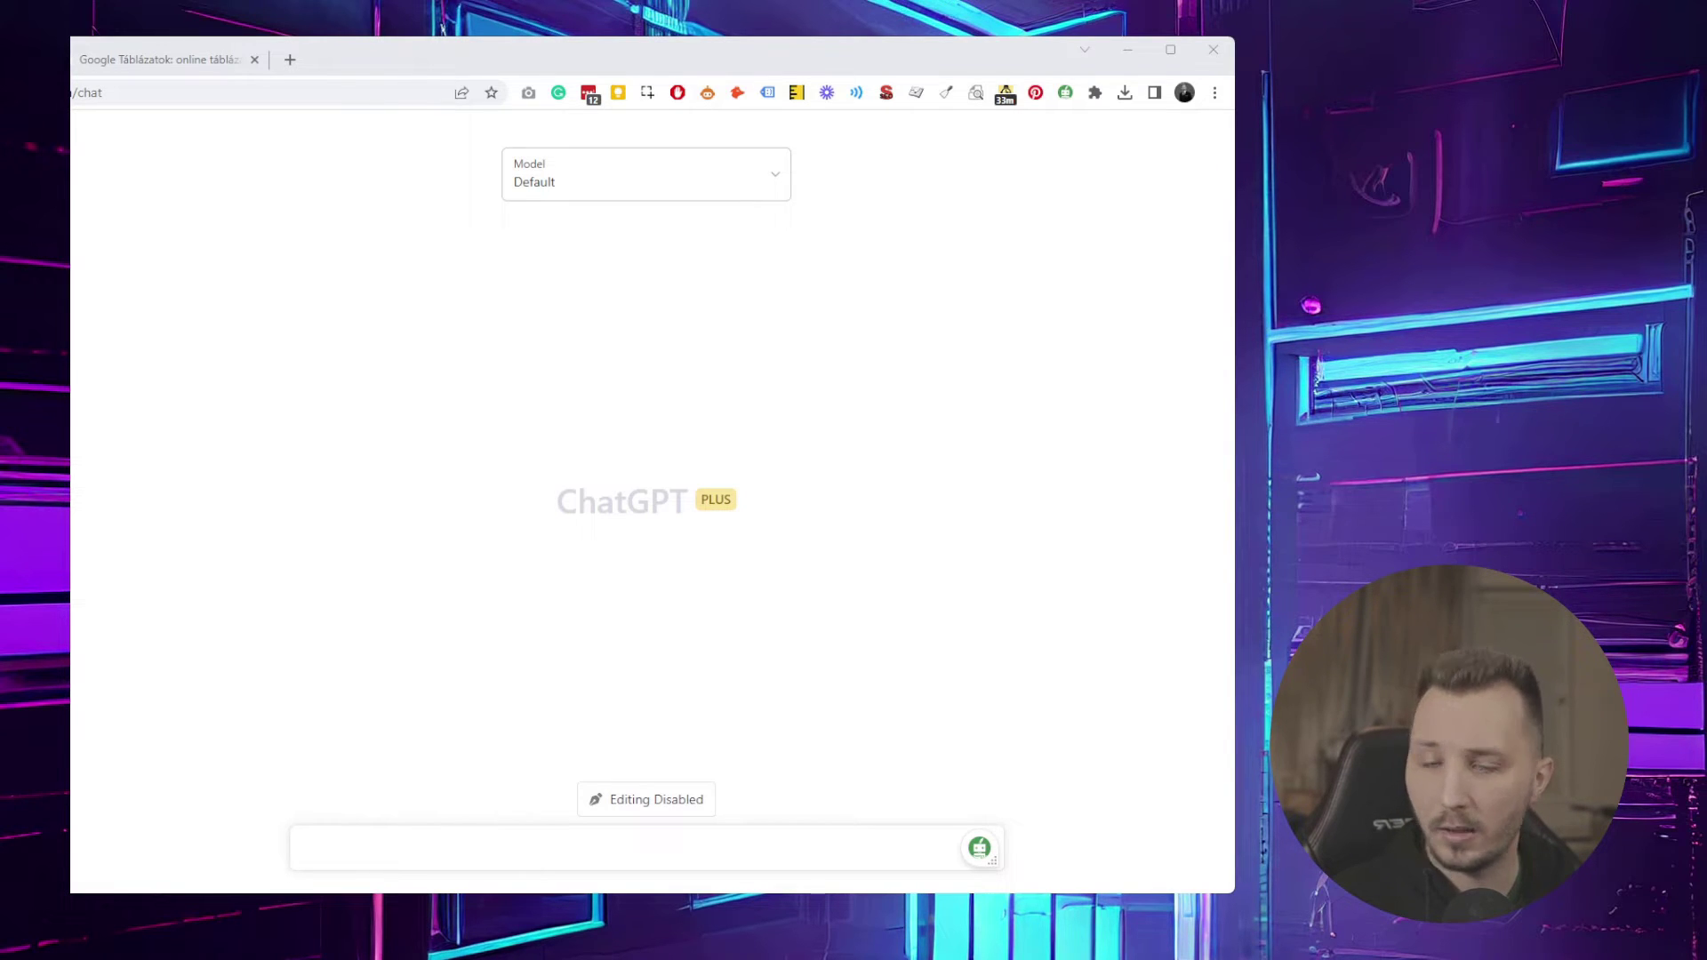
Paste the Topical Map Generator prompt into the new chat and turn off grammar checking
{"action": "left_click", "coordinate": [465, 852]}
{"action": "type", "text": "Act as a Topical Map Generator. Your Topic is [Topic].  Please provide a list of at least 50 nouns/predicates related to [Topic], such as specific products or categories, as well as any specific purposes, qualities, or features that are relevant. You will then generate a topical map with each category and its corresponding subtopics based on the provided nouns. Additionally, you will create a table of nouns and their related topics to help you understand the different facets of your chosen topic. Please provide a clear and concise description of your topic to get the best results."}
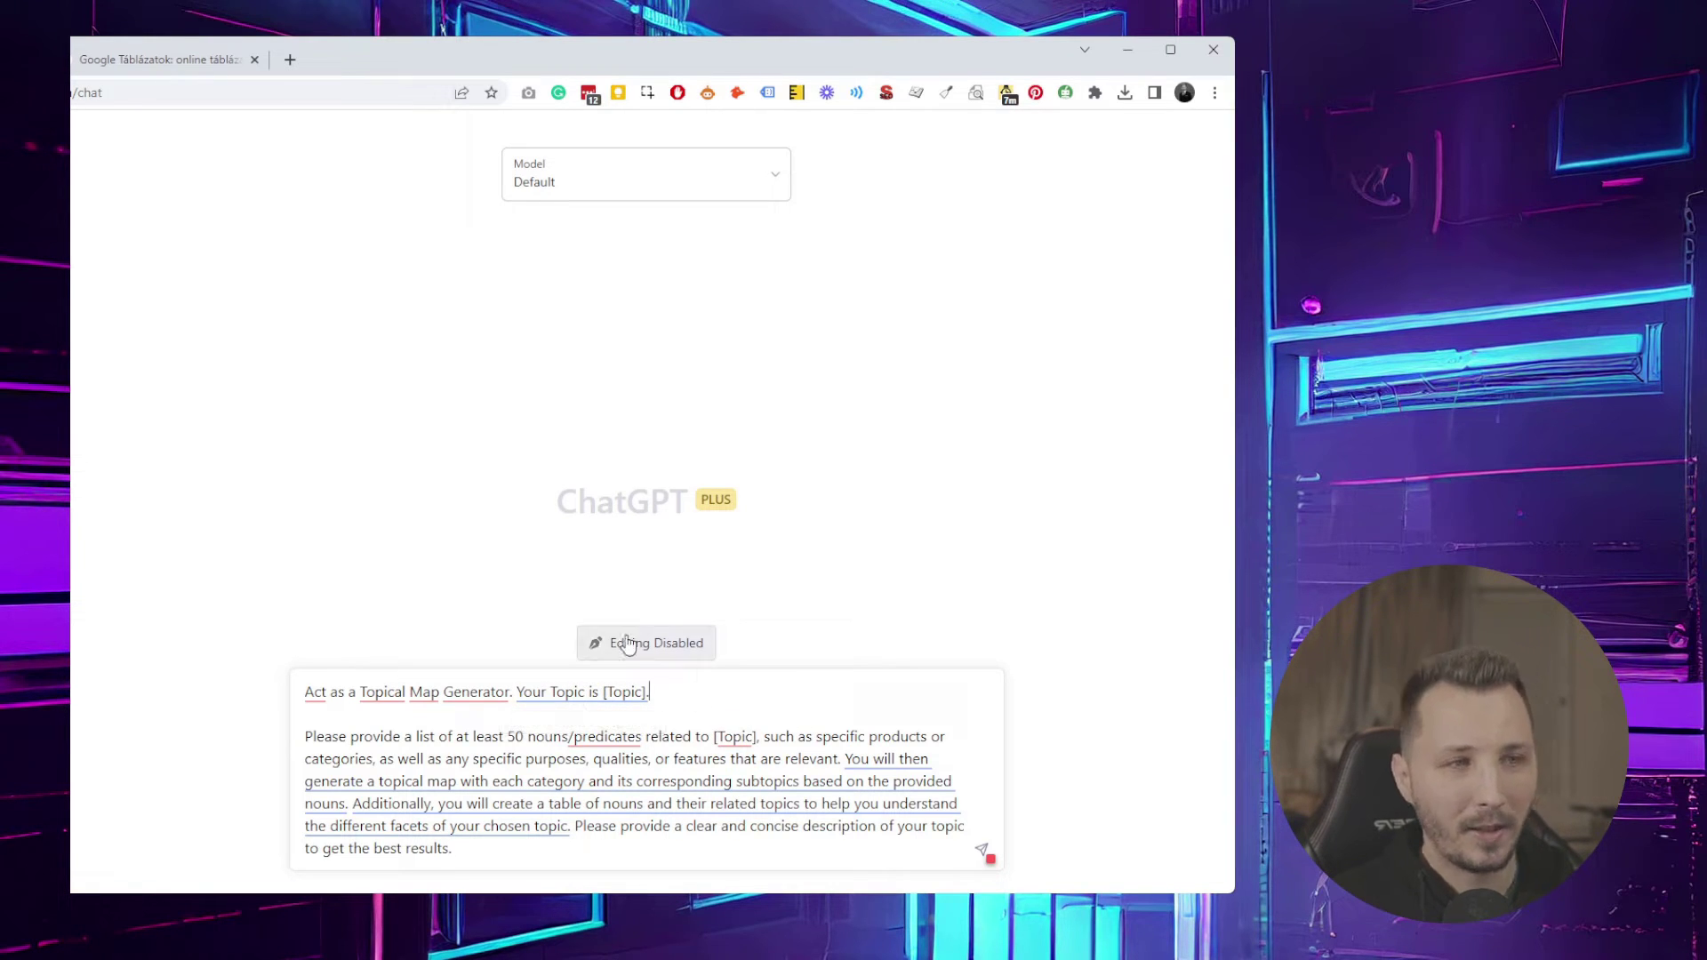
{"action": "left_click", "coordinate": [650, 693]}
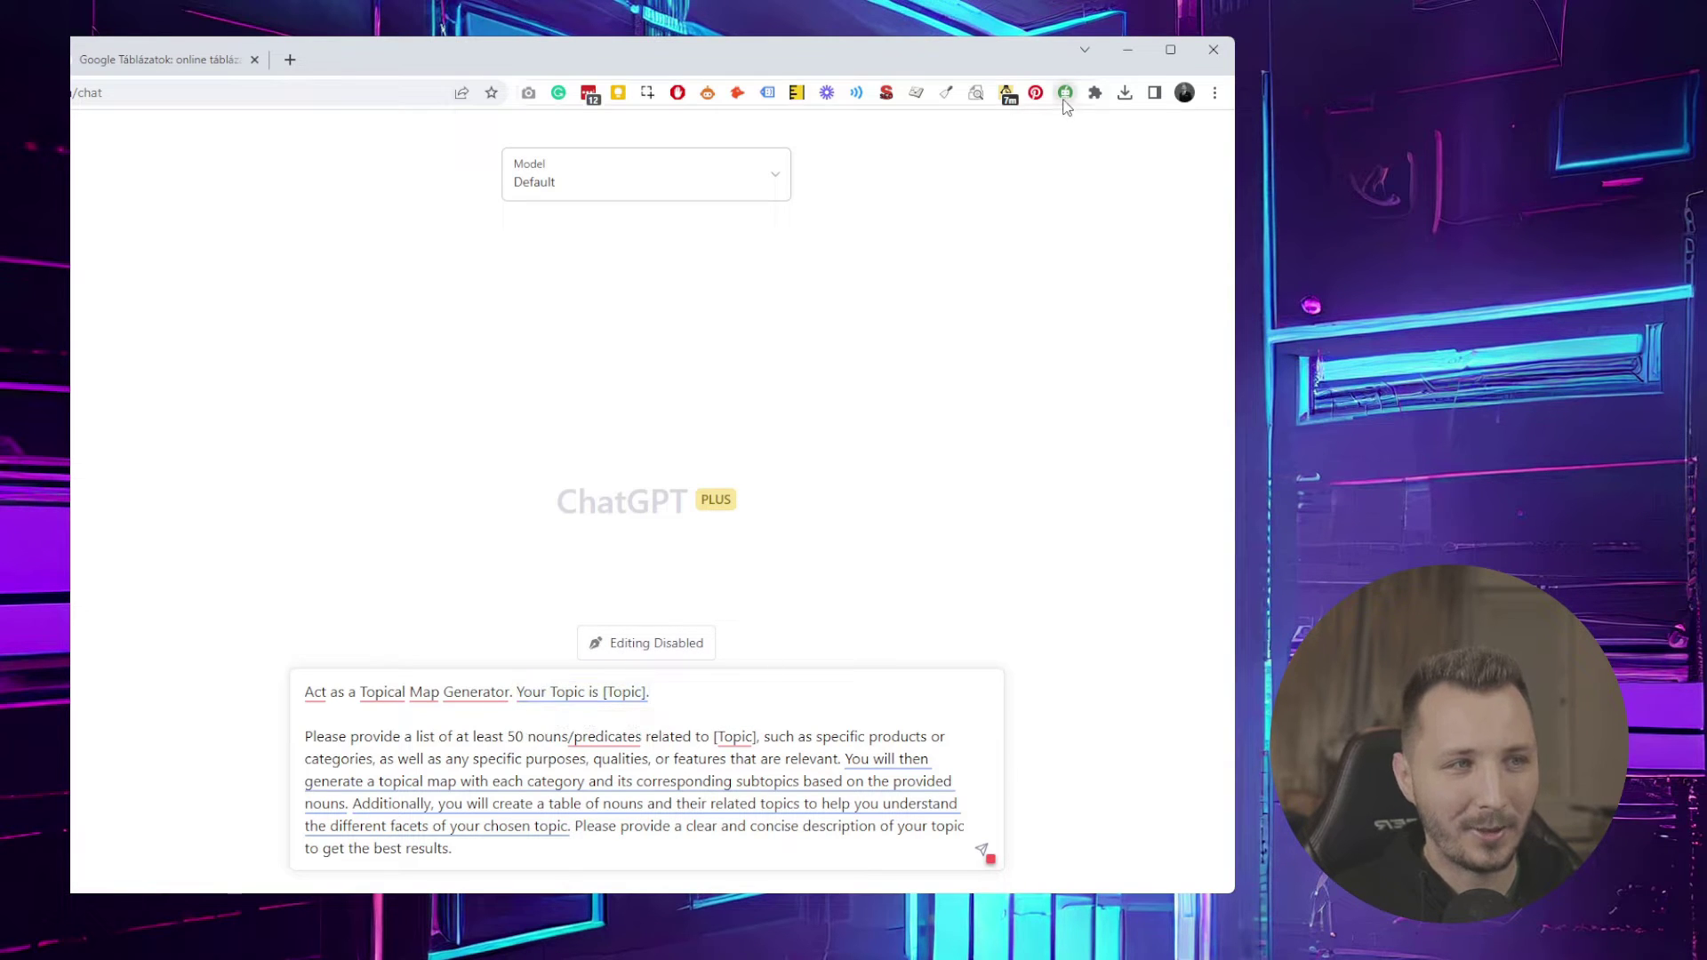
{"action": "left_click", "coordinate": [1065, 92]}
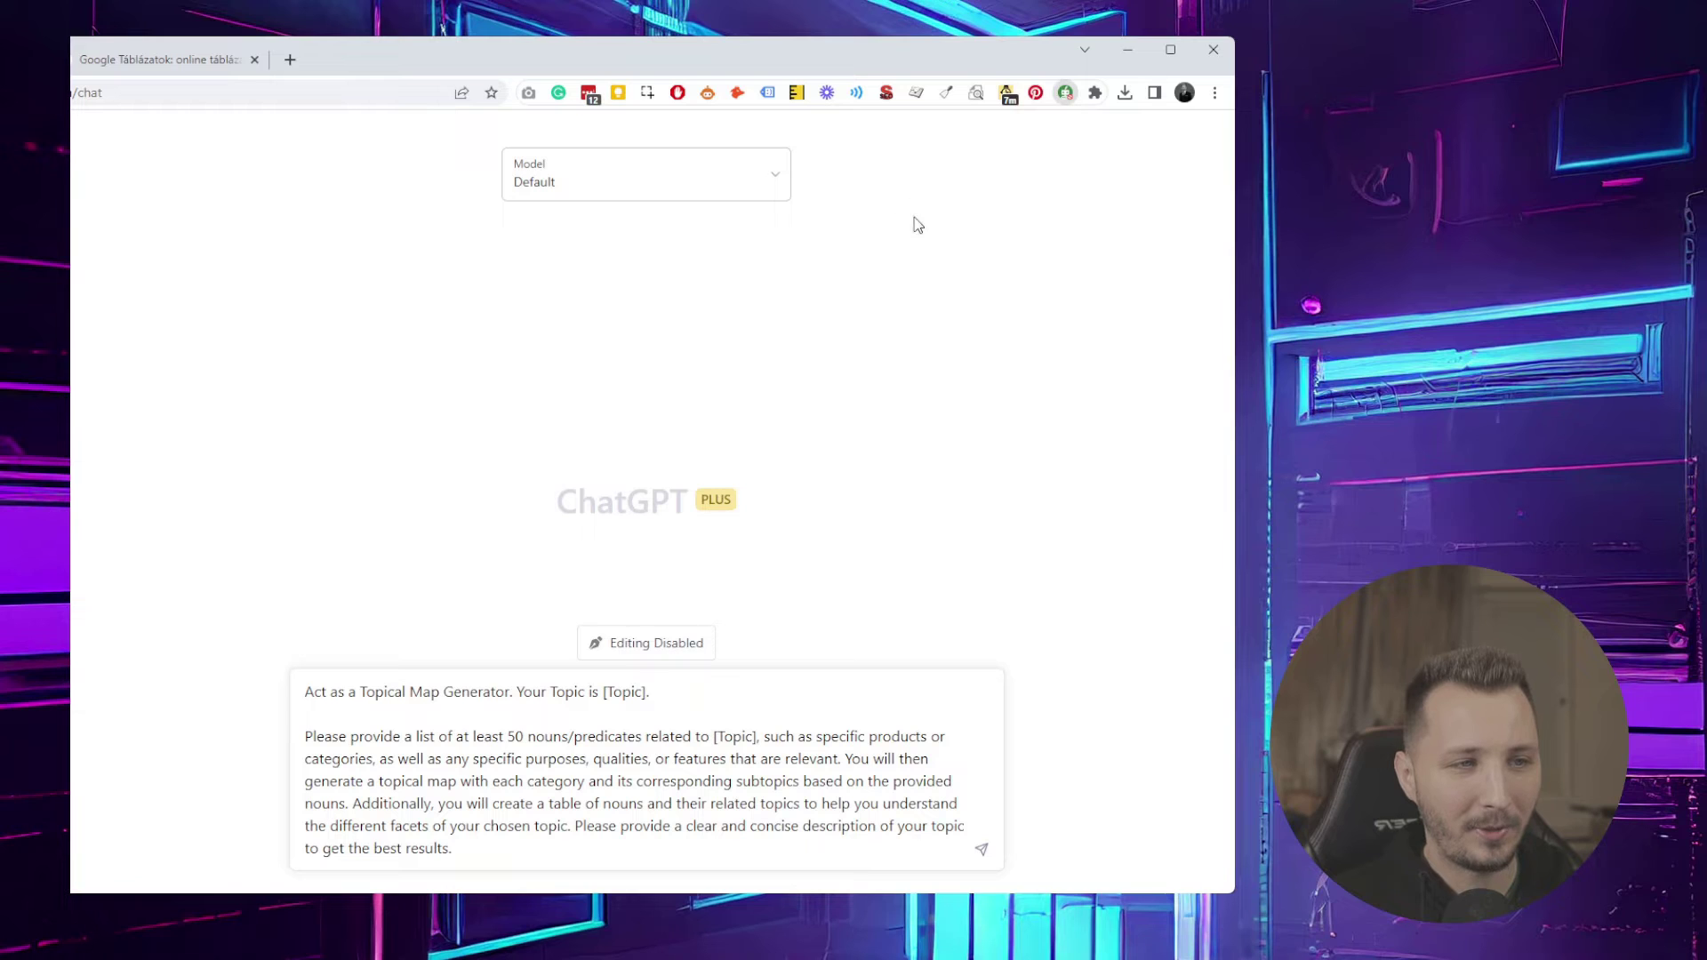
{"action": "left_click", "coordinate": [652, 714]}
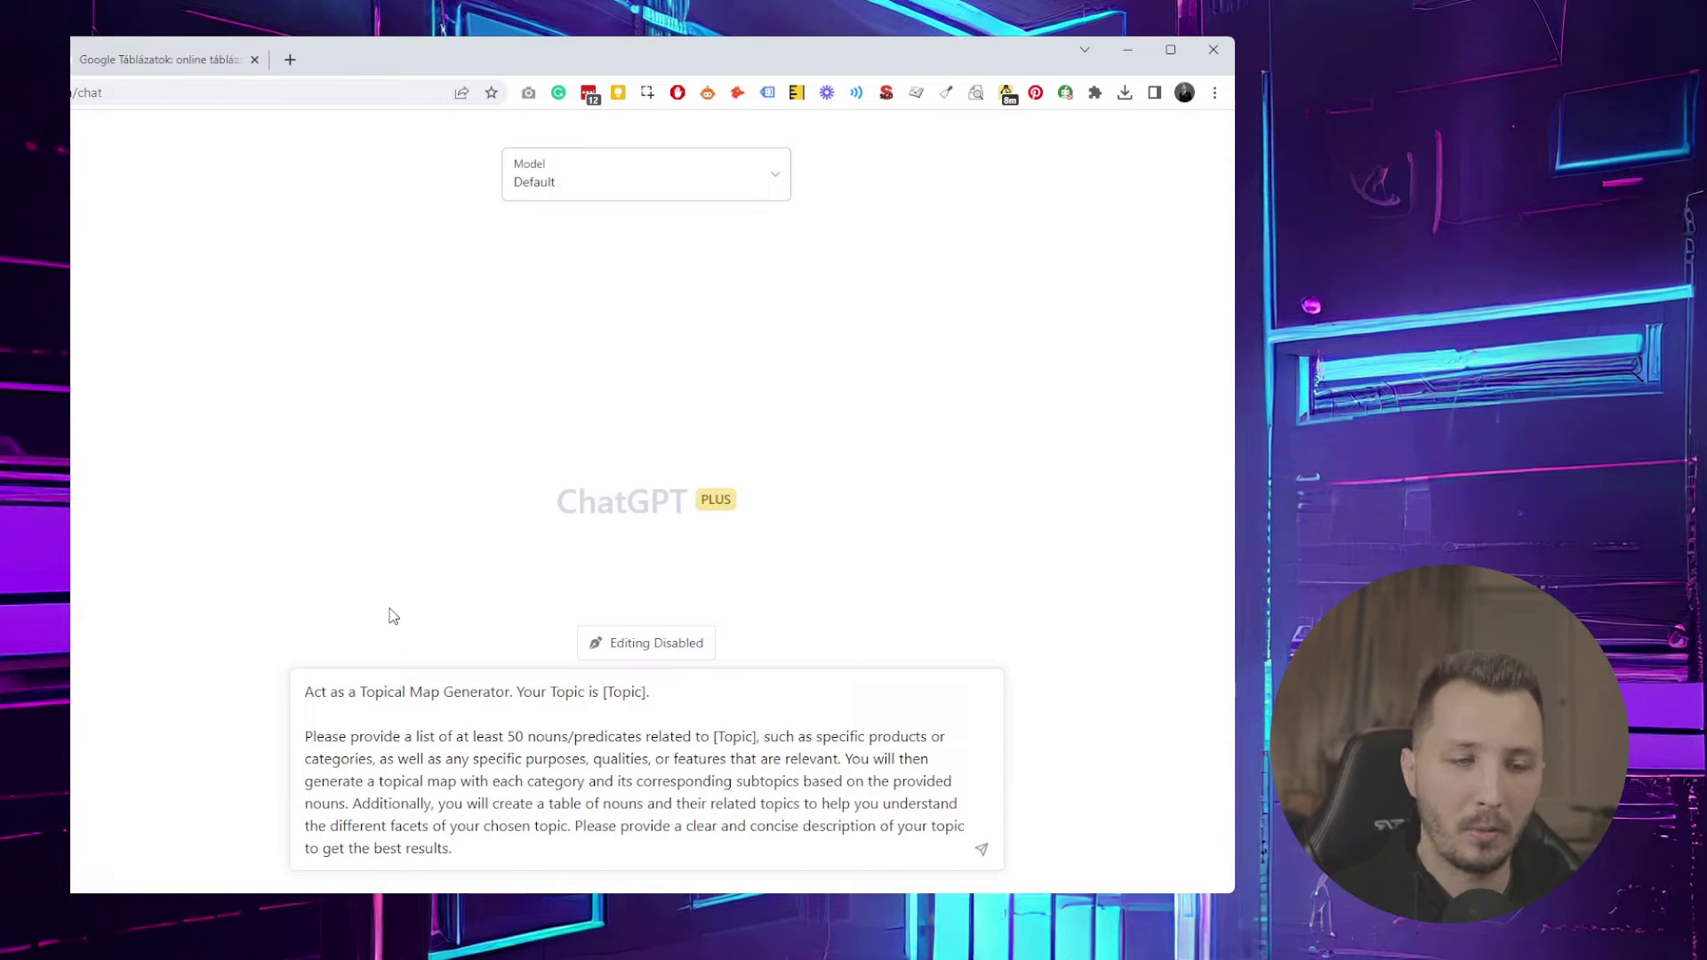
Overwrite the first-line and second-paragraph [Topic] placeholders with 'Baking', making it 'Your Topic is Baking.'
{"action": "left_click_drag", "start_coordinate": [602, 692], "coordinate": [647, 695]}
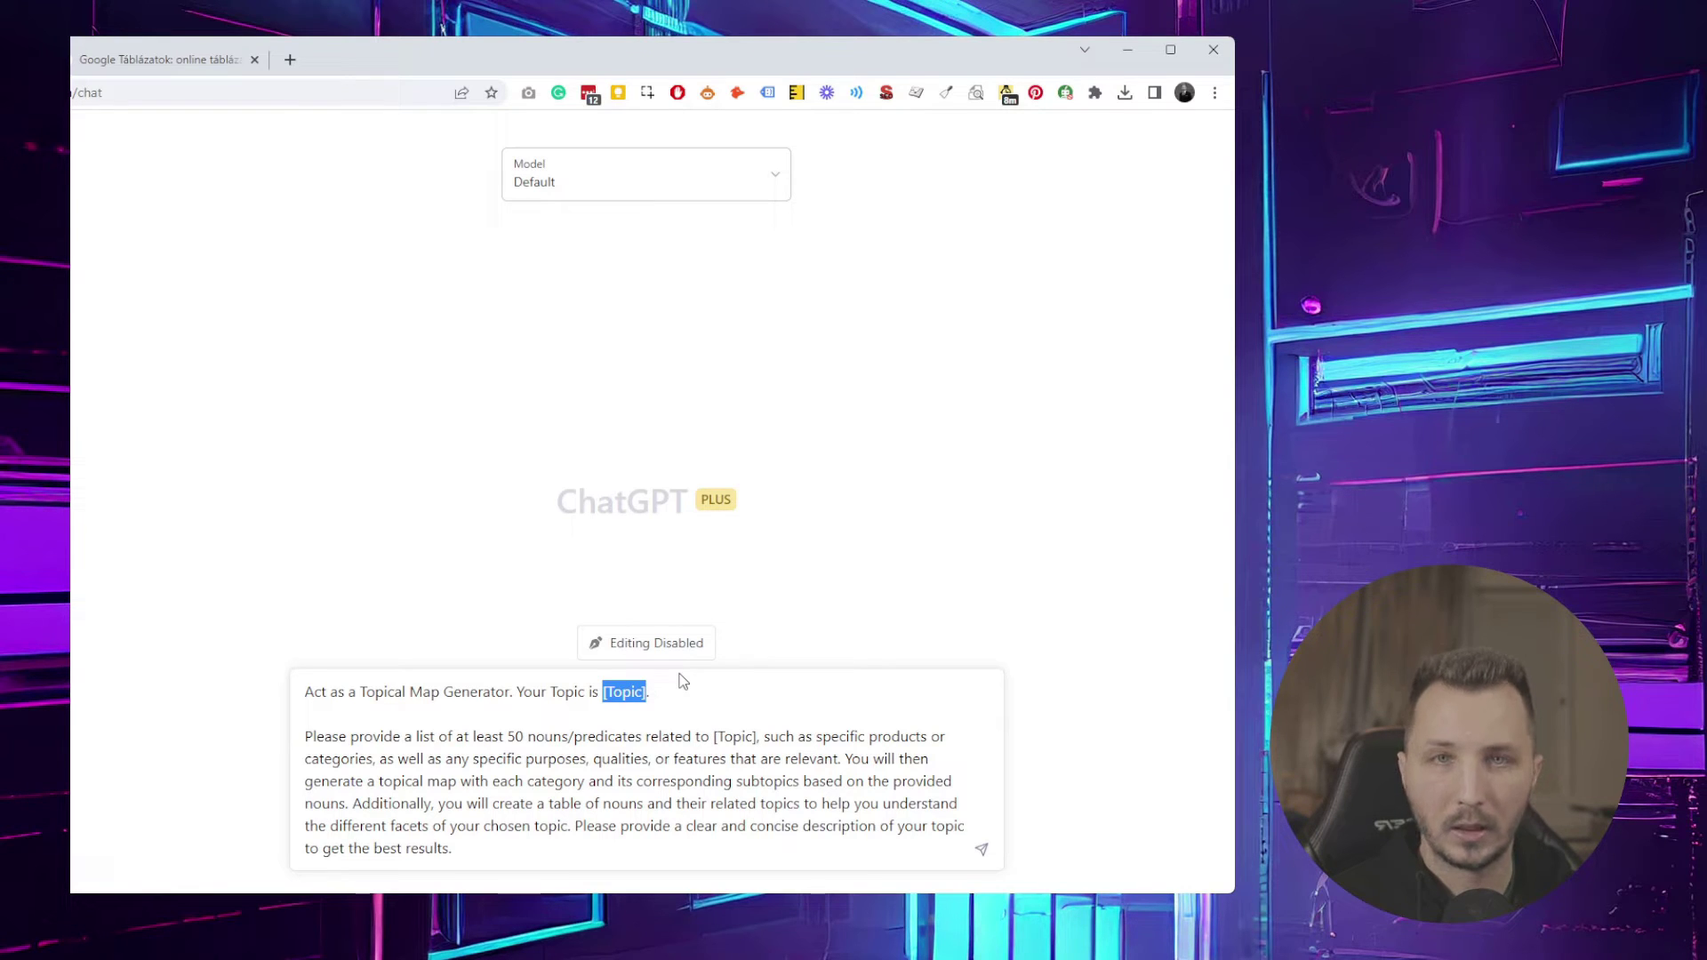
{"action": "type", "text": "Baking"}
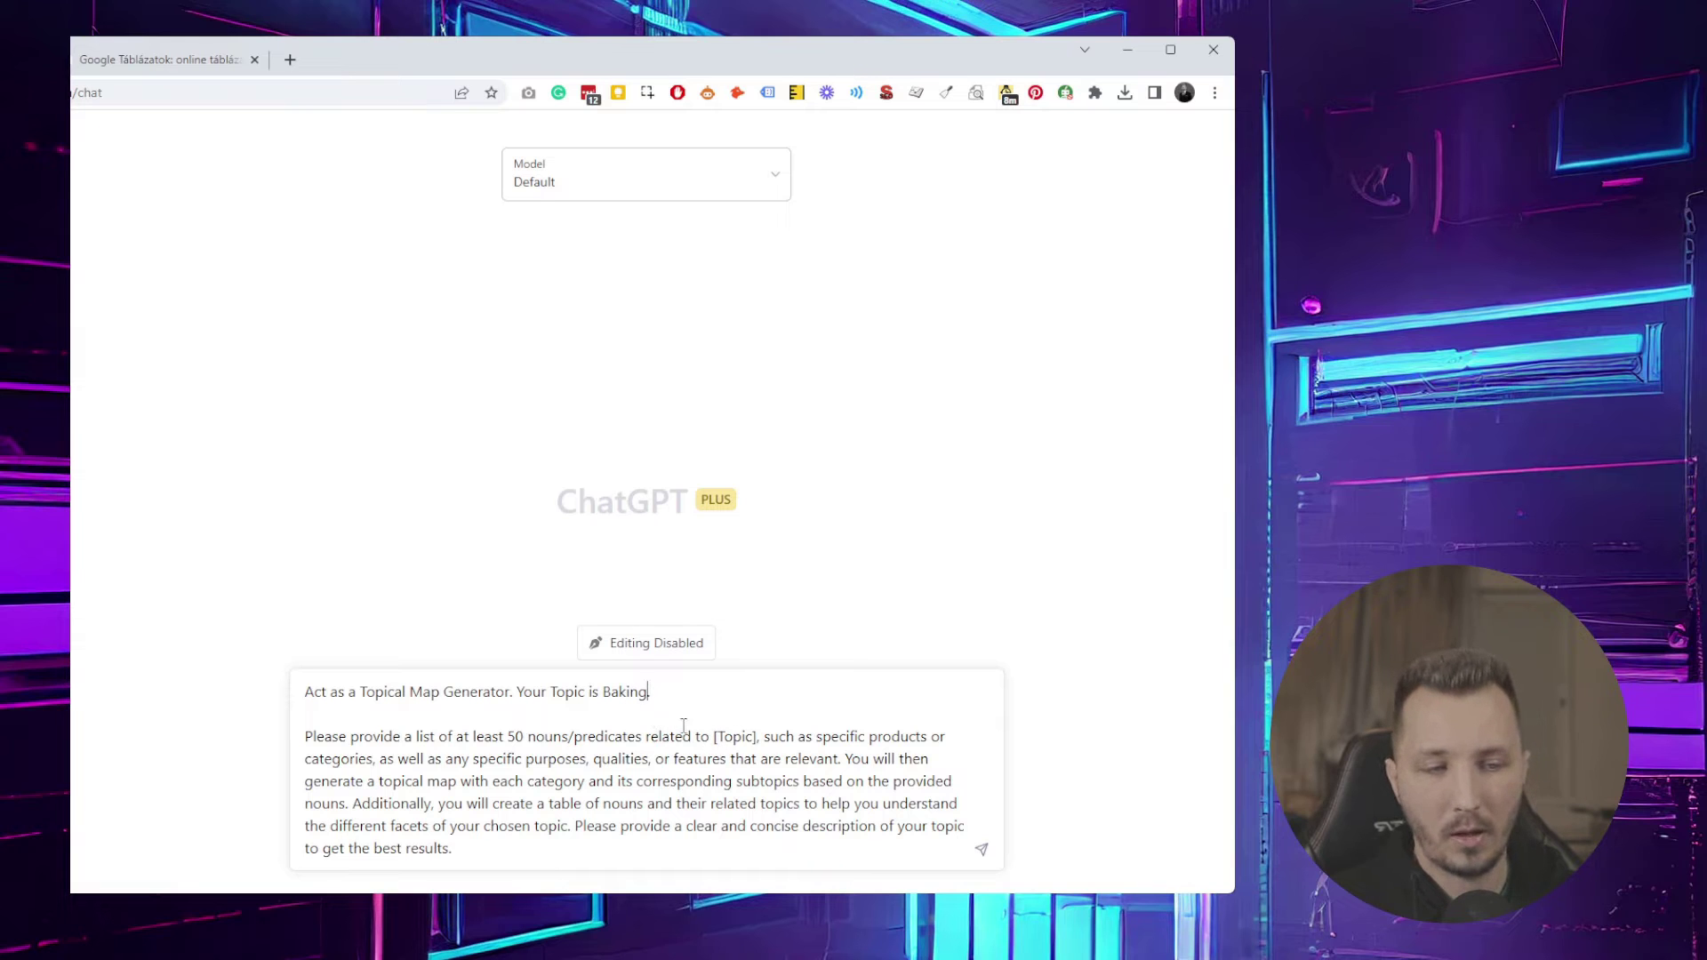
{"action": "left_click_drag", "start_coordinate": [712, 736], "coordinate": [757, 736]}
{"action": "type", "text": "Baking"}
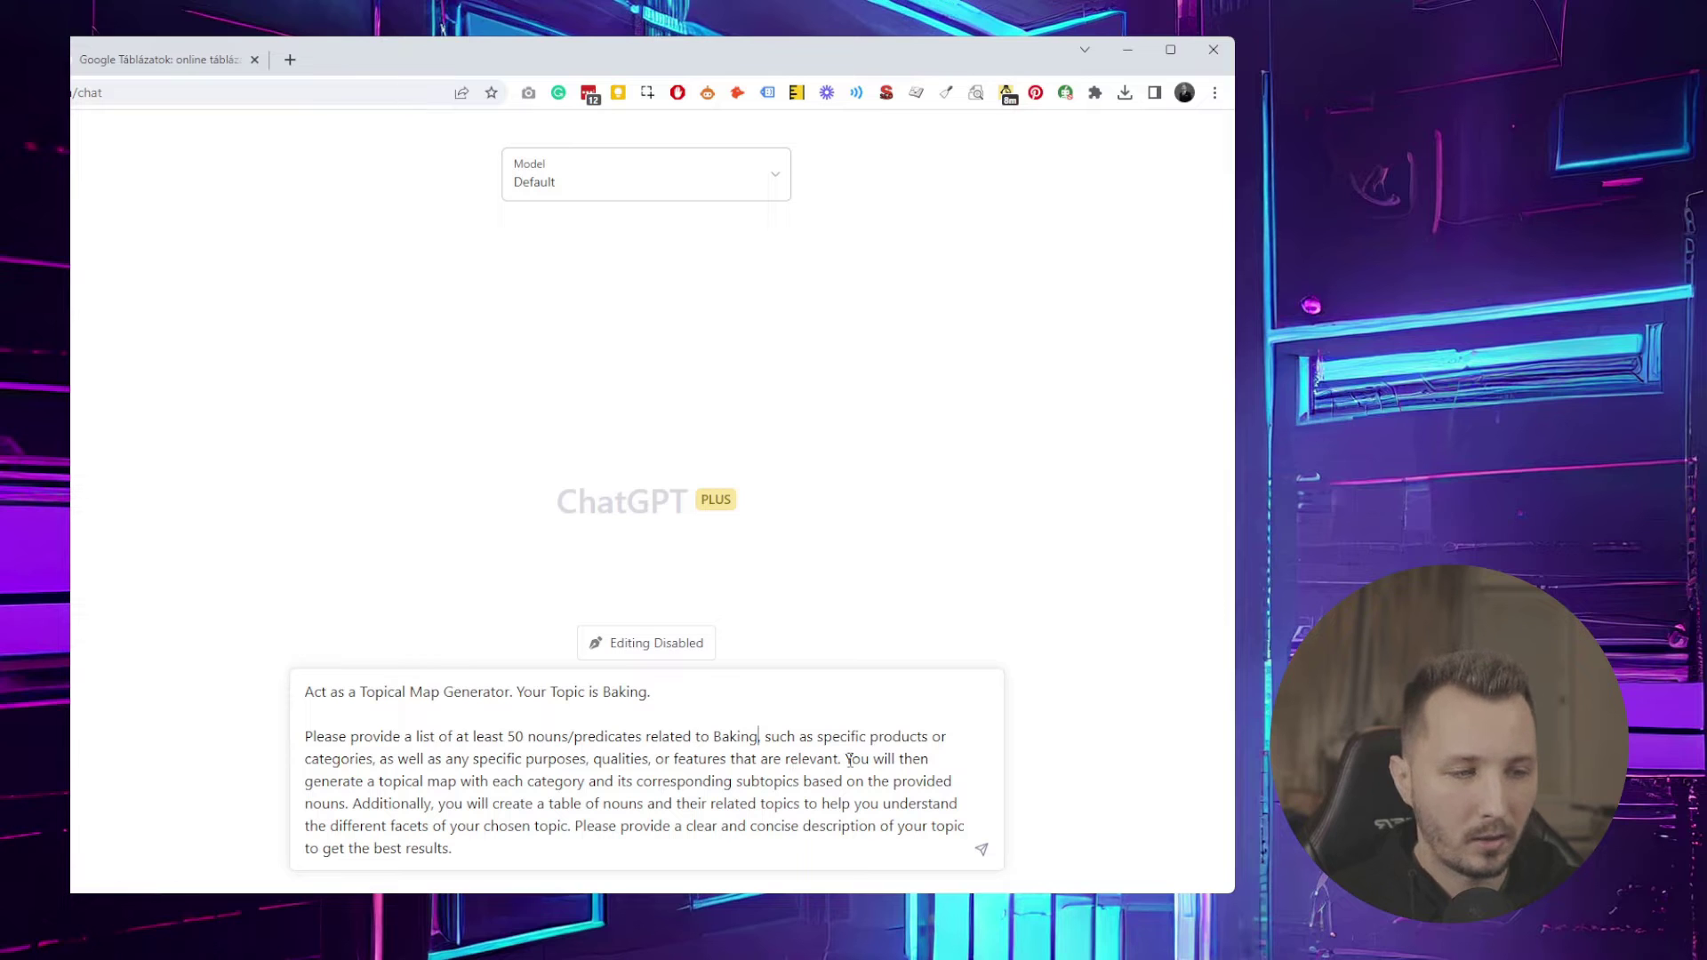
{"action": "left_click_drag", "start_coordinate": [843, 760], "coordinate": [305, 736]}
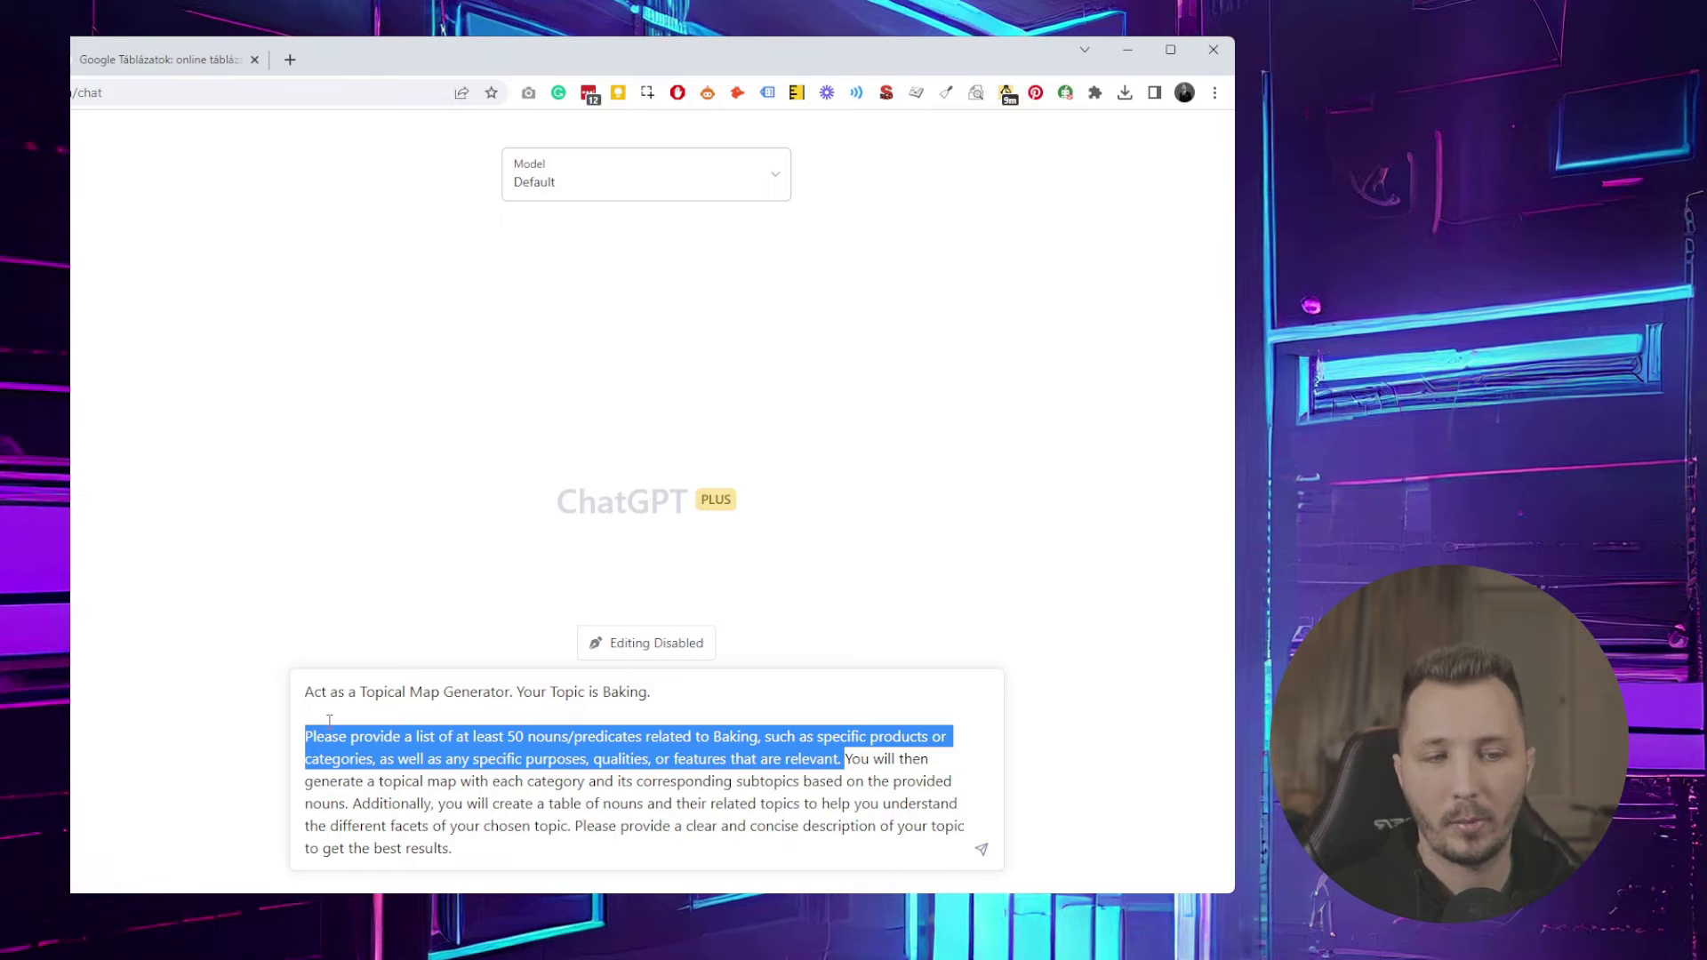
{"action": "left_click", "coordinate": [904, 758]}
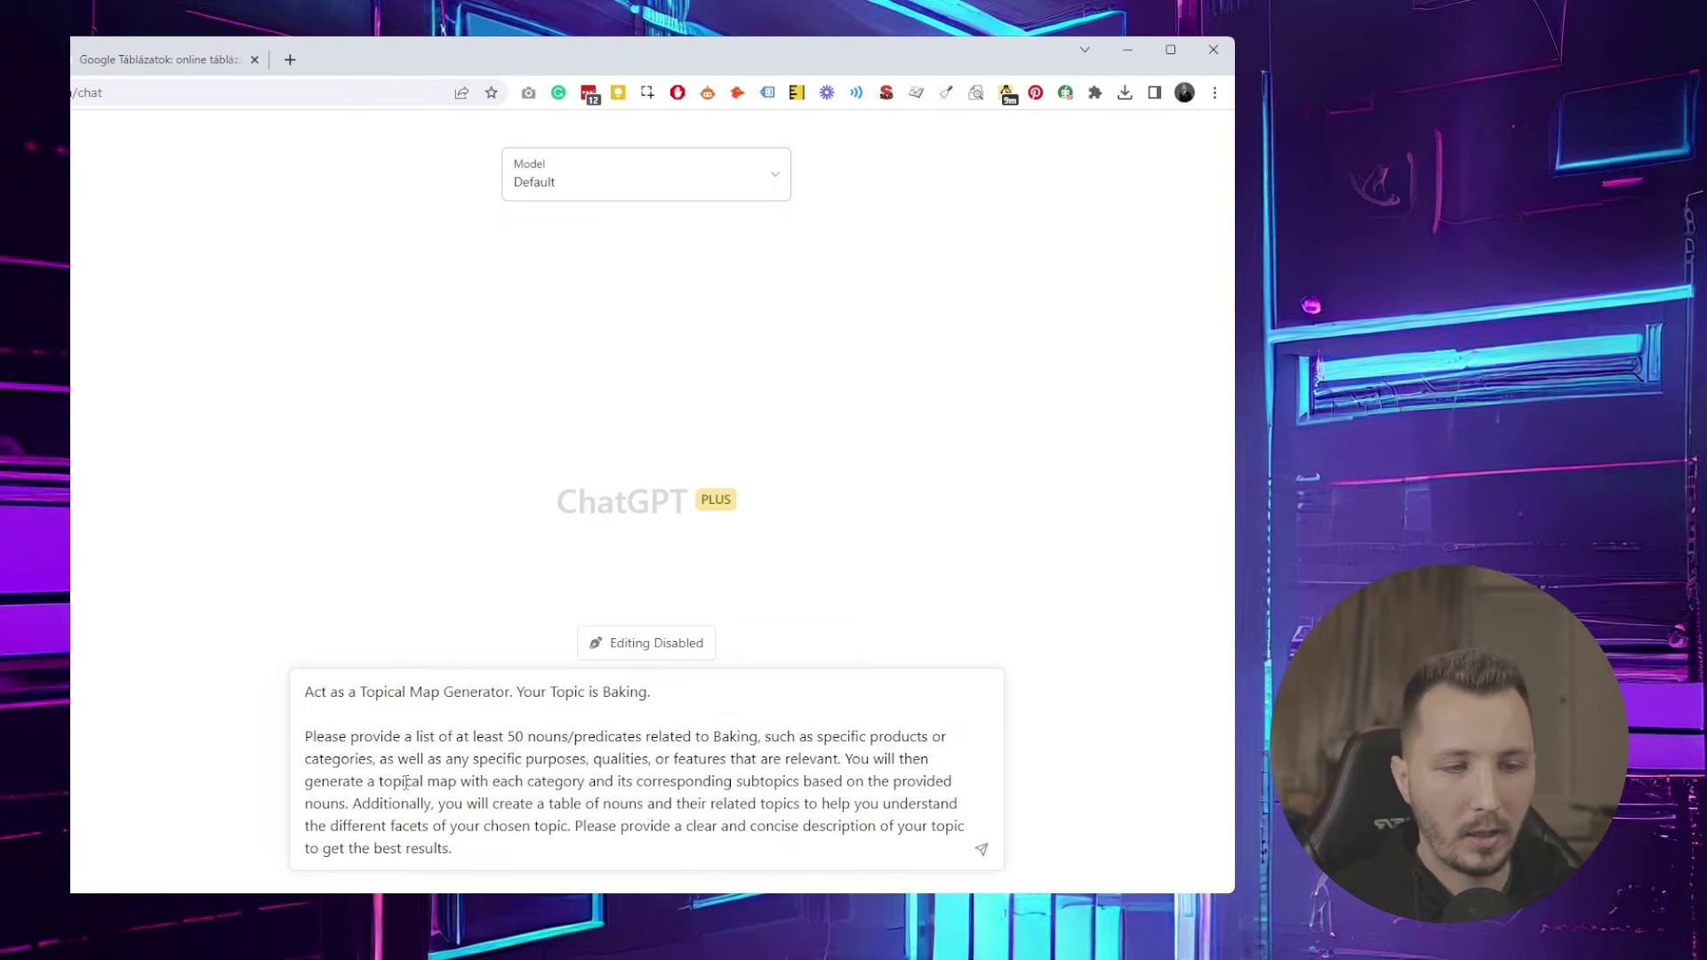
{"action": "left_click_drag", "start_coordinate": [403, 783], "coordinate": [633, 785]}
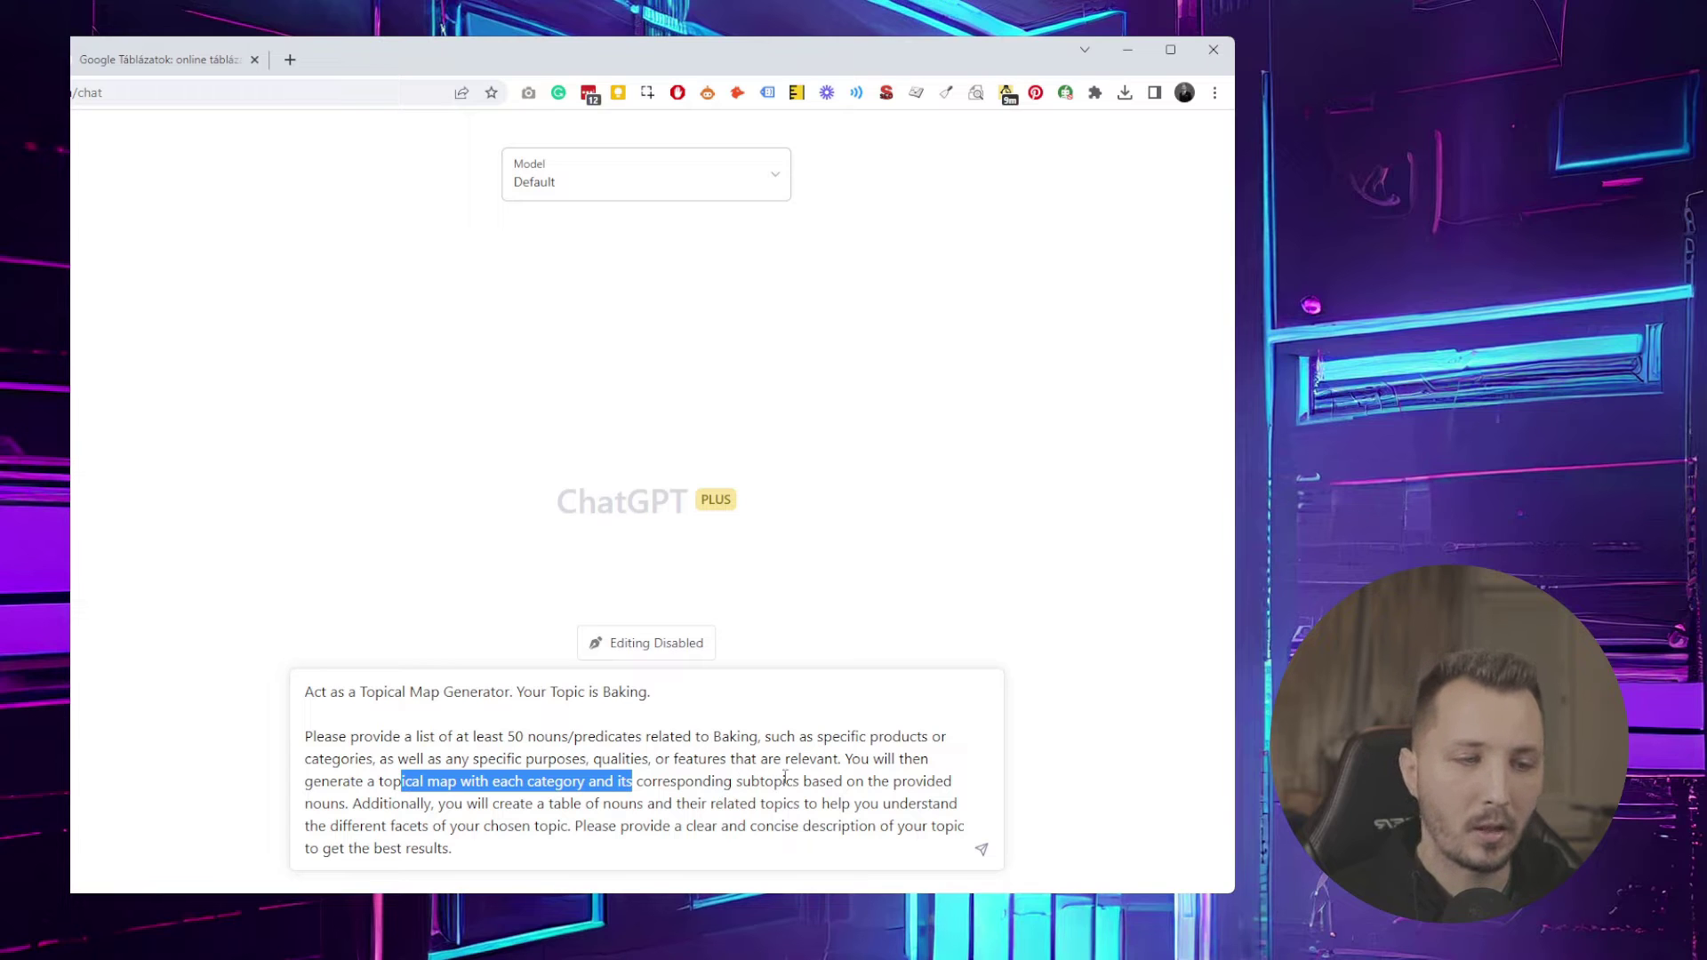
{"action": "left_click_drag", "start_coordinate": [363, 805], "coordinate": [840, 760]}
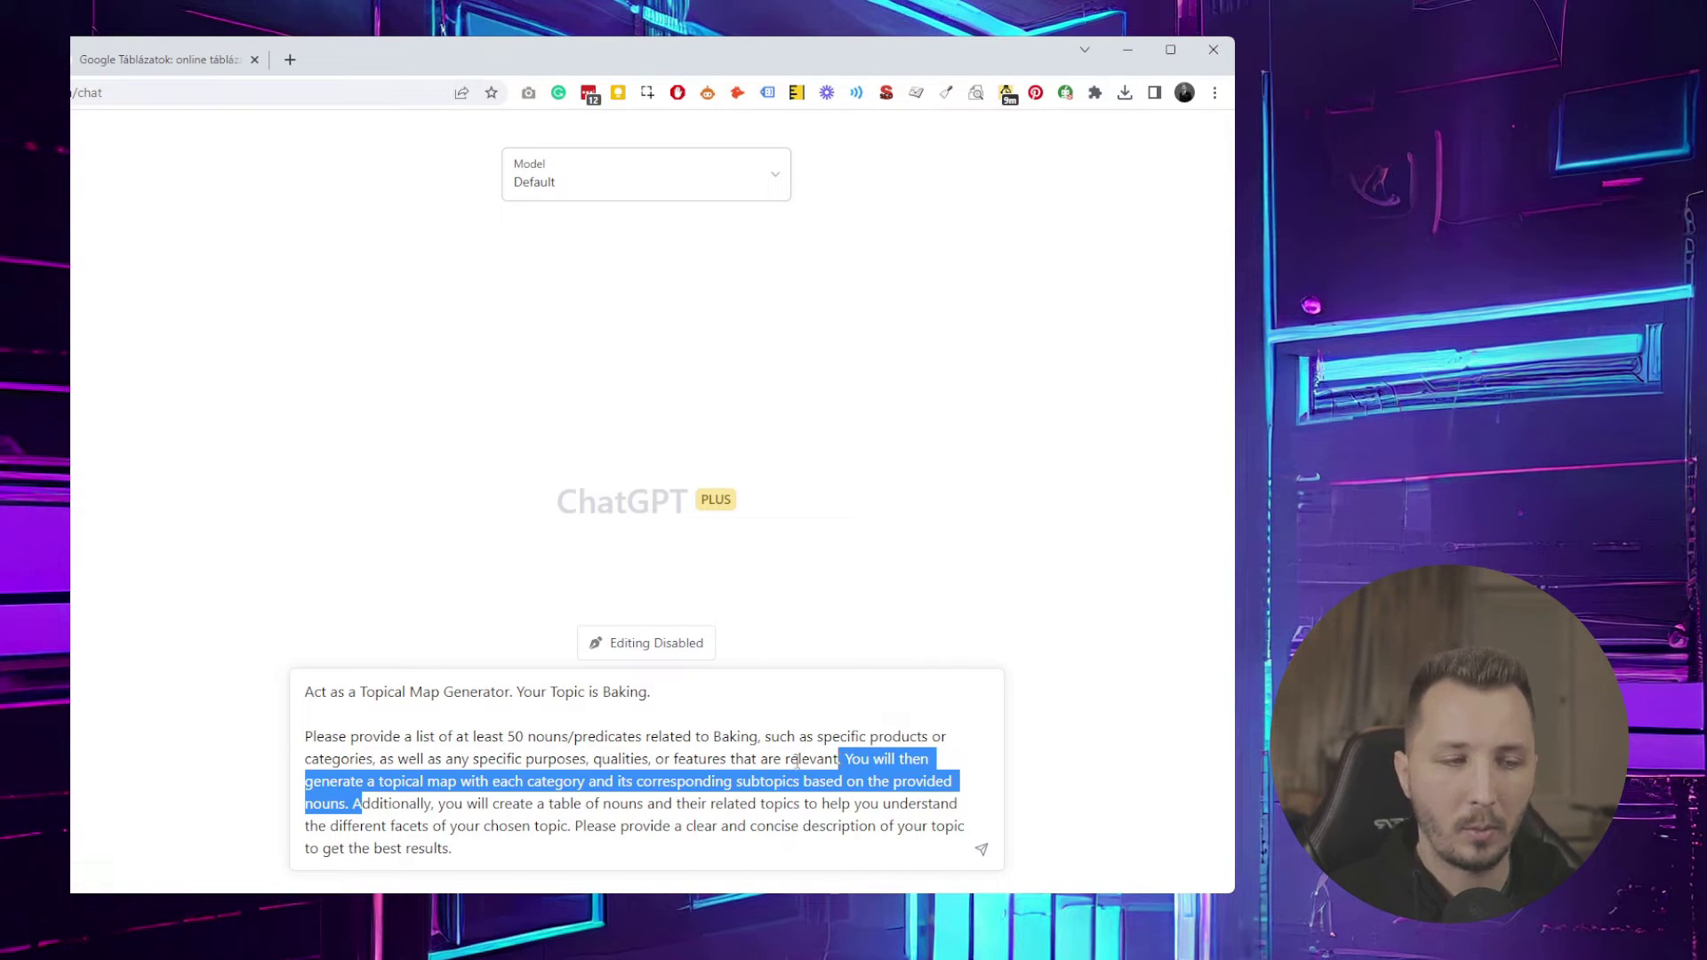
{"action": "left_click", "coordinate": [364, 800]}
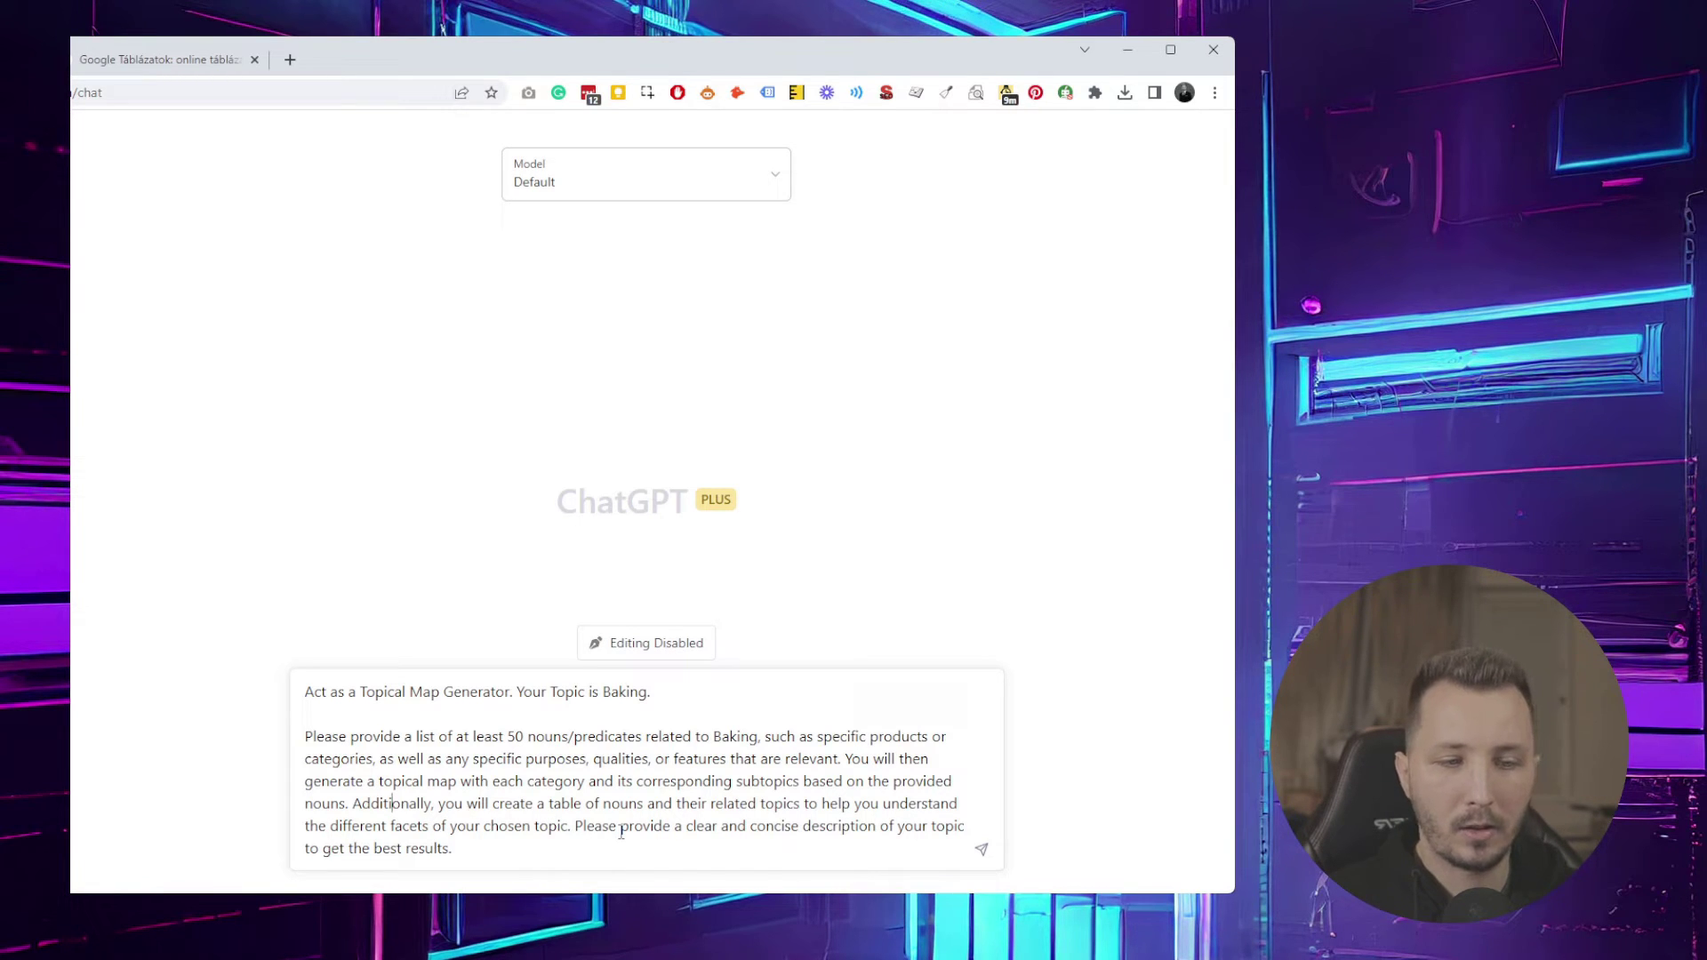
{"action": "left_click_drag", "start_coordinate": [453, 848], "coordinate": [575, 828]}
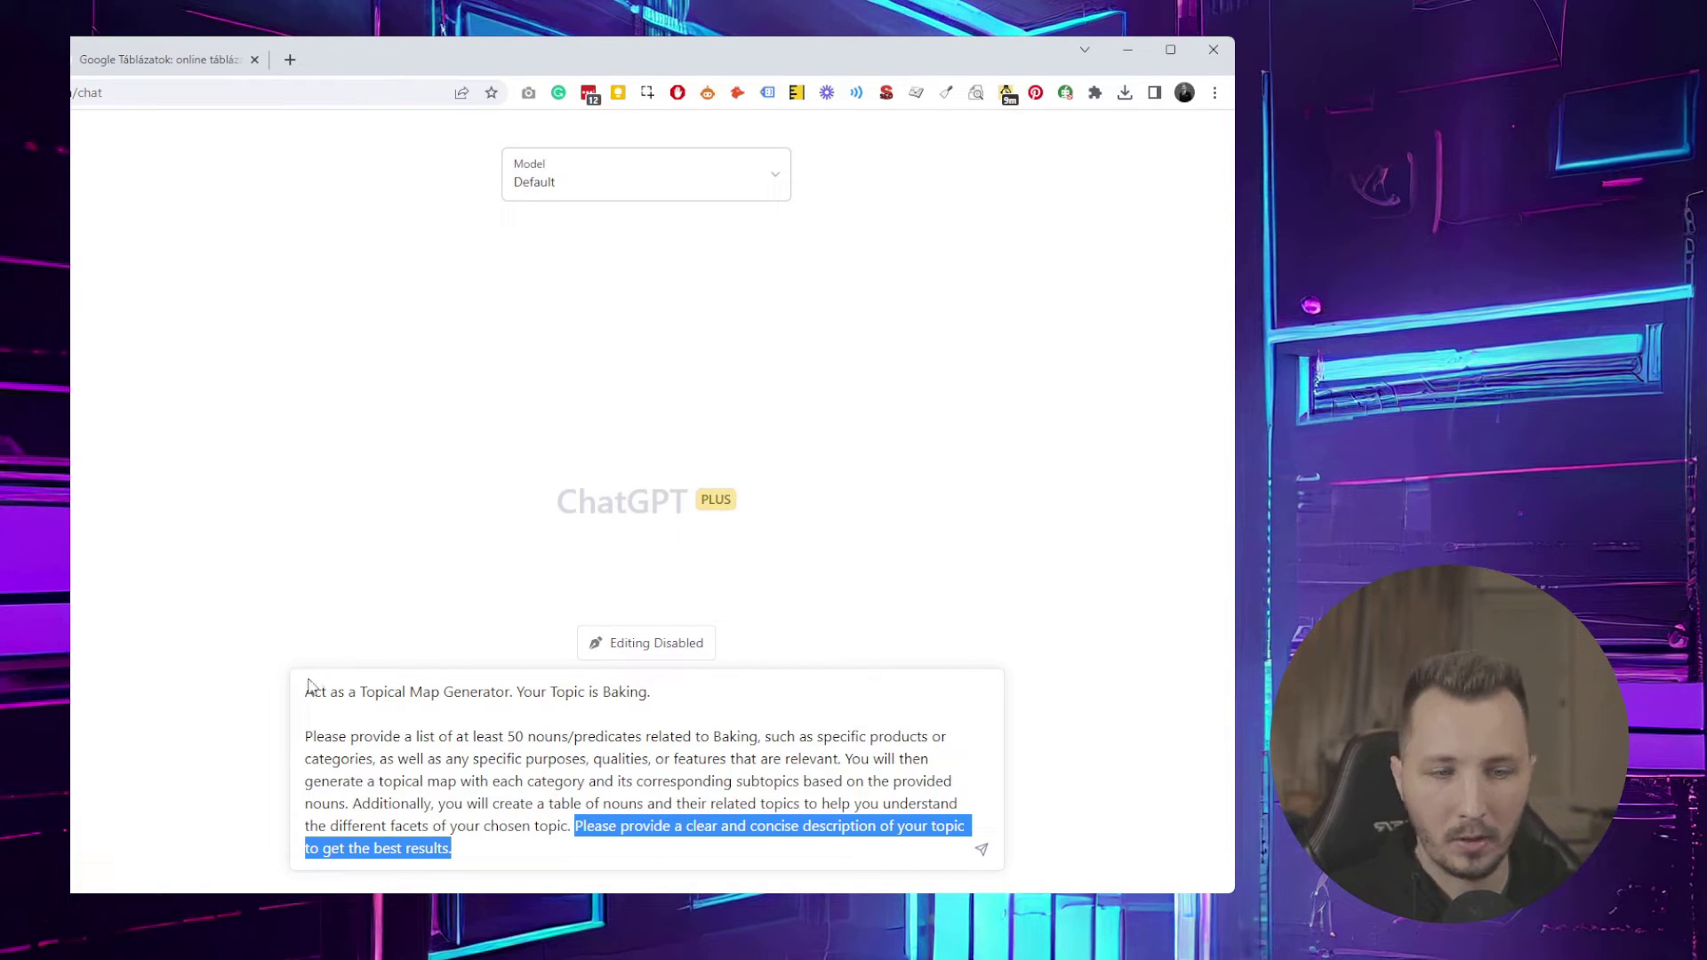
{"action": "left_click", "coordinate": [567, 827]}
{"action": "left_click_drag", "start_coordinate": [572, 826], "coordinate": [633, 846]}
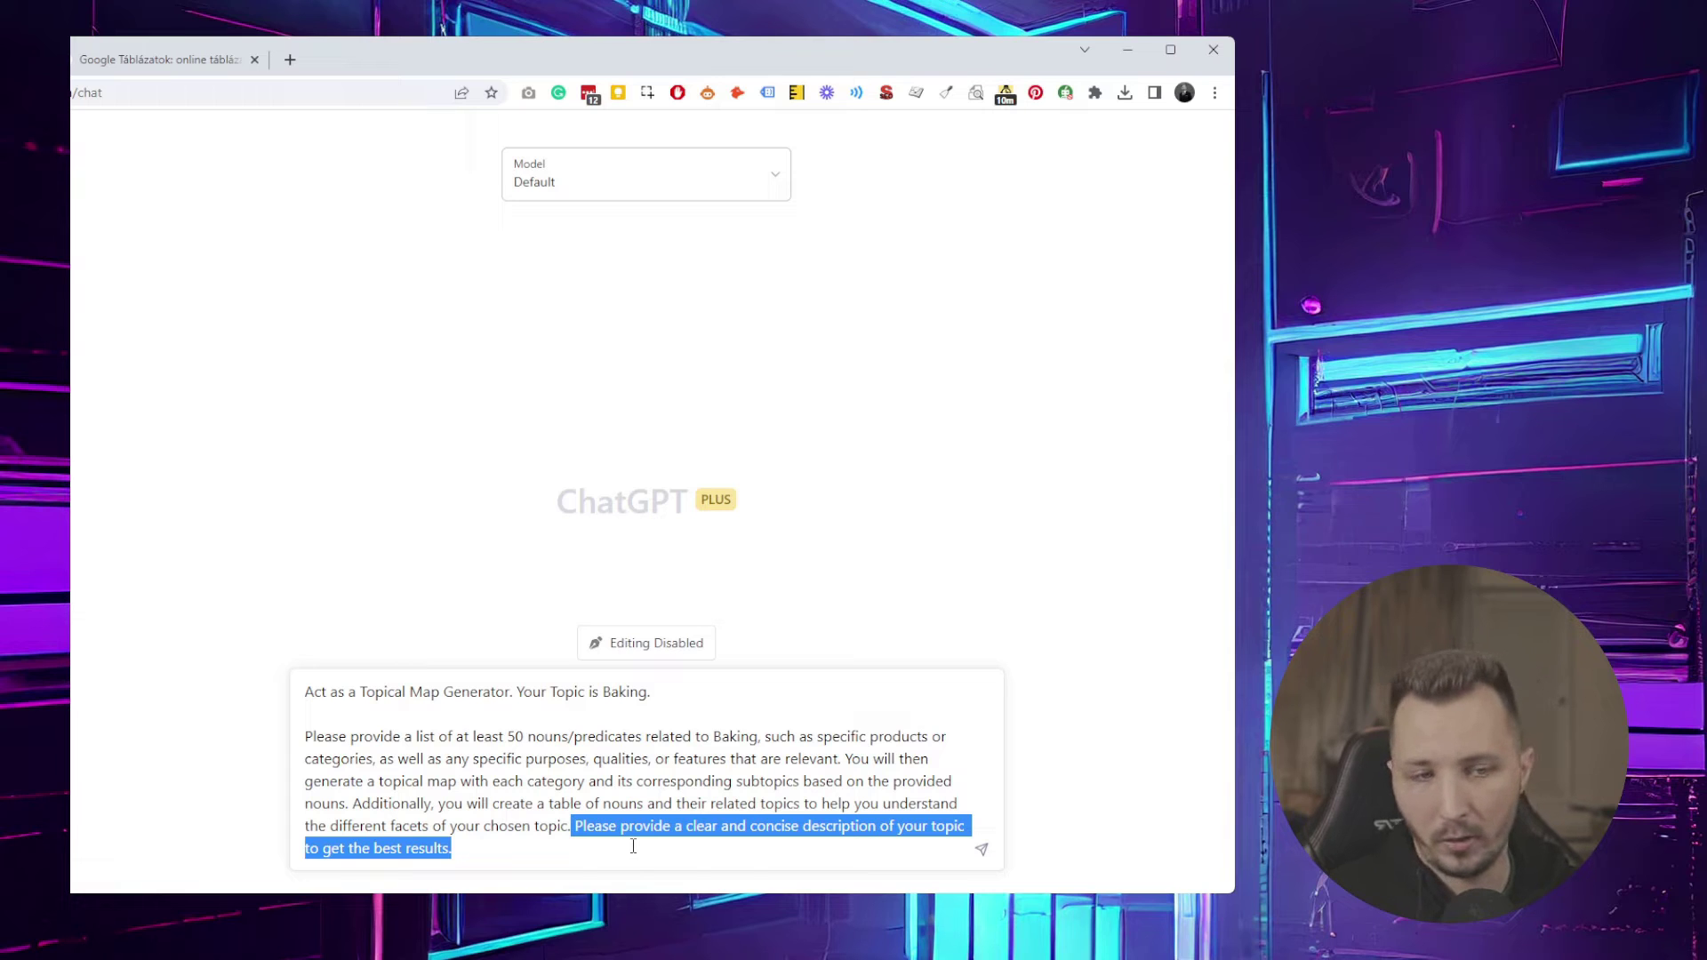
{"action": "left_click", "coordinate": [528, 805]}
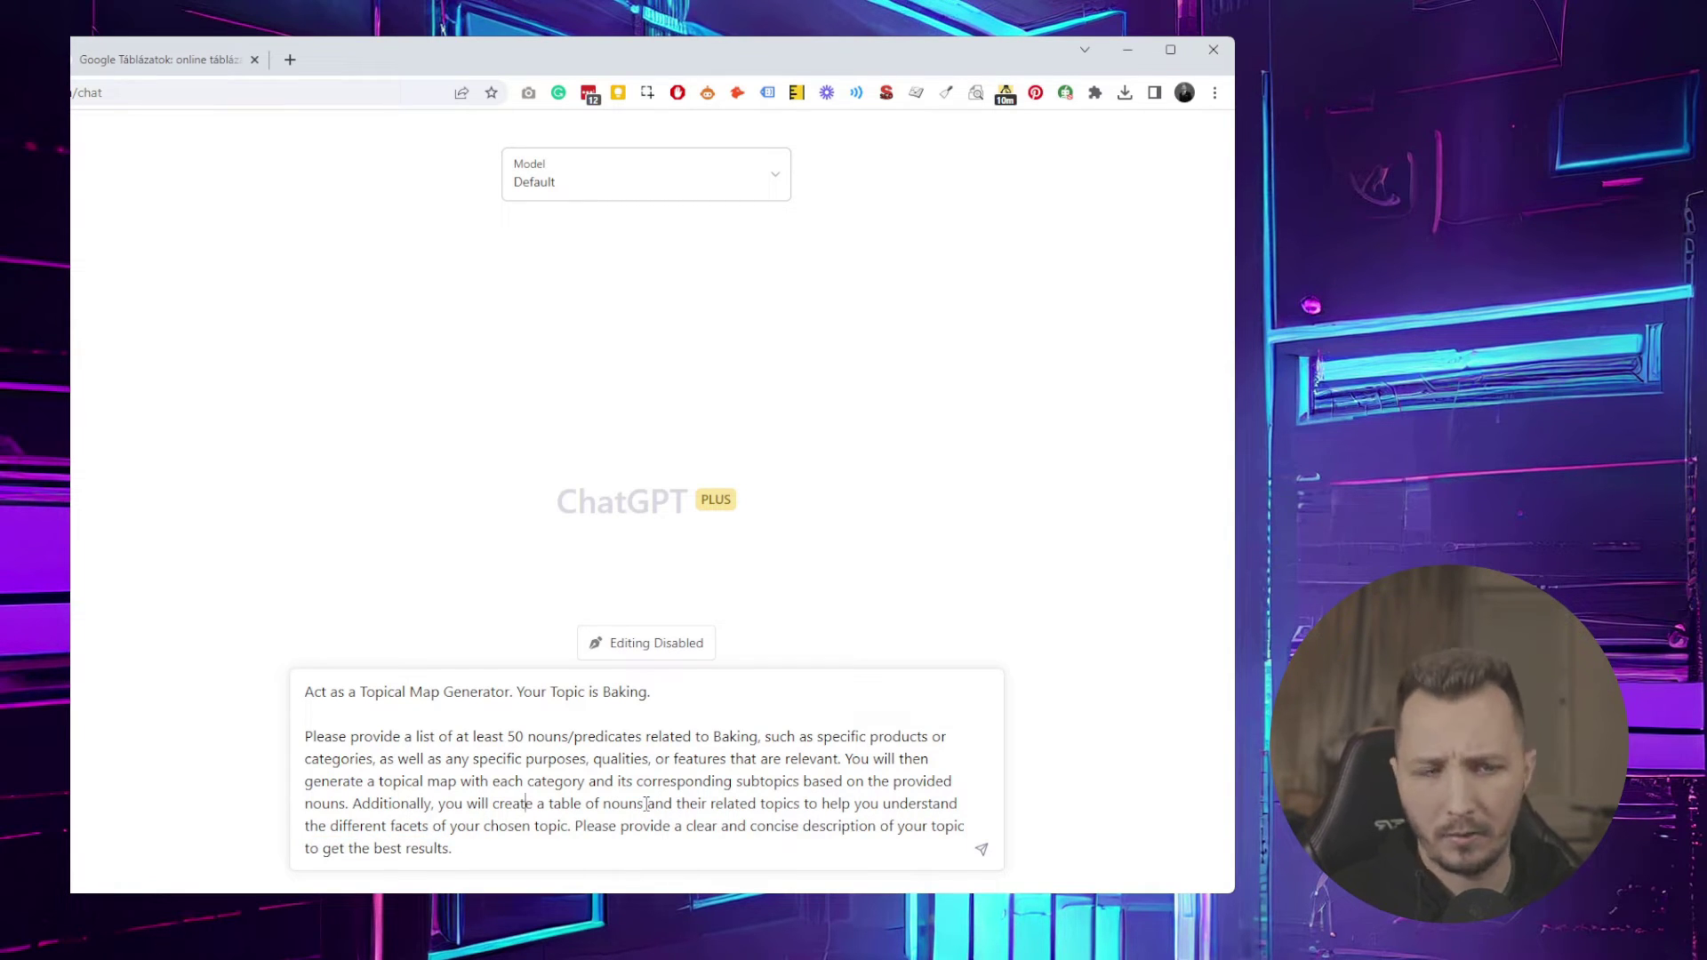
{"action": "left_click", "coordinate": [615, 838]}
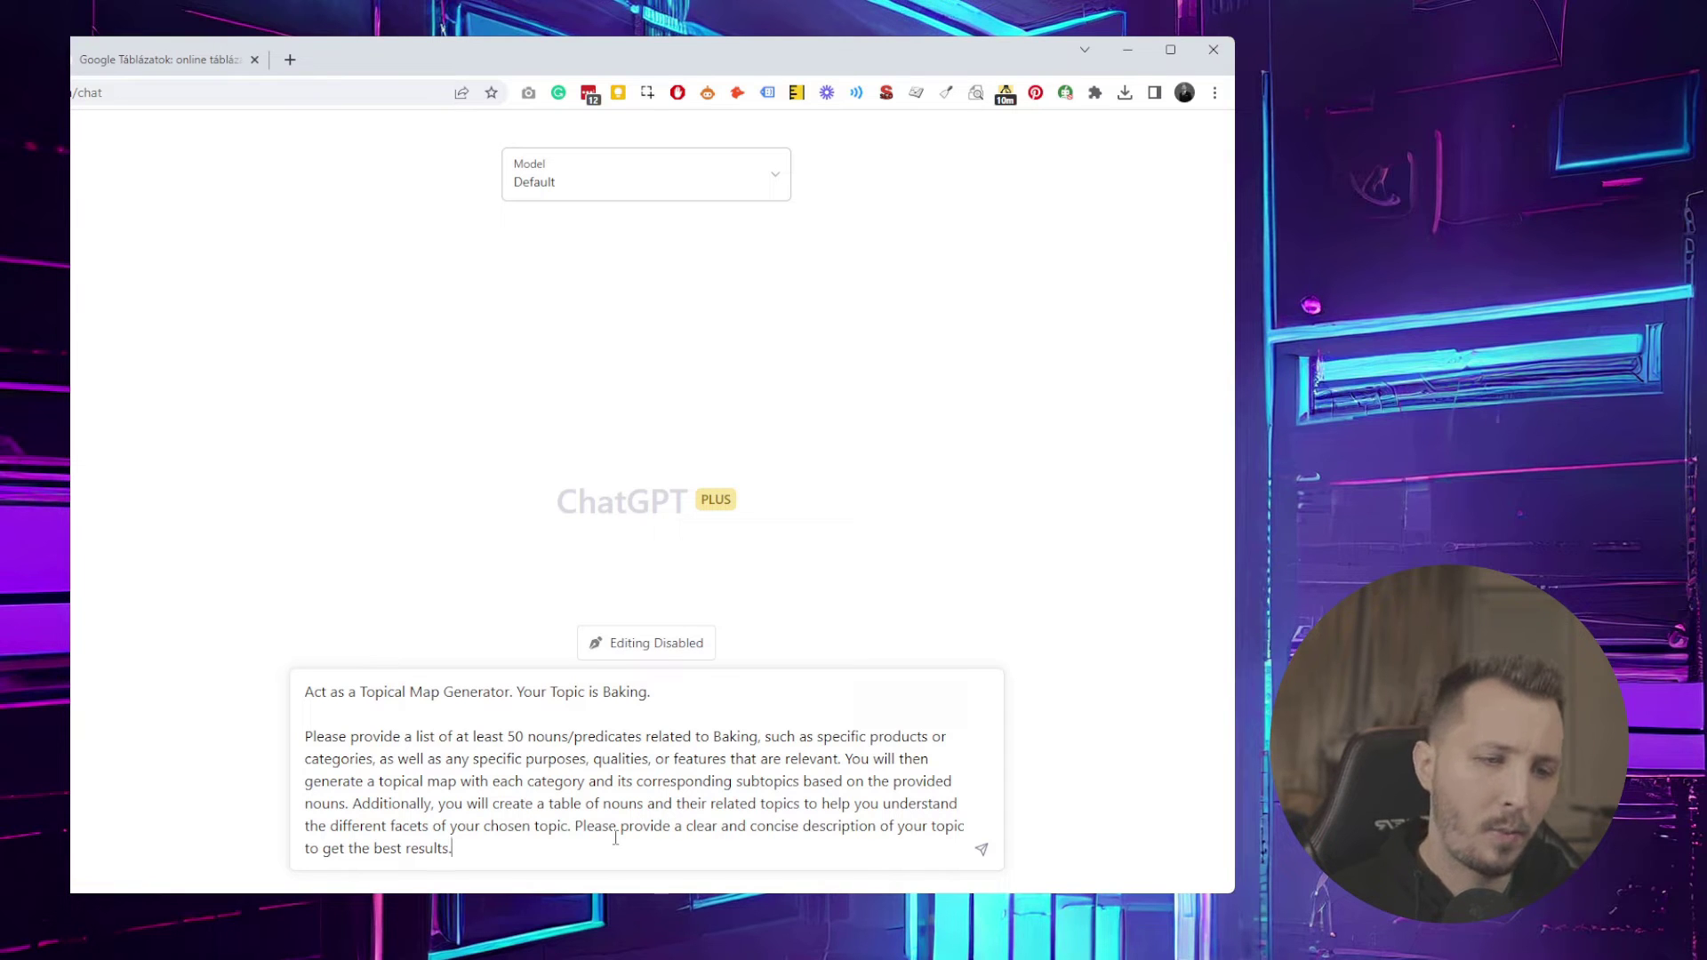
Send the Baking prompt and follow the 50-noun list and topical map as they stream in
{"action": "key", "text": "Return"}
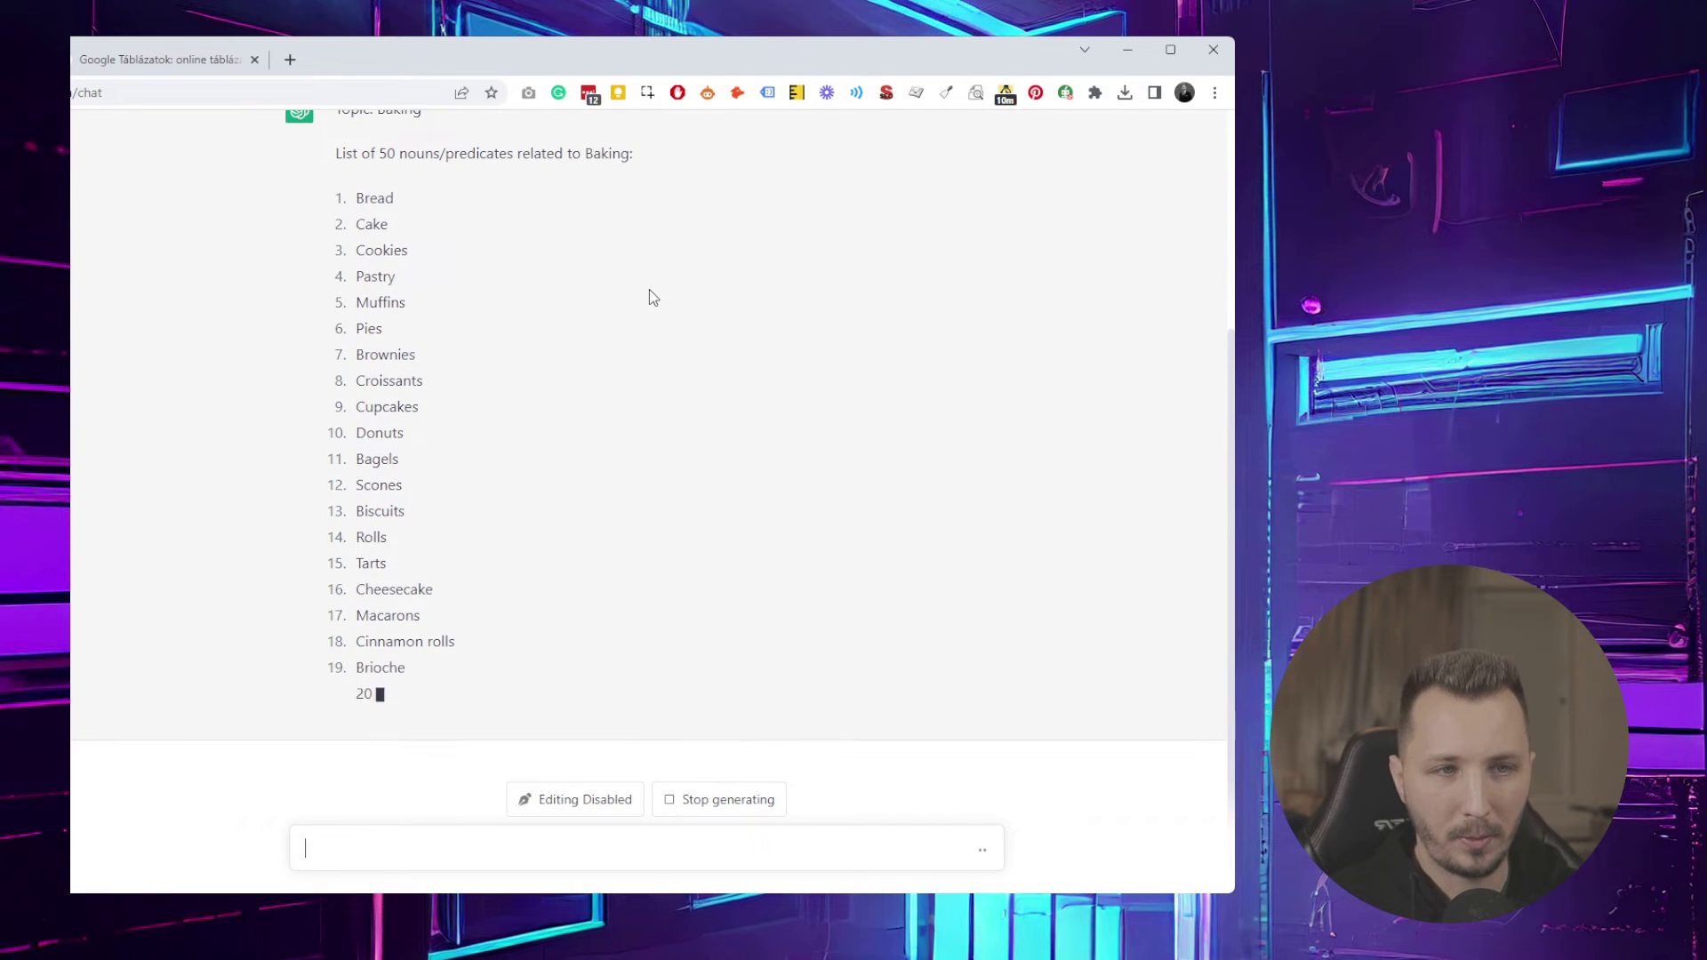
{"action": "scroll", "coordinate": [640, 313], "scroll_direction": "up", "scroll_amount": 1}
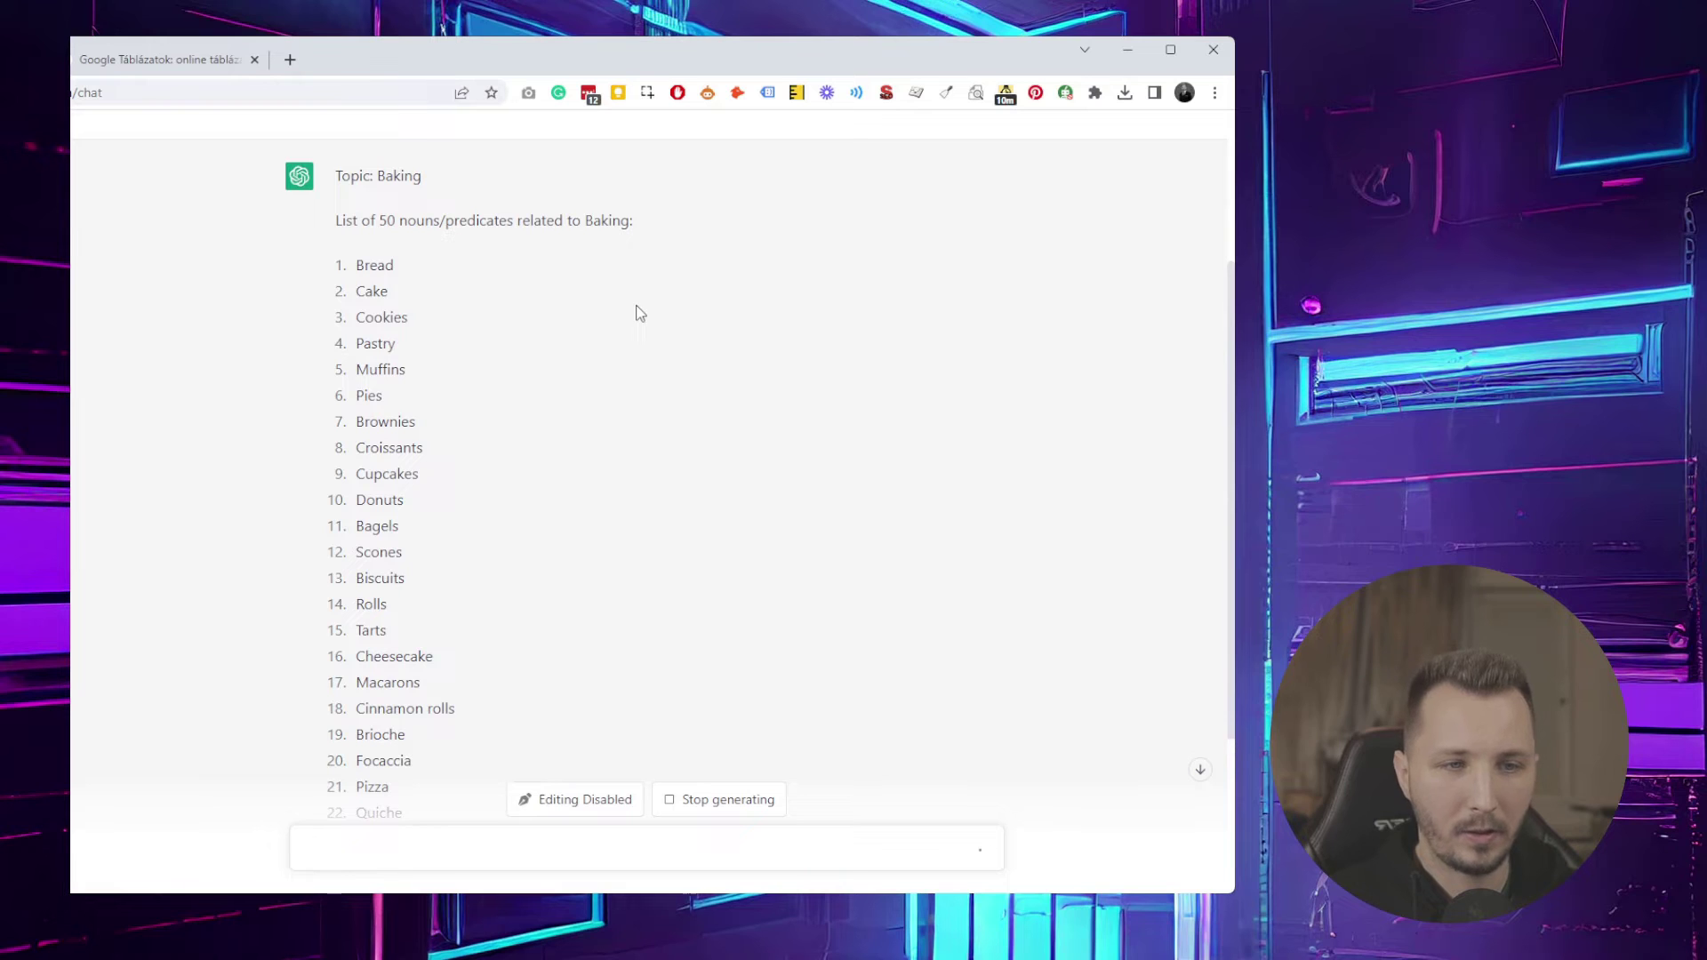
{"action": "scroll", "coordinate": [640, 313], "scroll_direction": "down", "scroll_amount": 1}
{"action": "scroll", "coordinate": [647, 311], "scroll_direction": "down", "scroll_amount": 3}
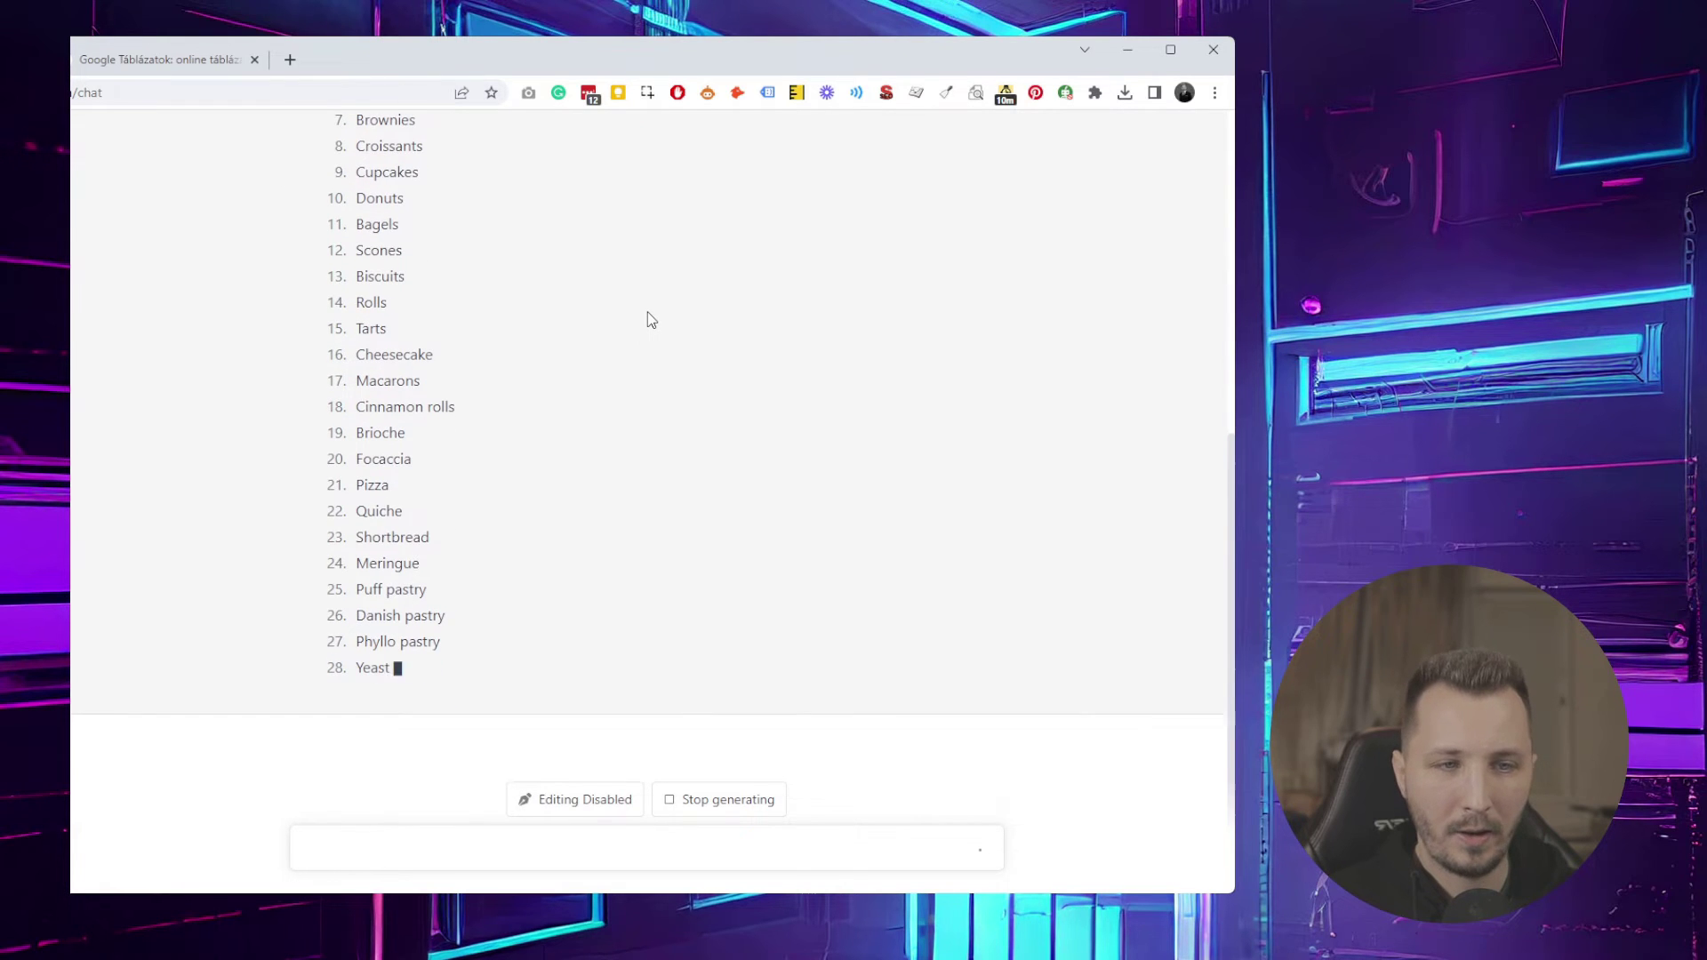
{"action": "scroll", "coordinate": [648, 313], "scroll_direction": "up", "scroll_amount": 5}
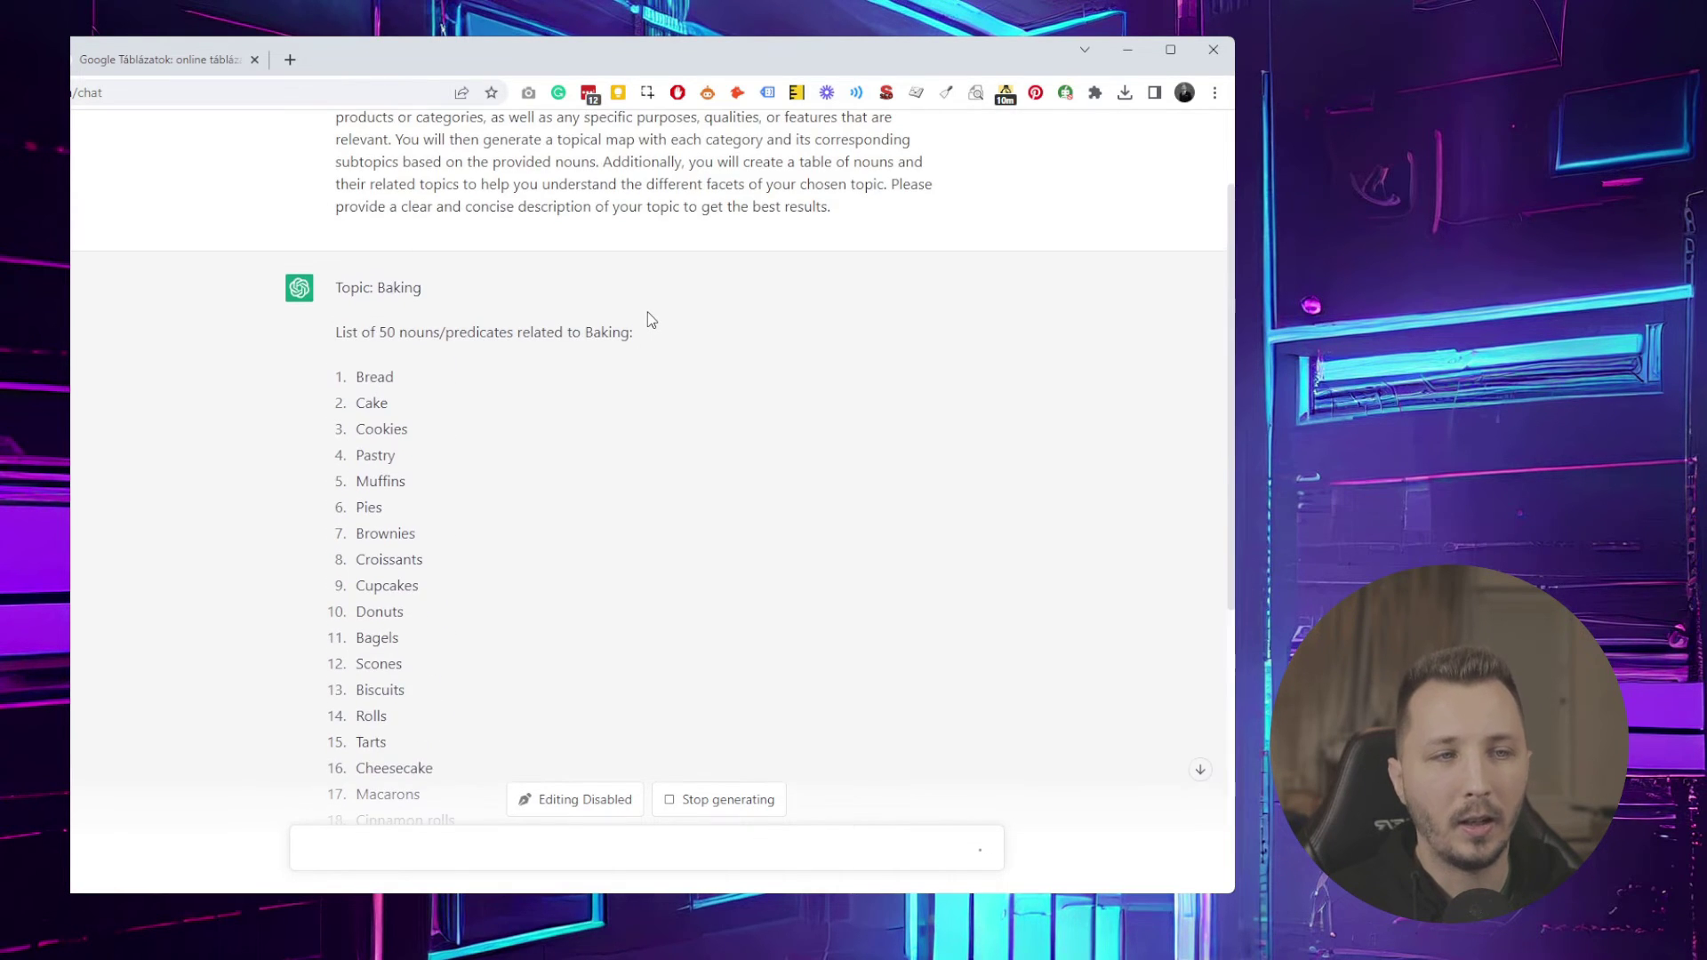
{"action": "scroll", "coordinate": [647, 311], "scroll_direction": "down", "scroll_amount": 7}
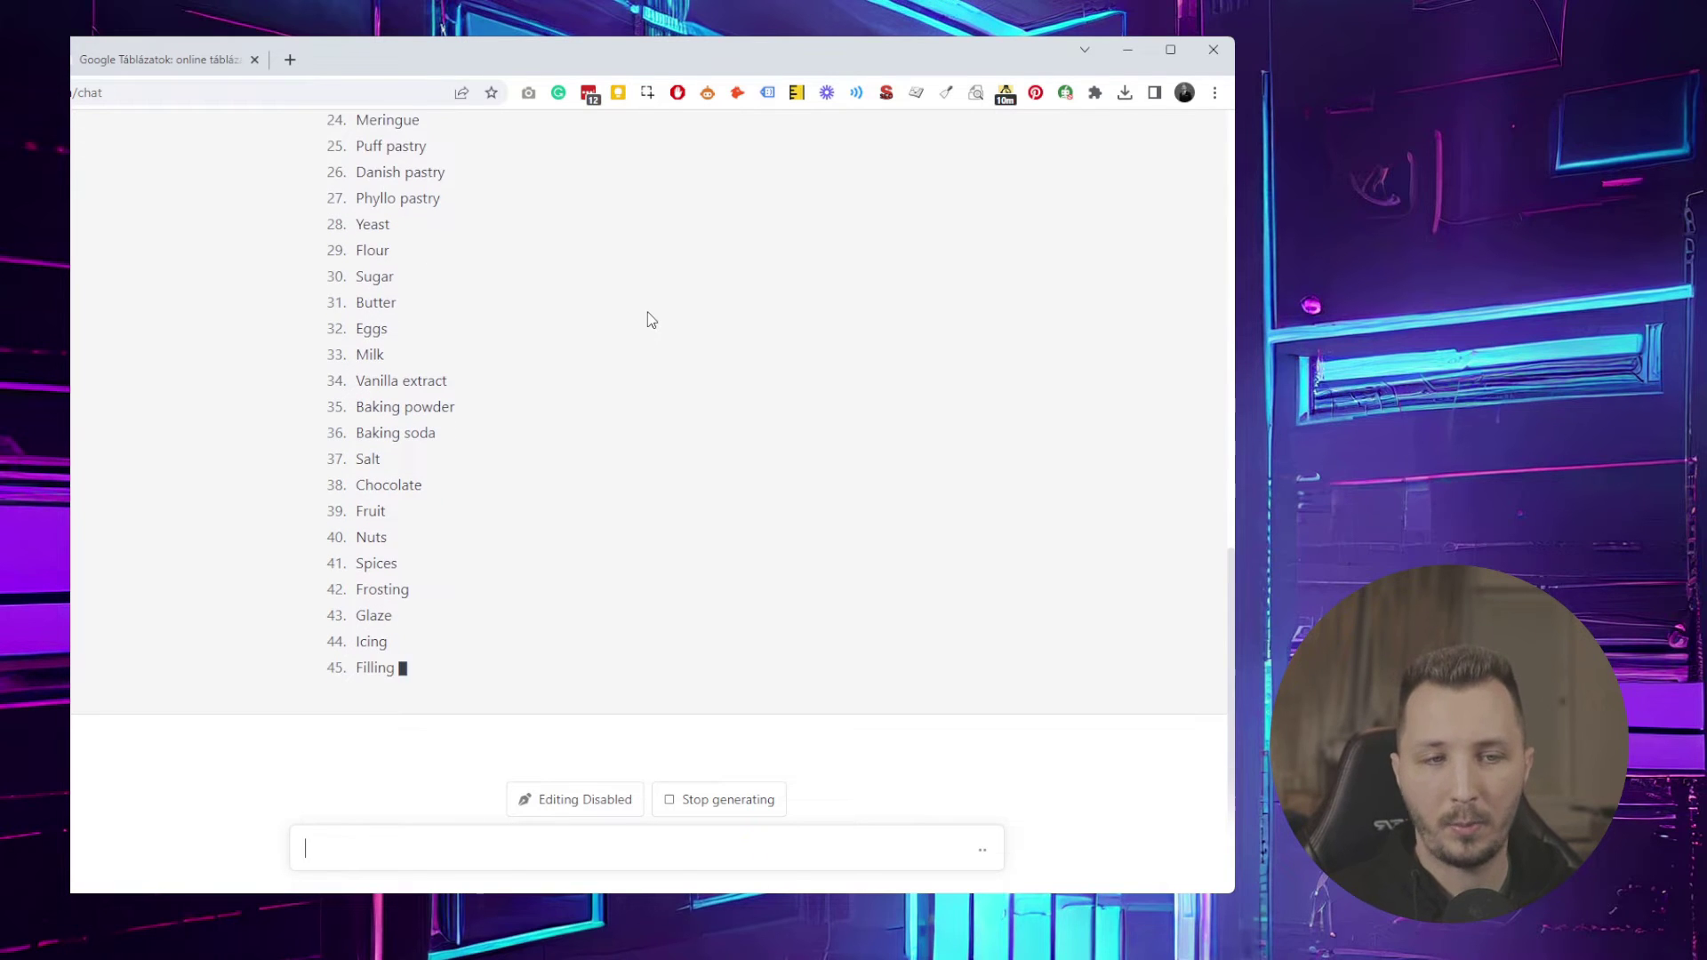
{"action": "scroll", "coordinate": [651, 320], "scroll_direction": "up", "scroll_amount": 10}
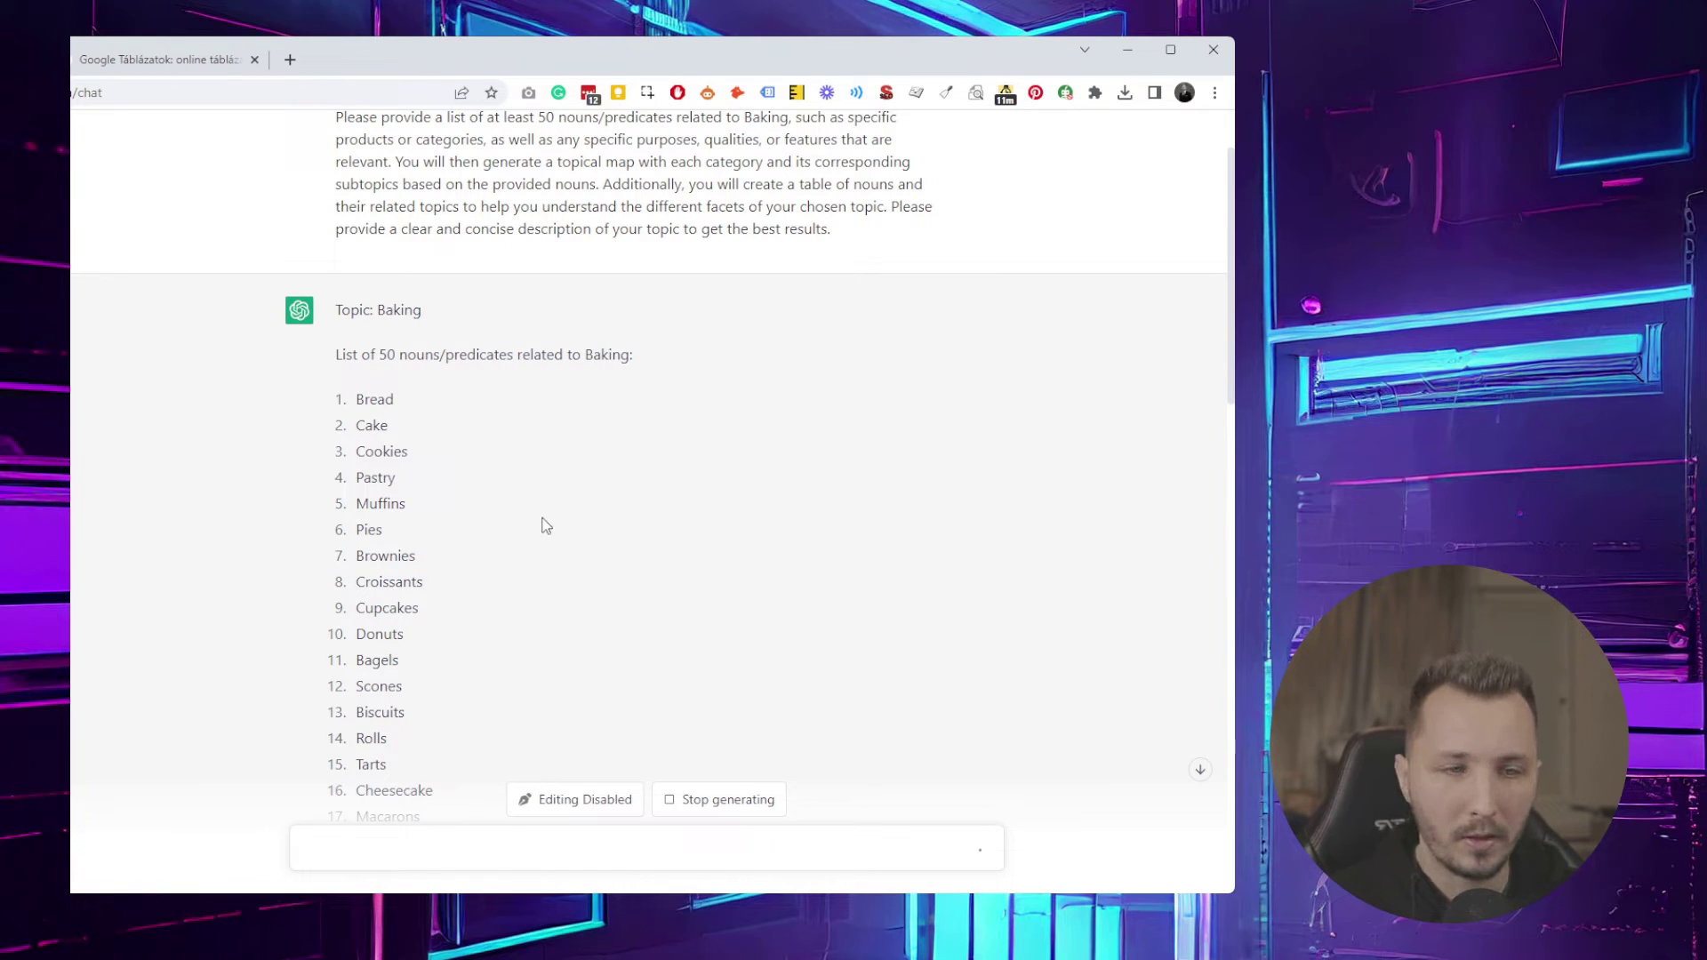
{"action": "scroll", "coordinate": [546, 525], "scroll_direction": "down", "scroll_amount": 17}
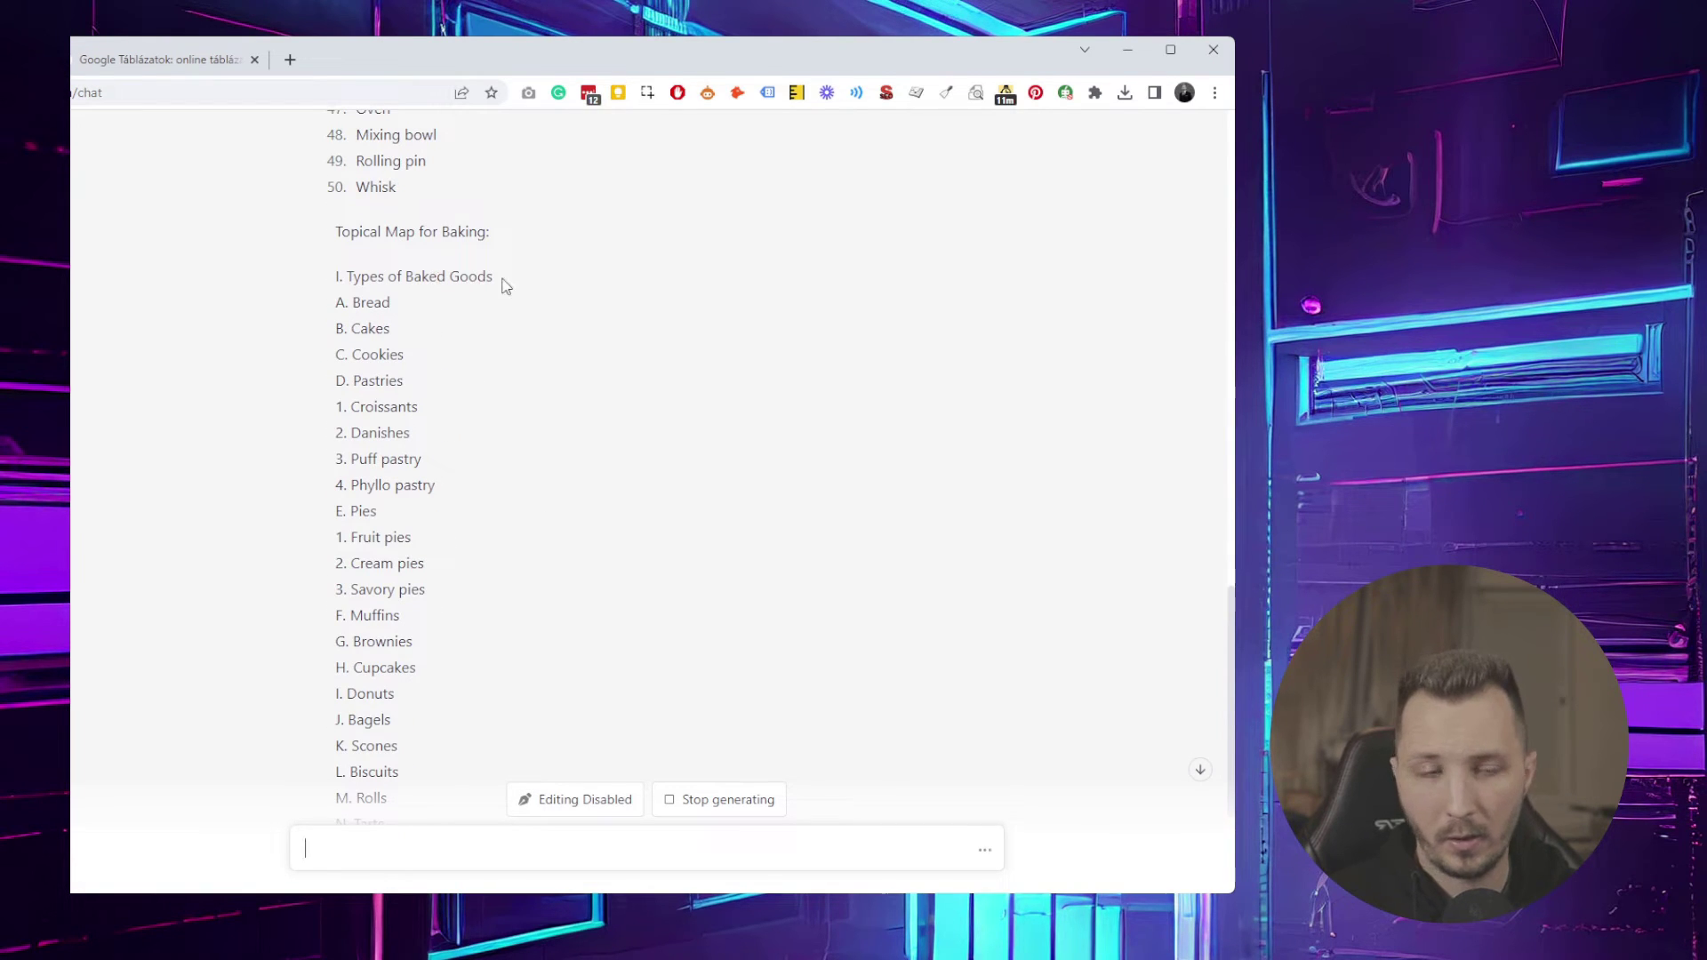
Review the finished noun list and Topical Map outline, briefly highlighting Types of Baked Goods
{"action": "left_click_drag", "start_coordinate": [500, 279], "coordinate": [336, 281]}
{"action": "scroll", "coordinate": [537, 365], "scroll_direction": "down", "scroll_amount": 2}
{"action": "scroll", "coordinate": [541, 363], "scroll_direction": "down", "scroll_amount": 2}
{"action": "scroll", "coordinate": [531, 382], "scroll_direction": "up", "scroll_amount": 5}
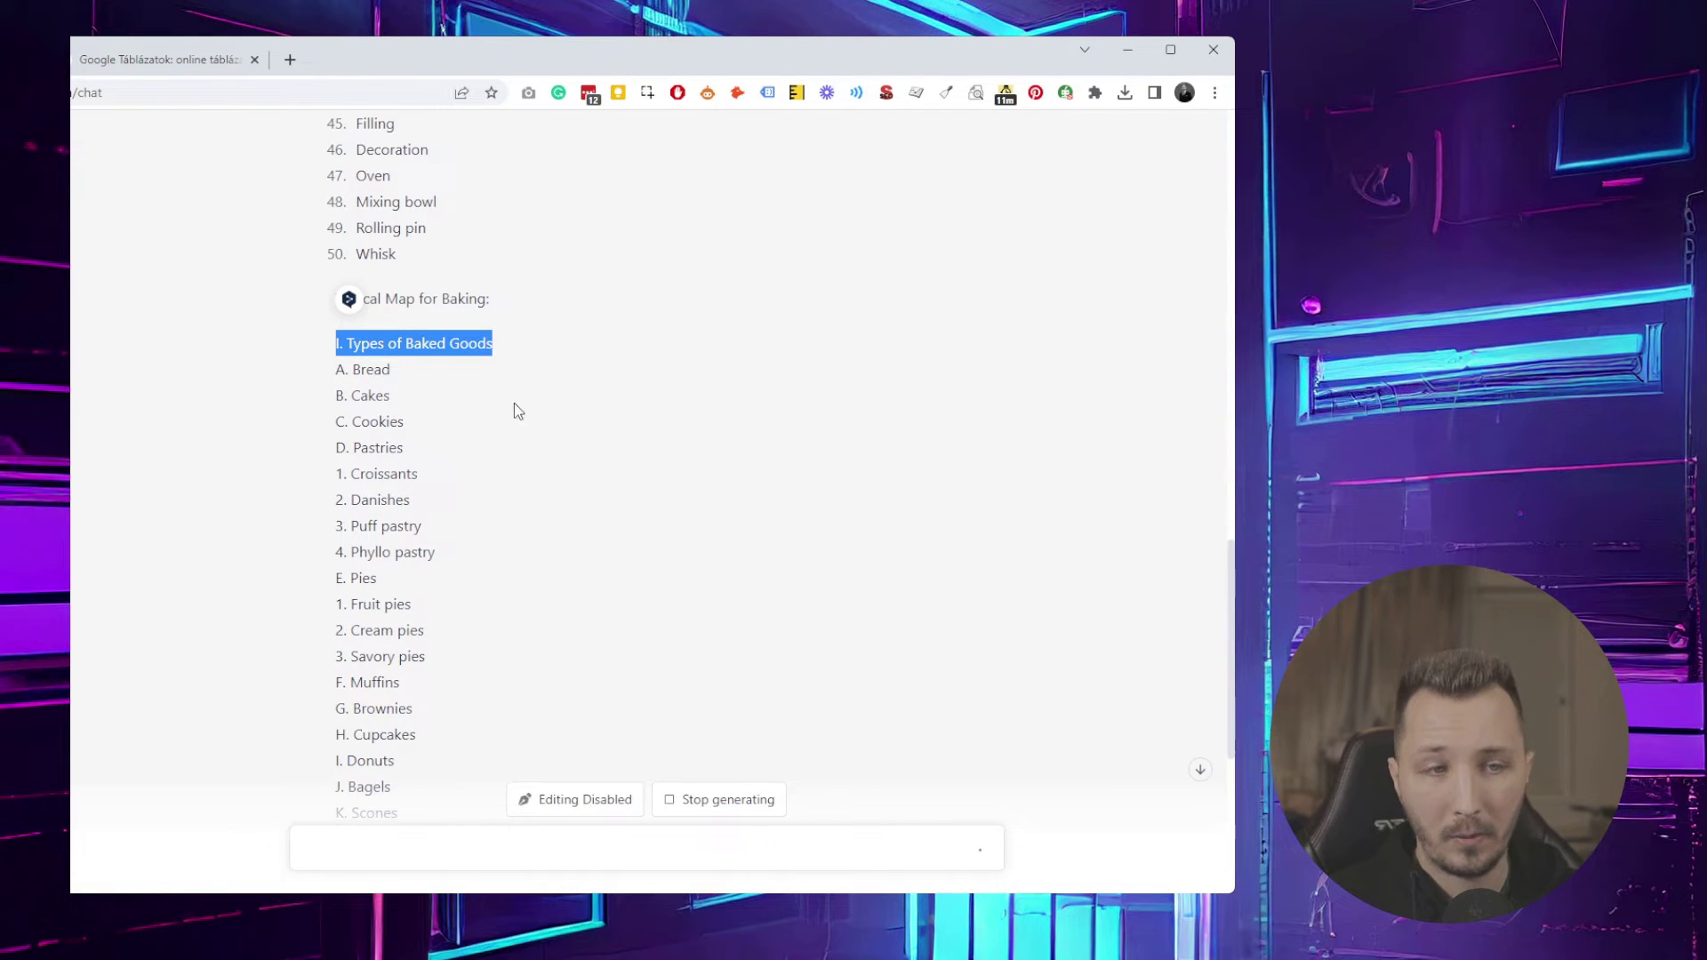
{"action": "scroll", "coordinate": [516, 415], "scroll_direction": "down", "scroll_amount": 1}
{"action": "left_click", "coordinate": [407, 307]}
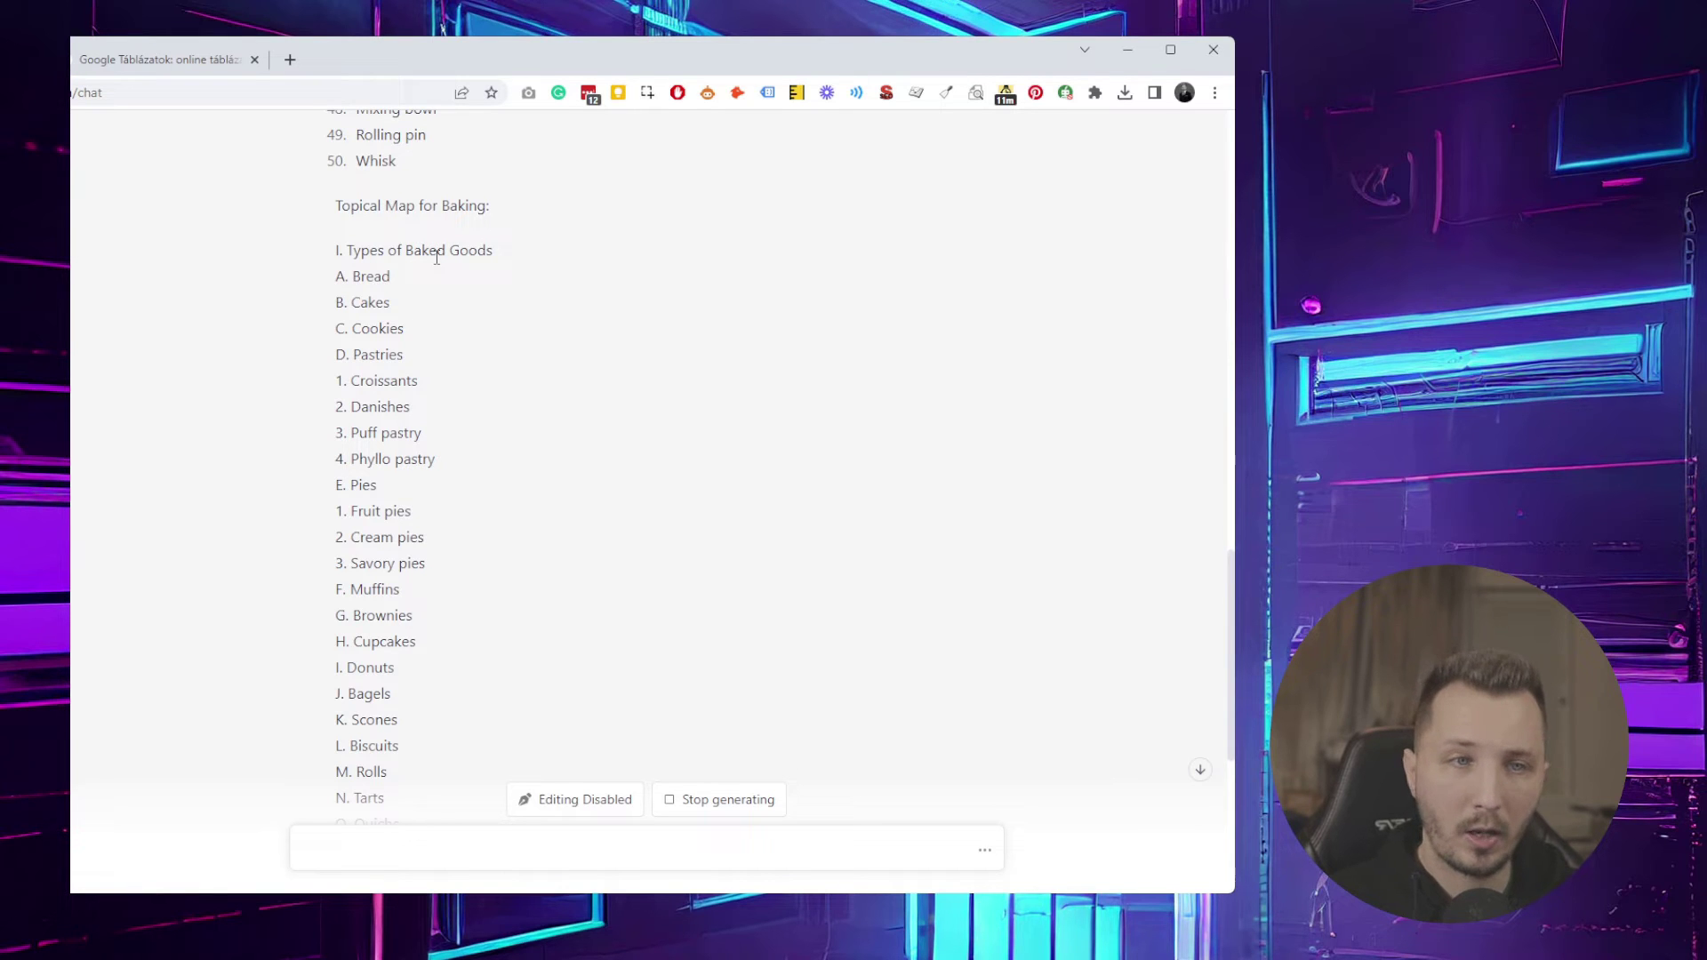
{"action": "scroll", "coordinate": [731, 425], "scroll_direction": "down", "scroll_amount": 5}
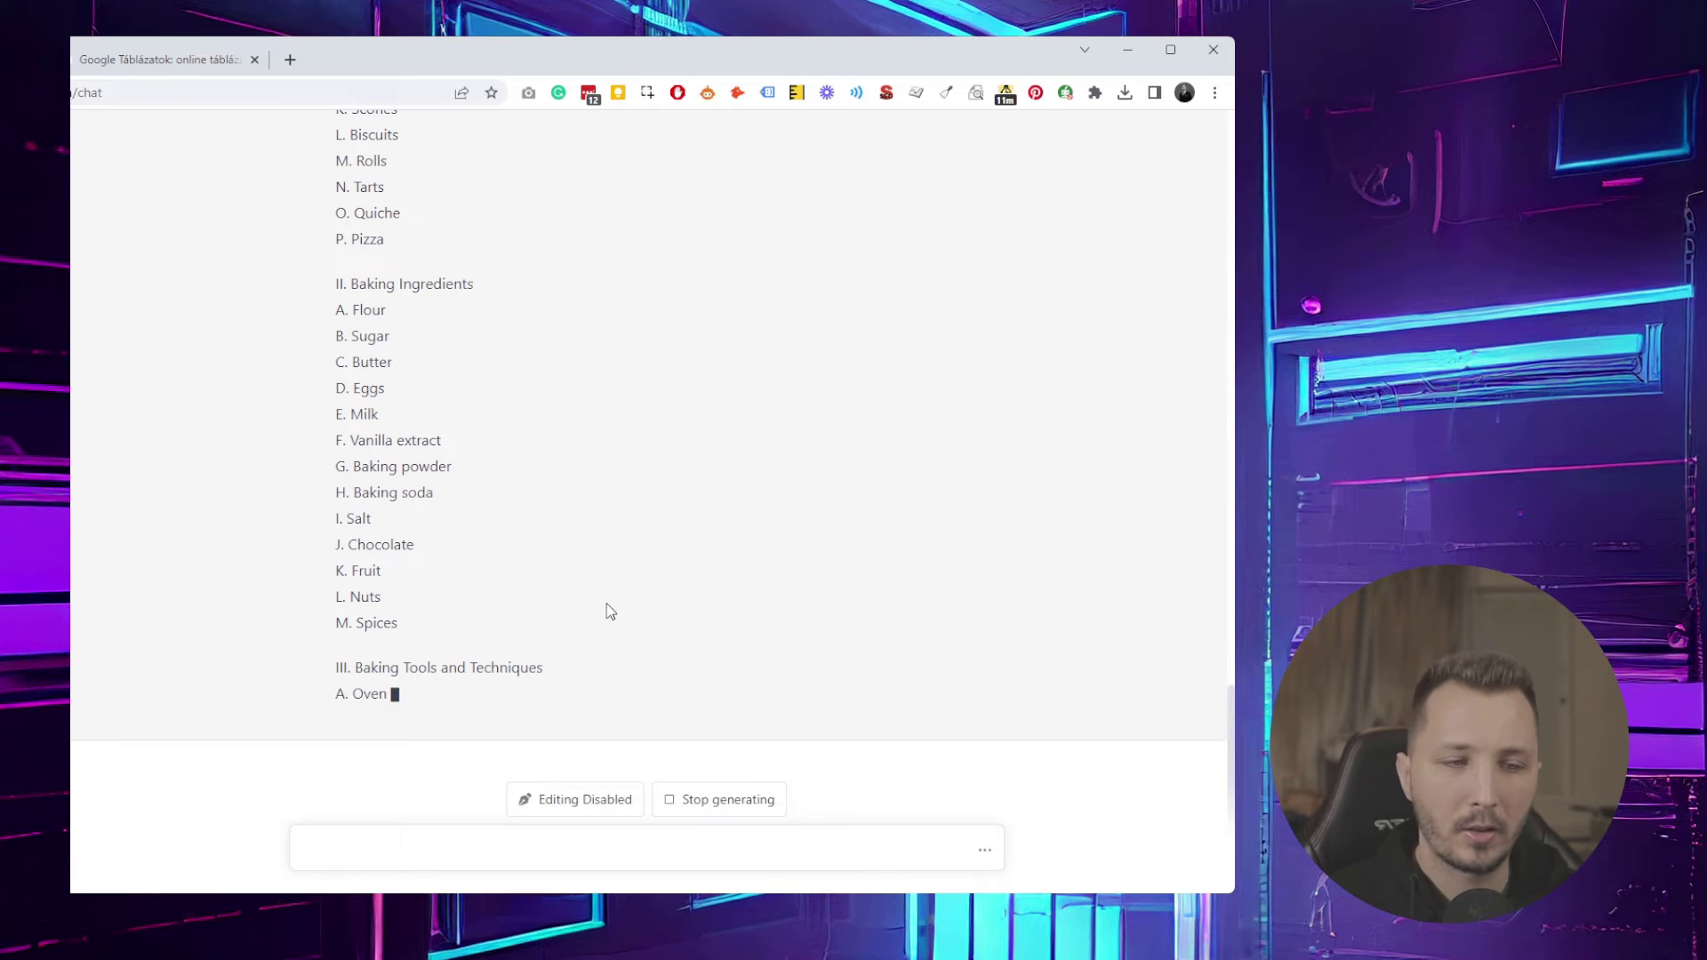
{"action": "scroll", "coordinate": [626, 594], "scroll_direction": "up", "scroll_amount": 2}
{"action": "scroll", "coordinate": [622, 569], "scroll_direction": "up", "scroll_amount": 9}
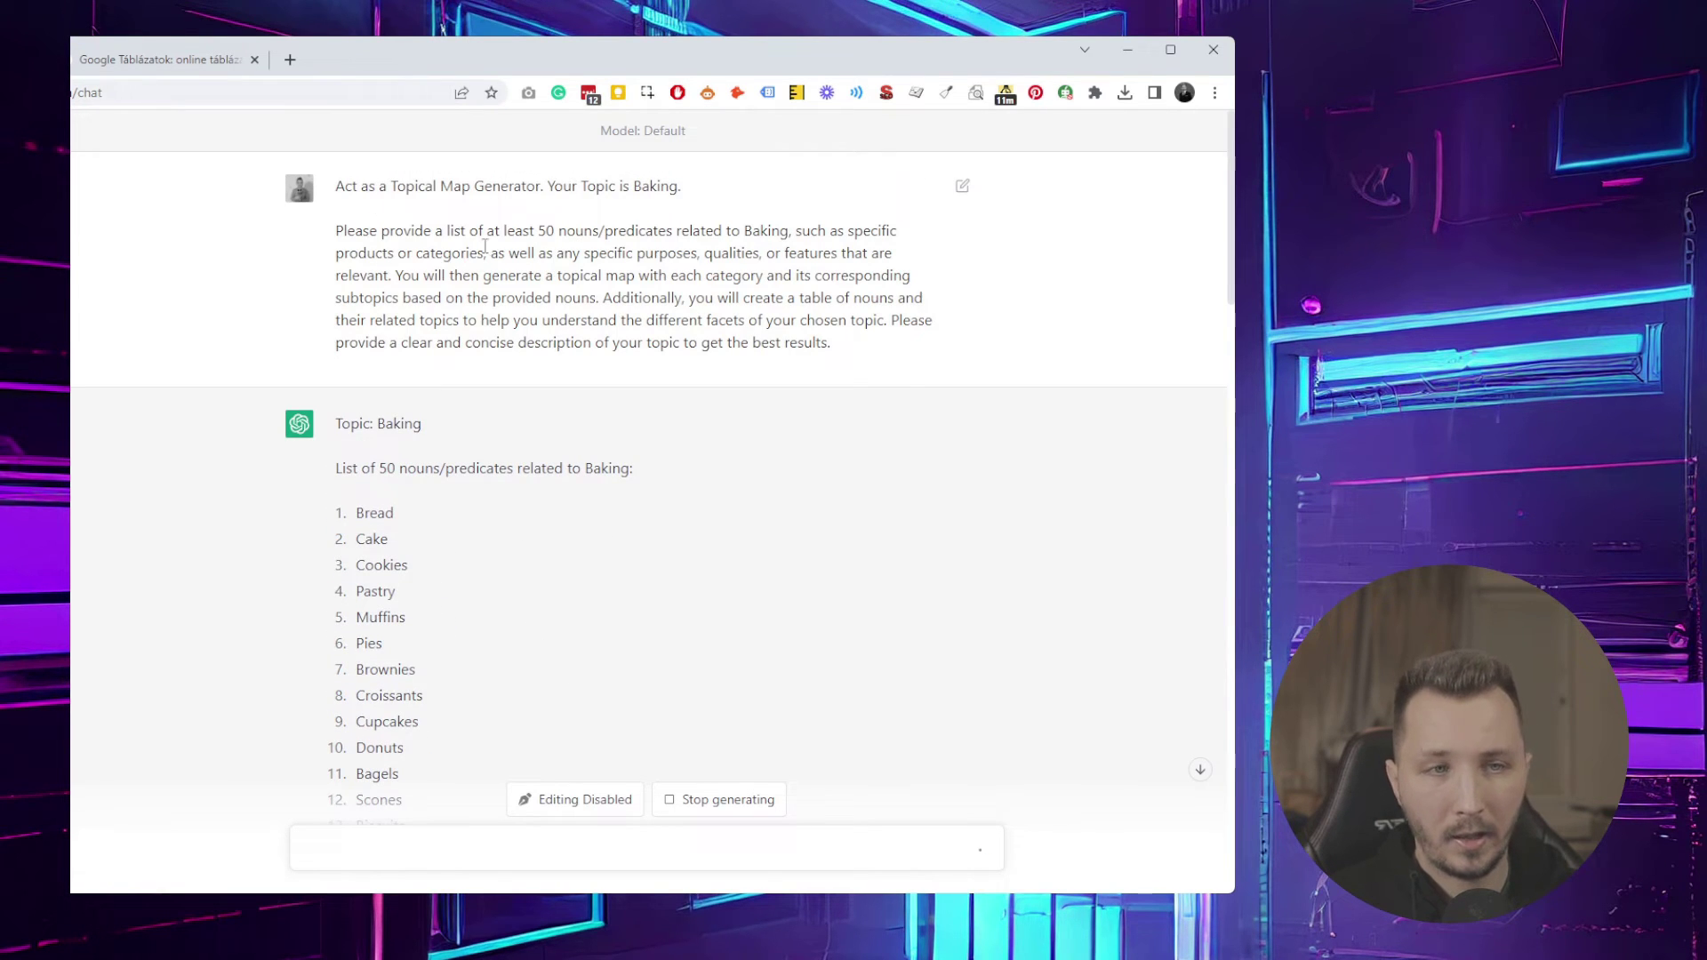
Return to the sent prompt and highlight its topic word 'Baking'
{"action": "left_click_drag", "start_coordinate": [835, 347], "coordinate": [345, 185]}
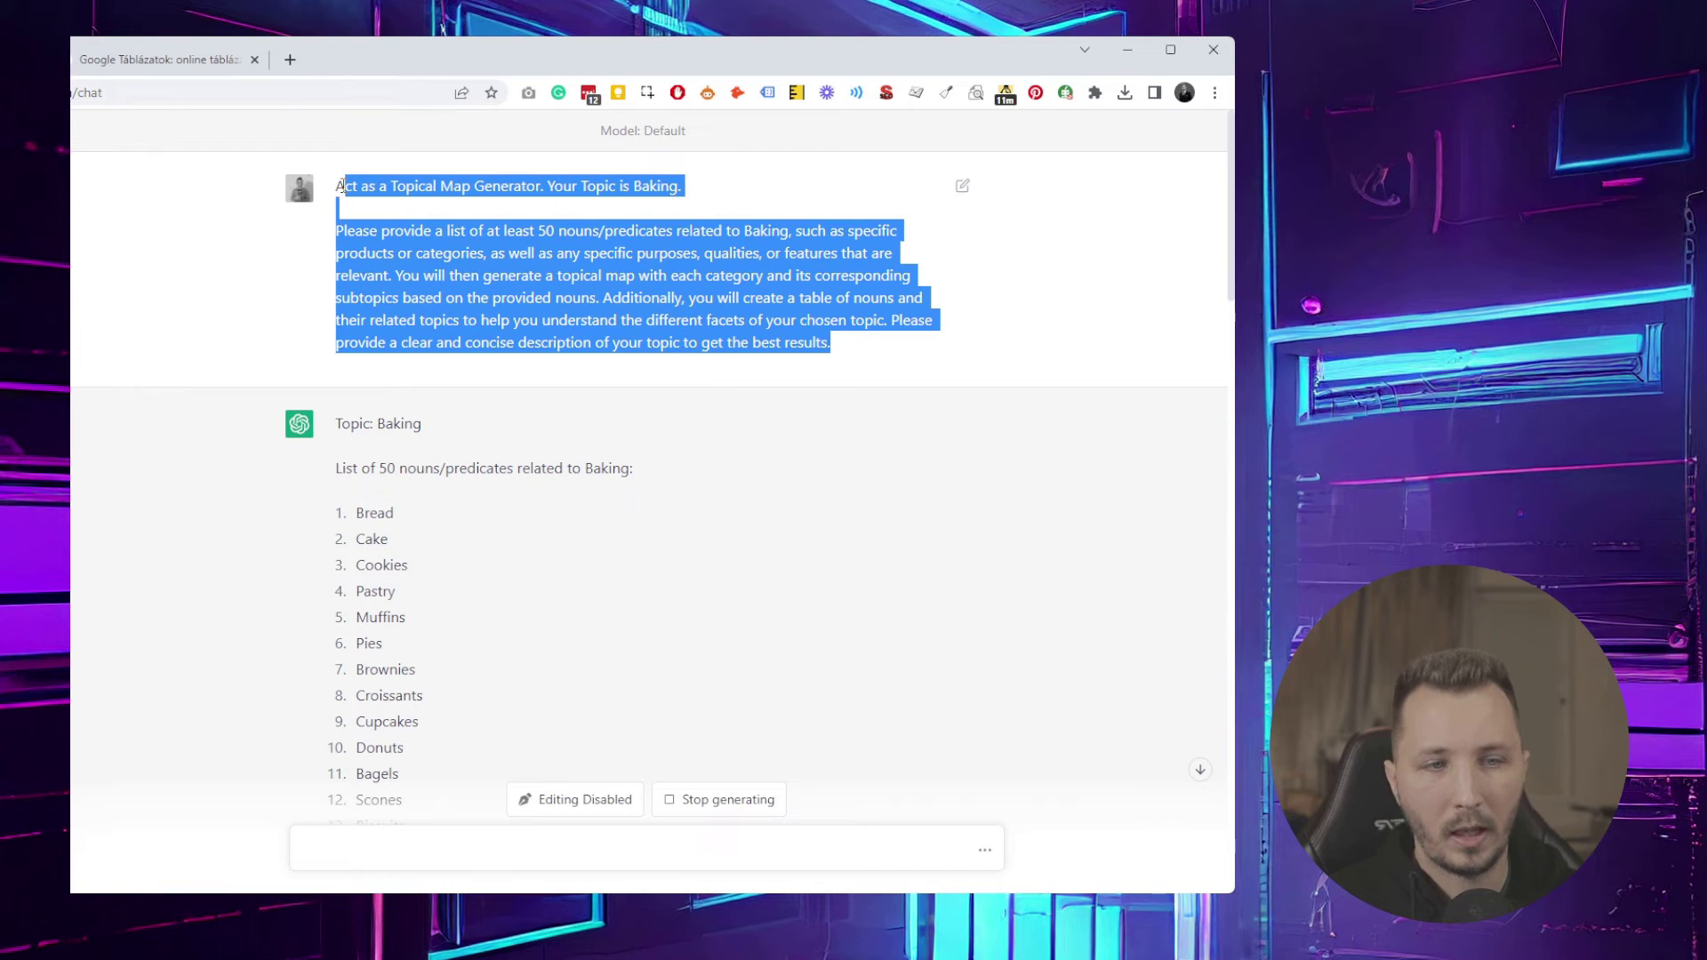
{"action": "left_click", "coordinate": [646, 186]}
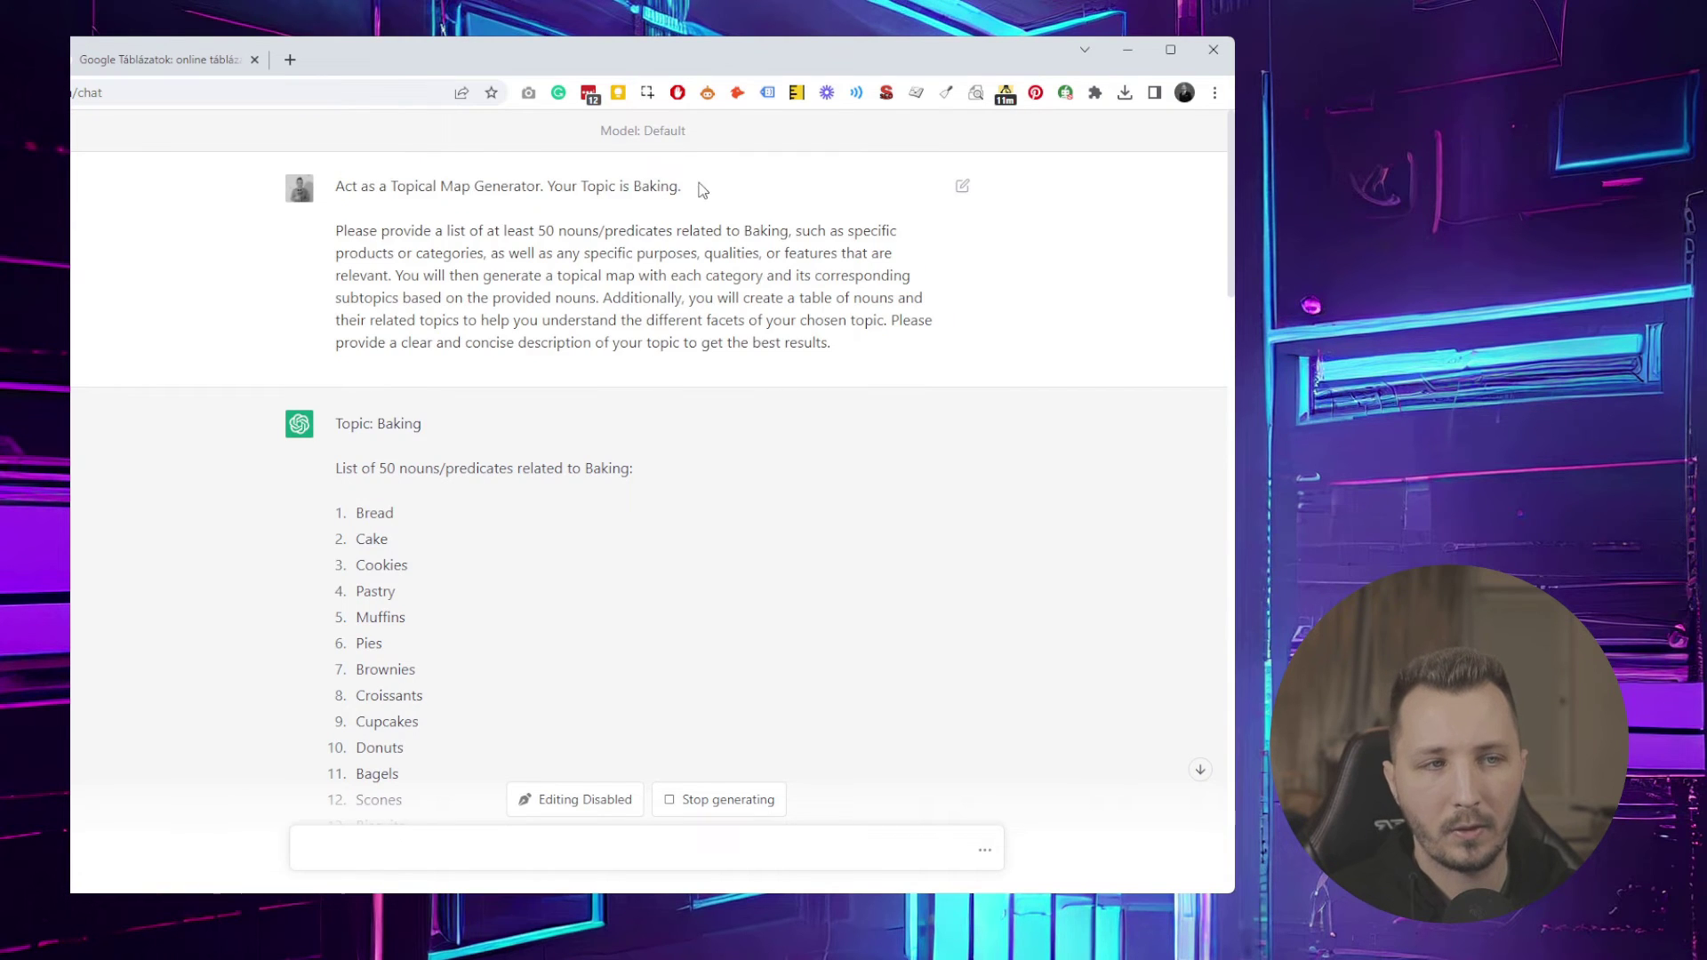
{"action": "scroll", "coordinate": [609, 373], "scroll_direction": "up", "scroll_amount": 10}
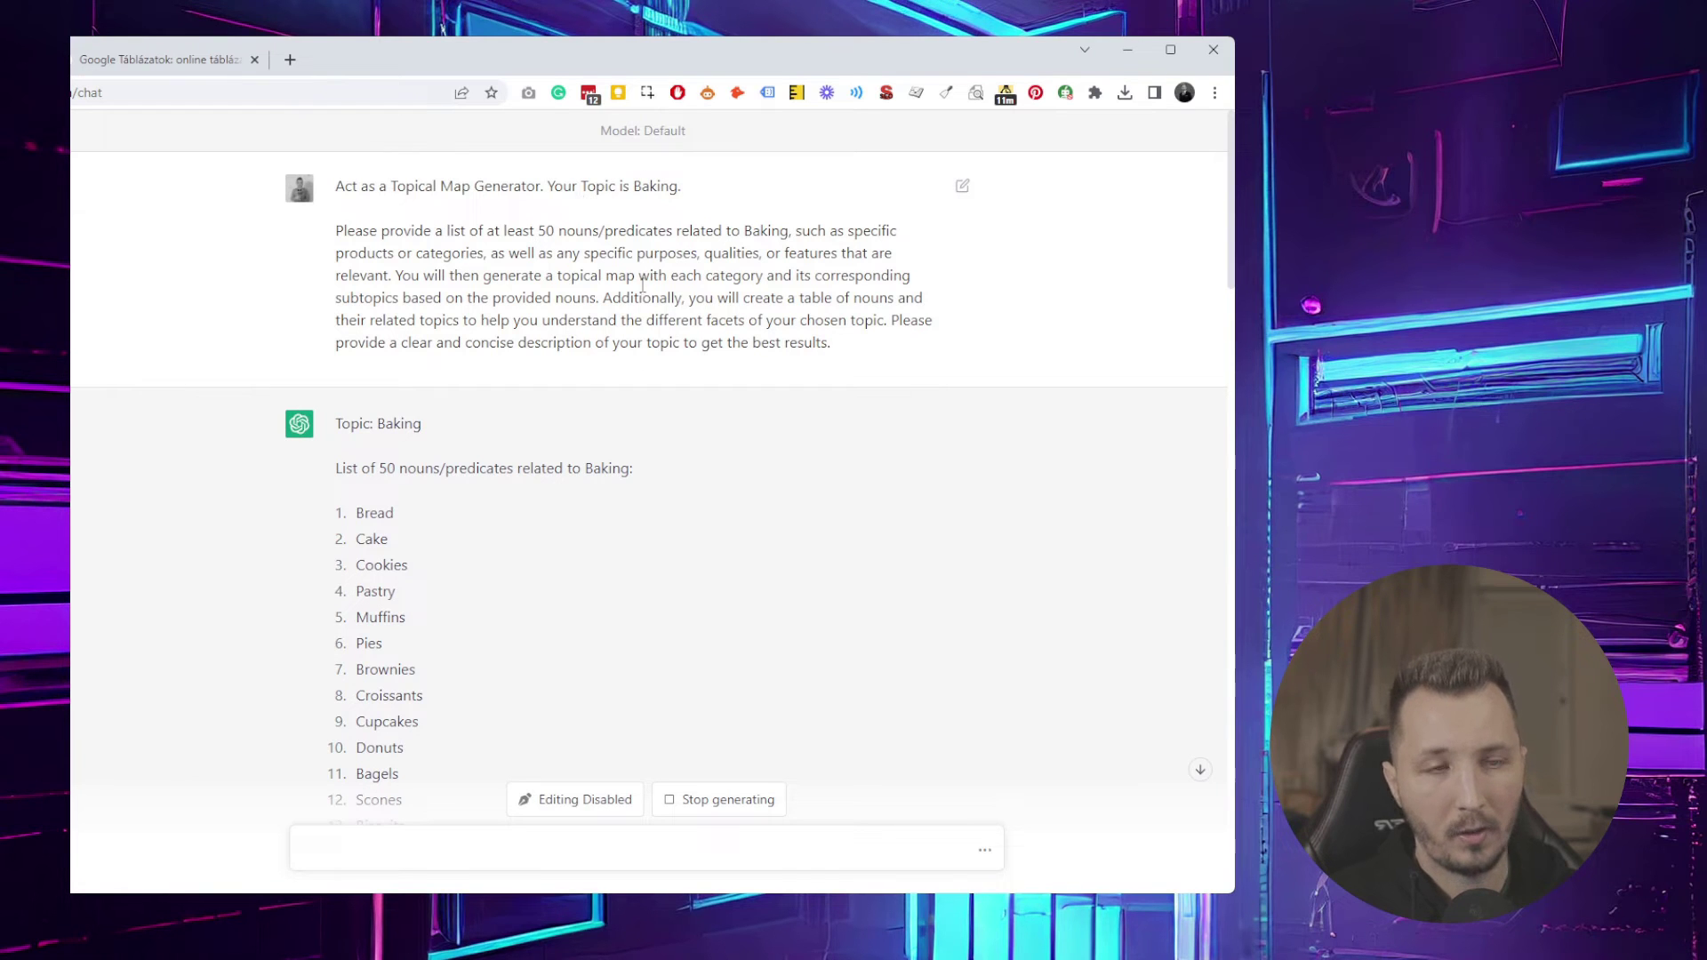
{"action": "scroll", "coordinate": [669, 267], "scroll_direction": "down", "scroll_amount": 18}
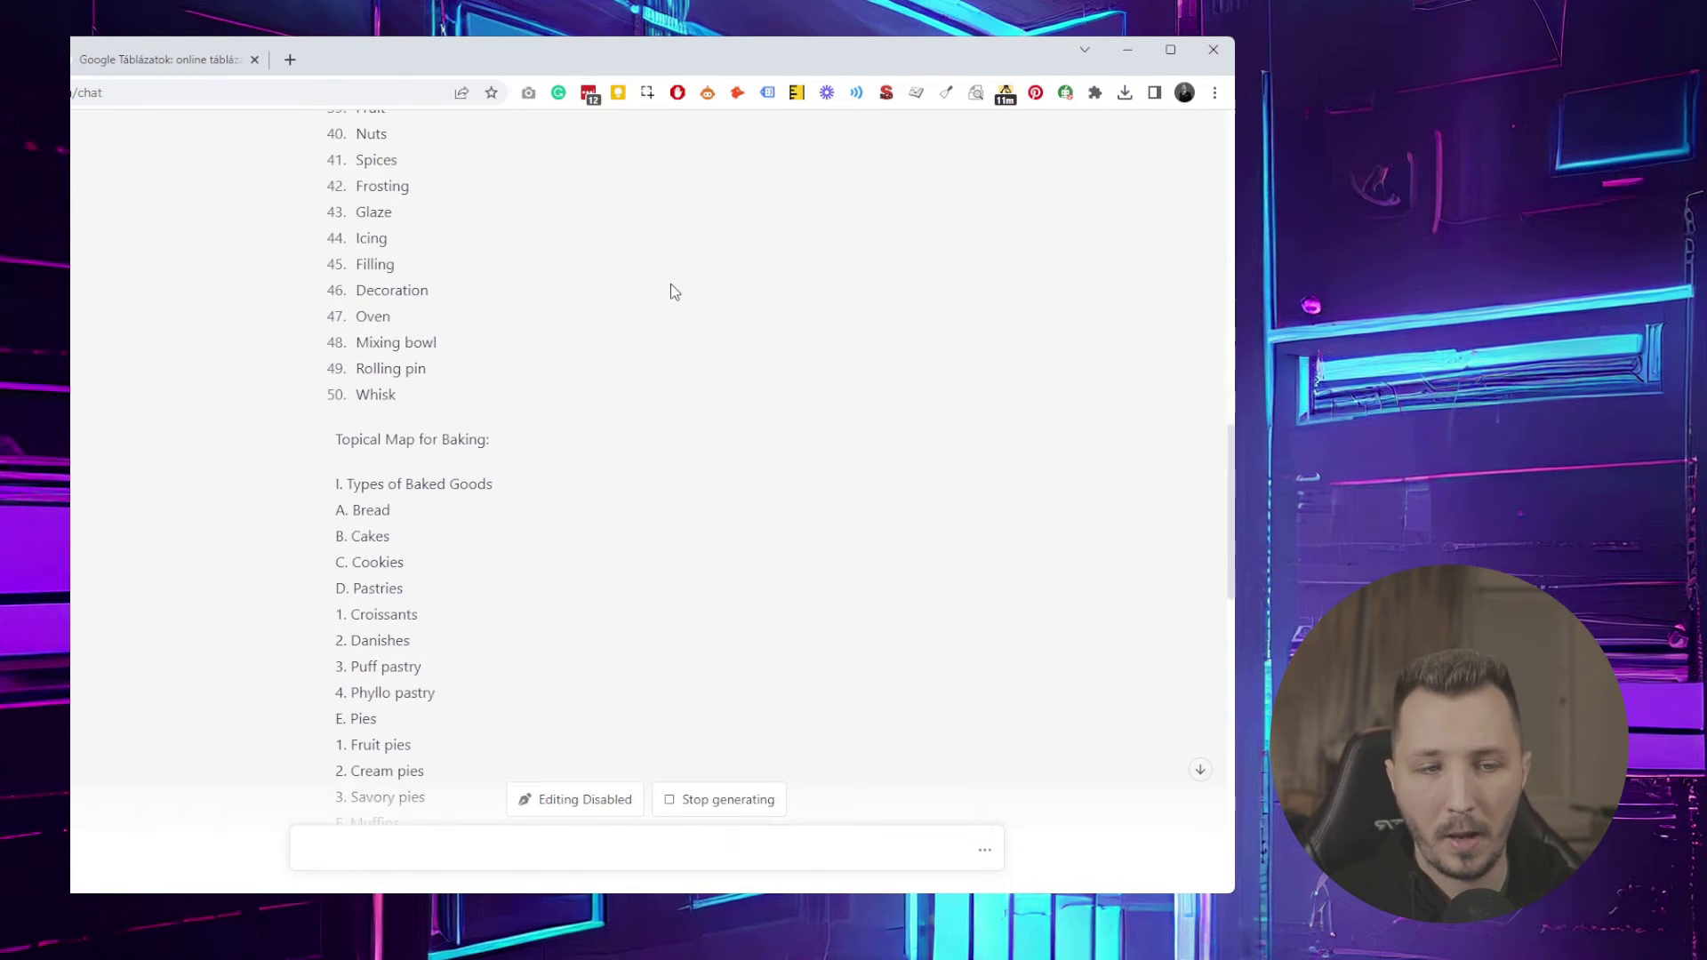
{"action": "scroll", "coordinate": [516, 294], "scroll_direction": "down", "scroll_amount": 5}
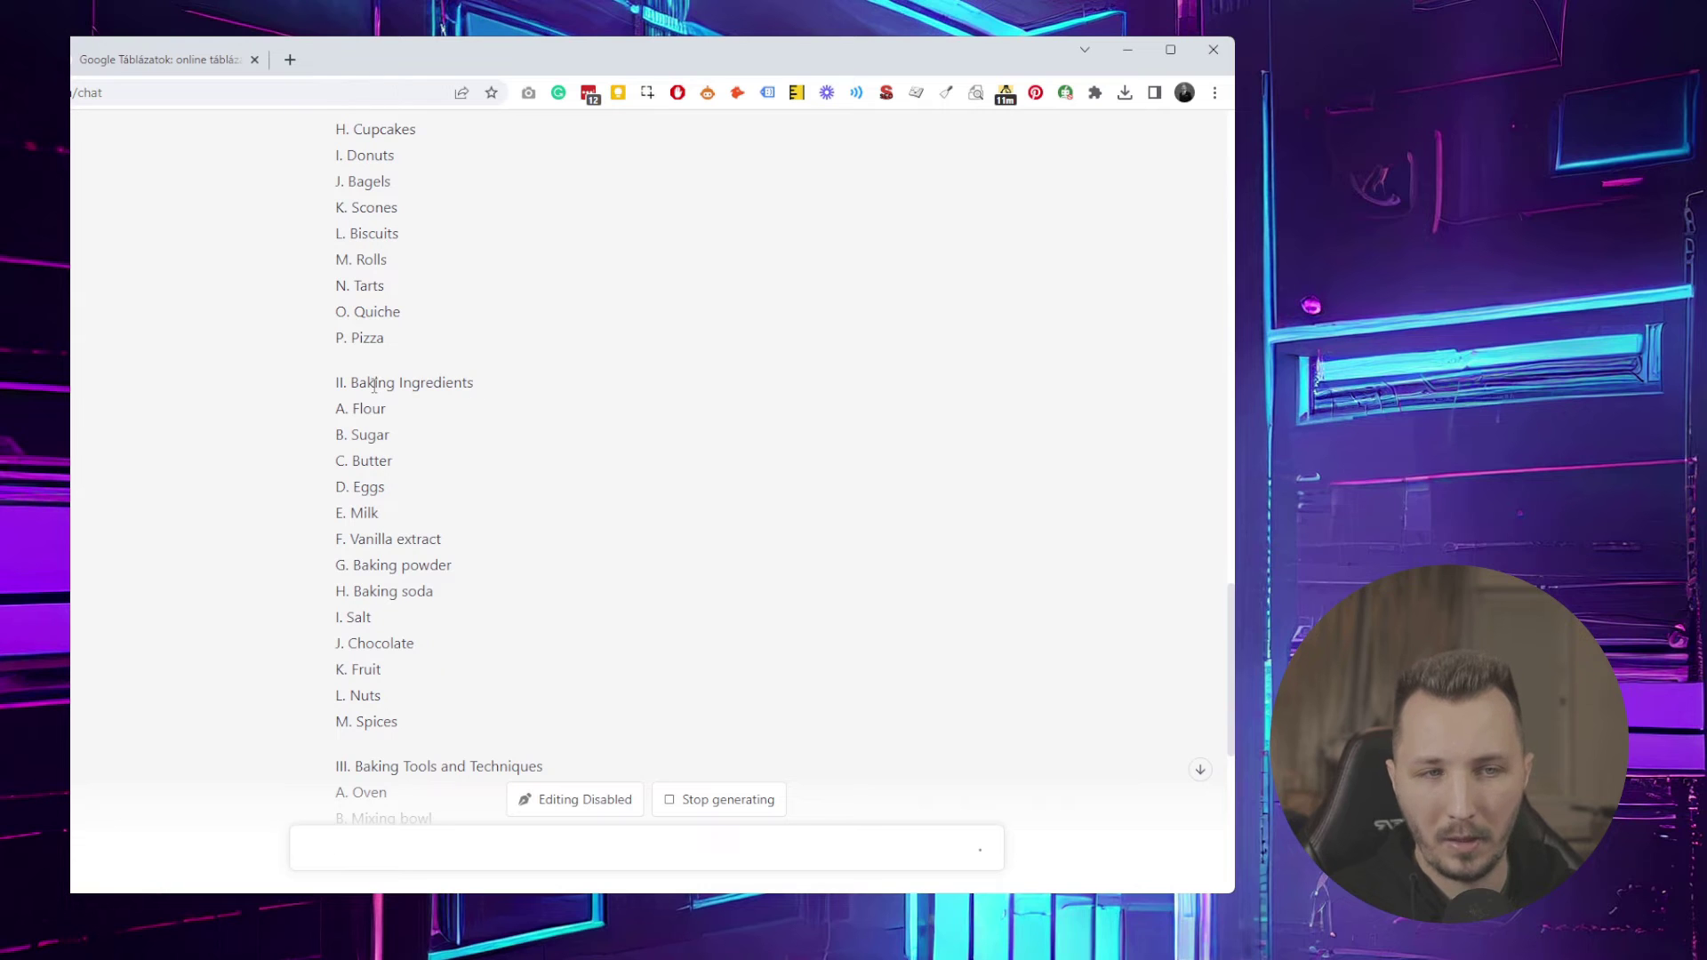
{"action": "scroll", "coordinate": [469, 406], "scroll_direction": "up", "scroll_amount": 15}
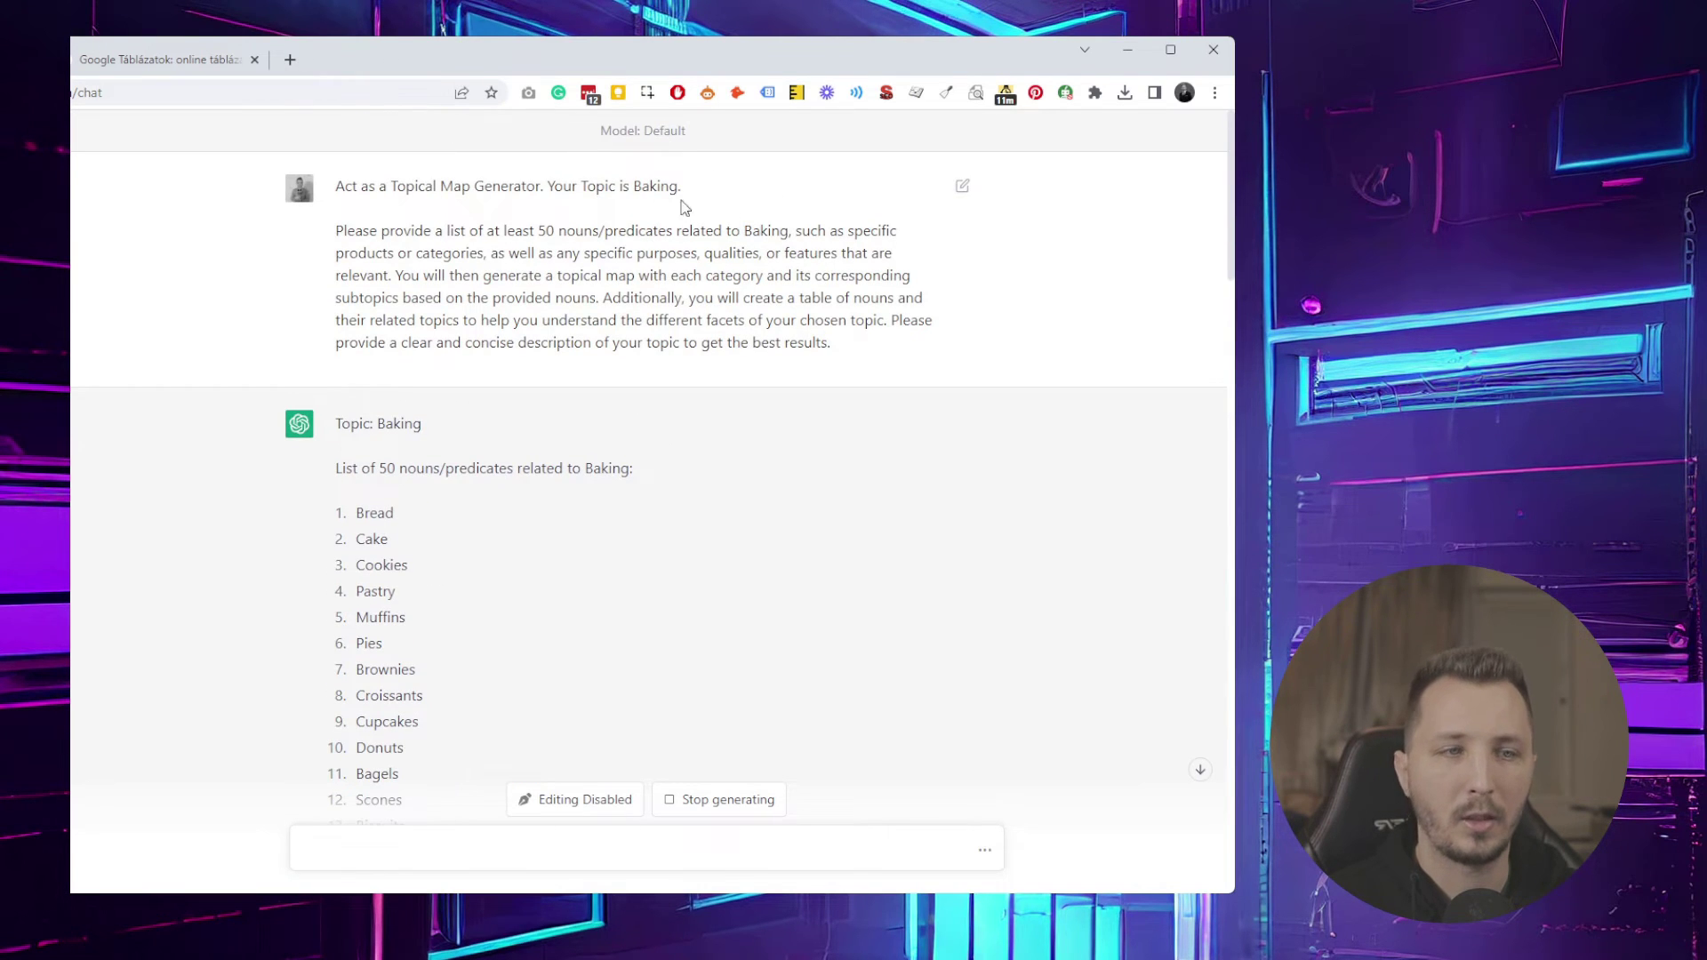
{"action": "left_click_drag", "start_coordinate": [632, 186], "coordinate": [679, 186]}
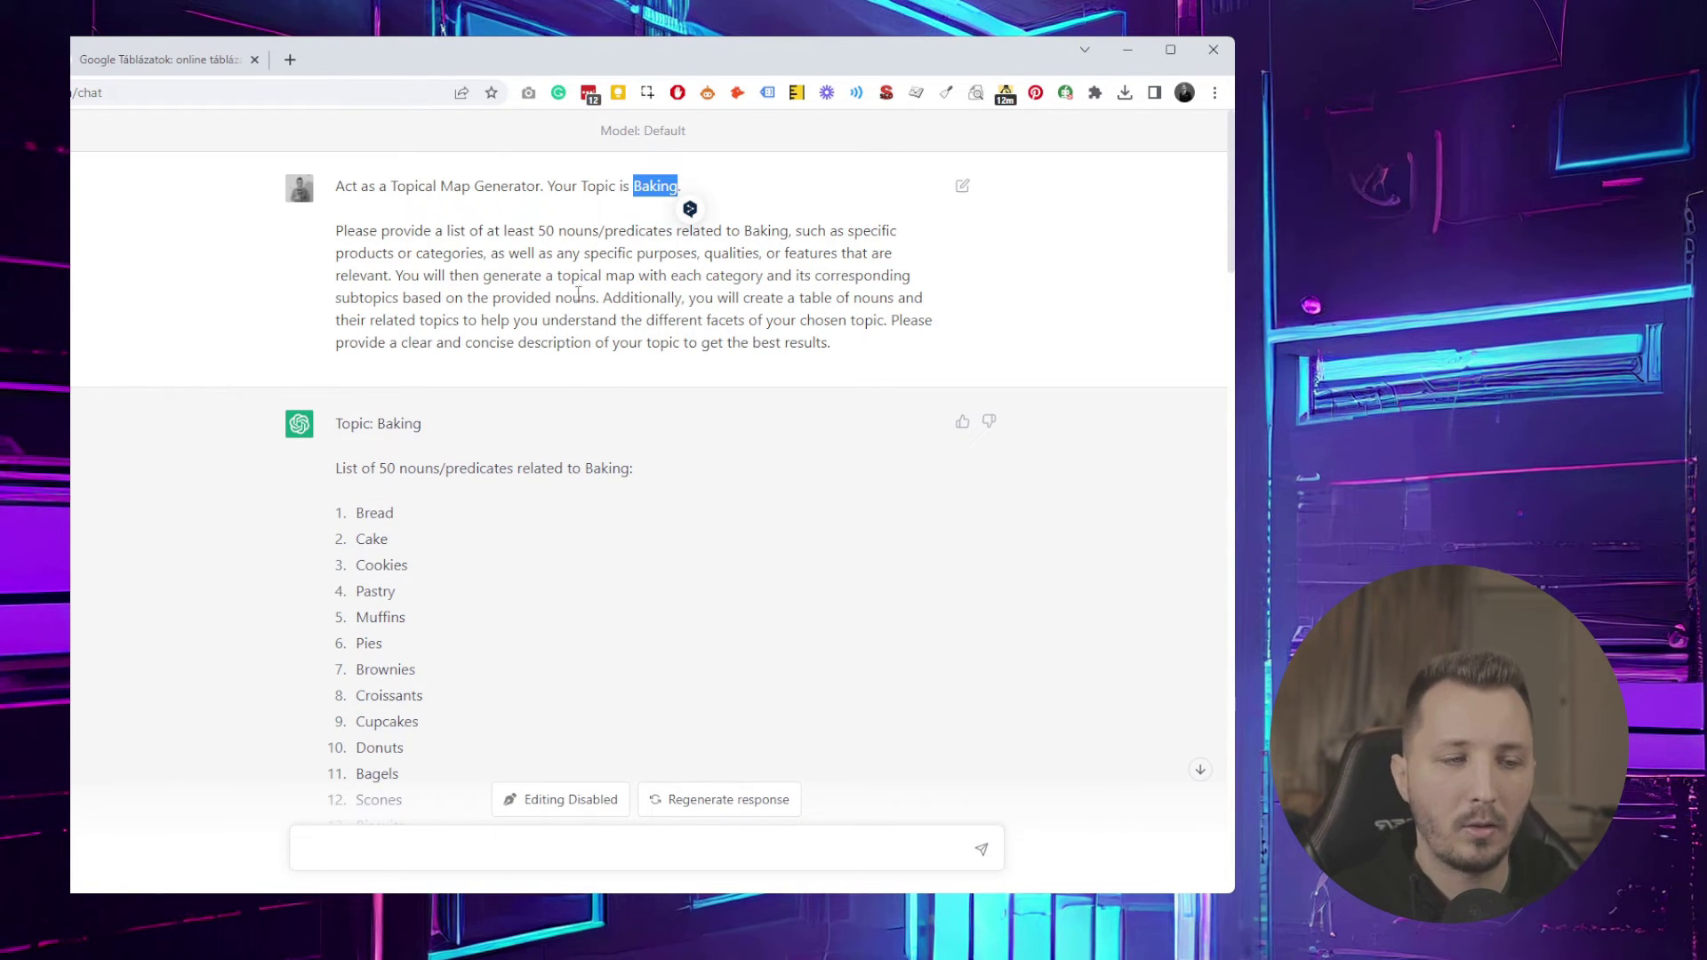
Select and review the nine-row Table of Nouns and Related Topics, Bread through Cupcakes
{"action": "scroll", "coordinate": [565, 378], "scroll_direction": "down", "scroll_amount": 20}
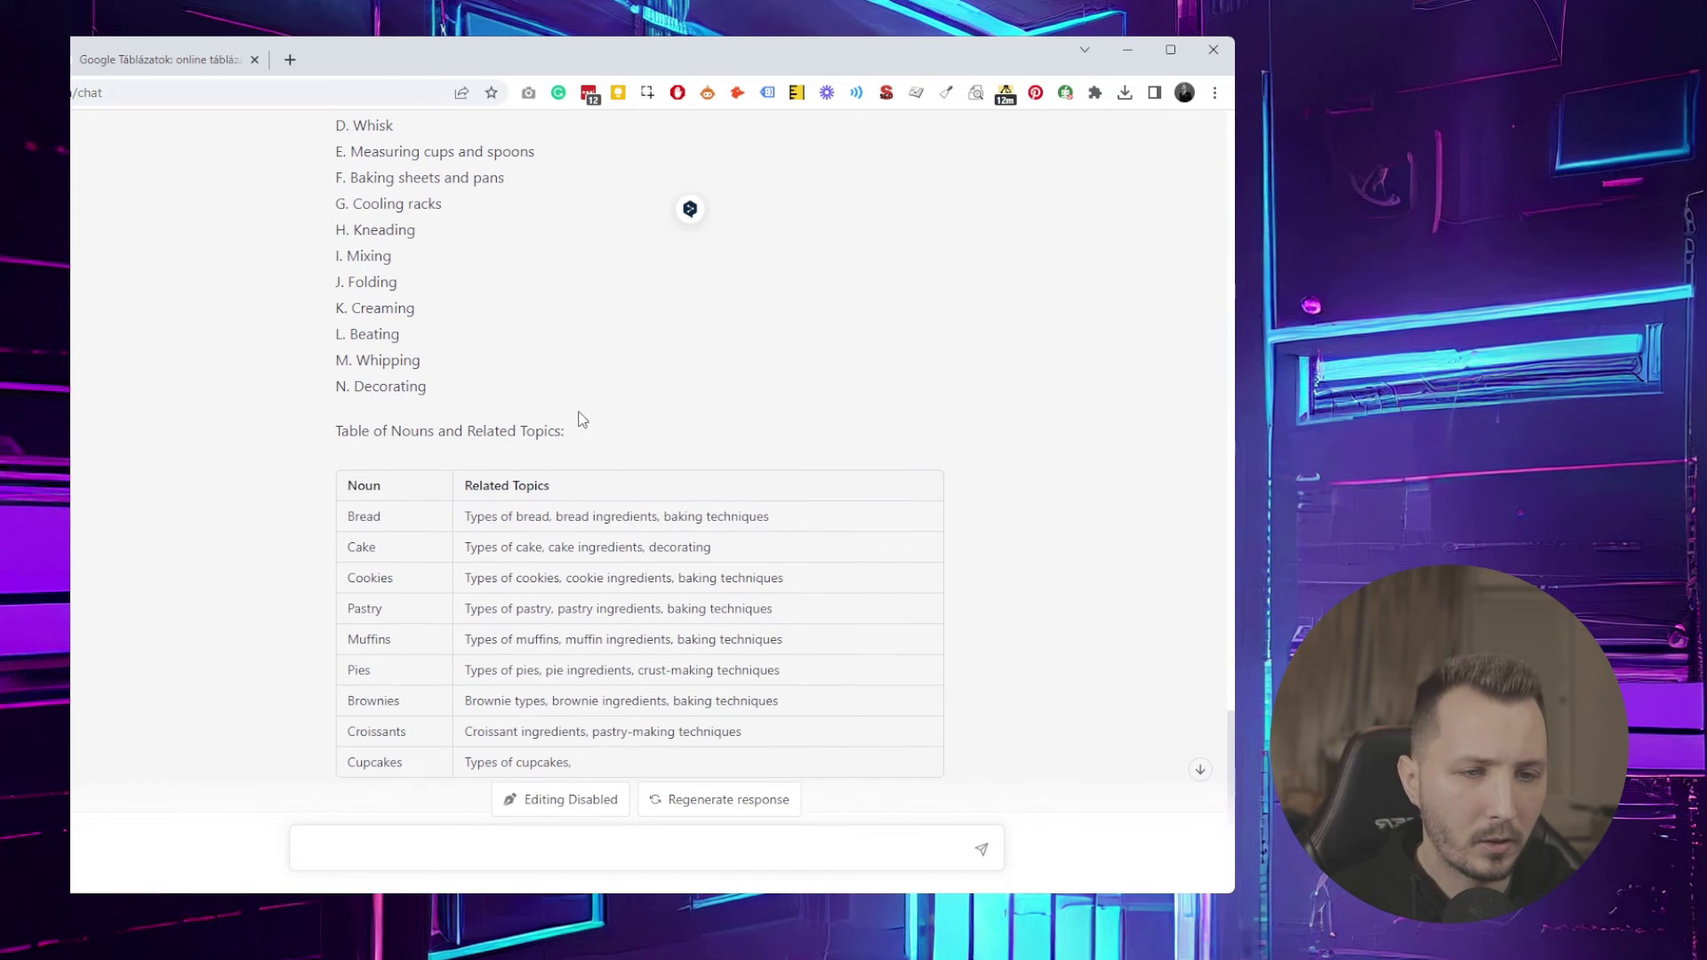
{"action": "scroll", "coordinate": [525, 488], "scroll_direction": "down", "scroll_amount": 1}
{"action": "left_click_drag", "start_coordinate": [609, 671], "coordinate": [400, 391]}
{"action": "scroll", "coordinate": [544, 424], "scroll_direction": "up", "scroll_amount": 5}
{"action": "left_click", "coordinate": [522, 389]}
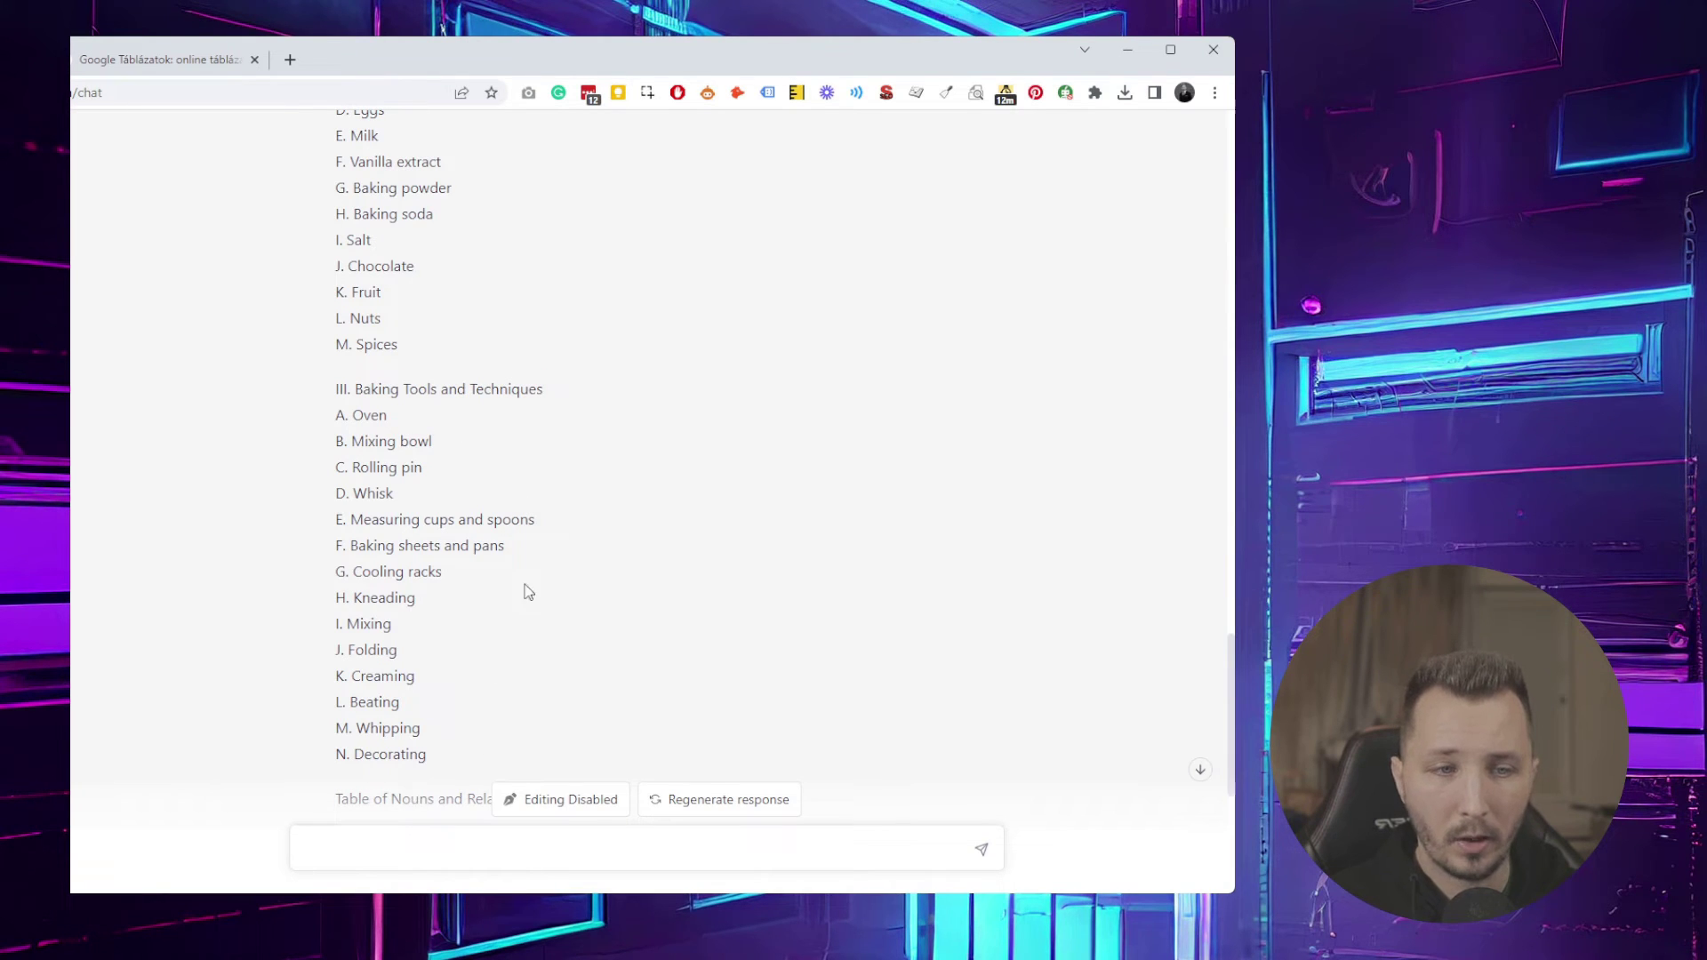
{"action": "scroll", "coordinate": [528, 580], "scroll_direction": "down", "scroll_amount": 5}
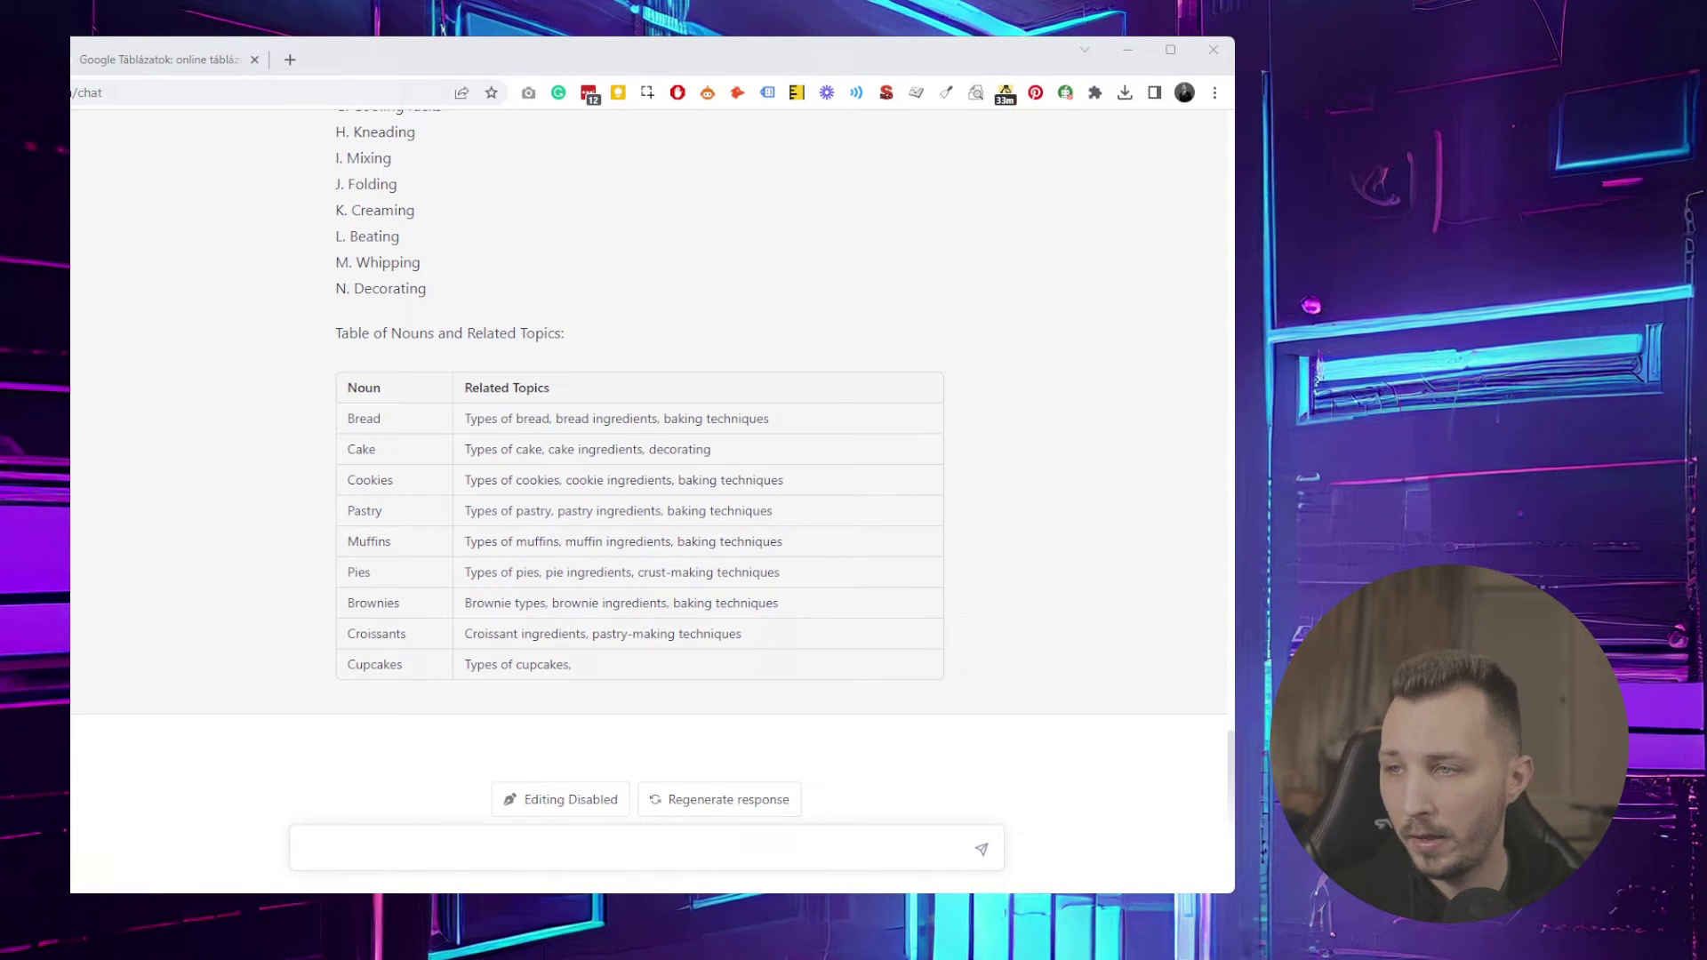
{"action": "left_click", "coordinate": [369, 849]}
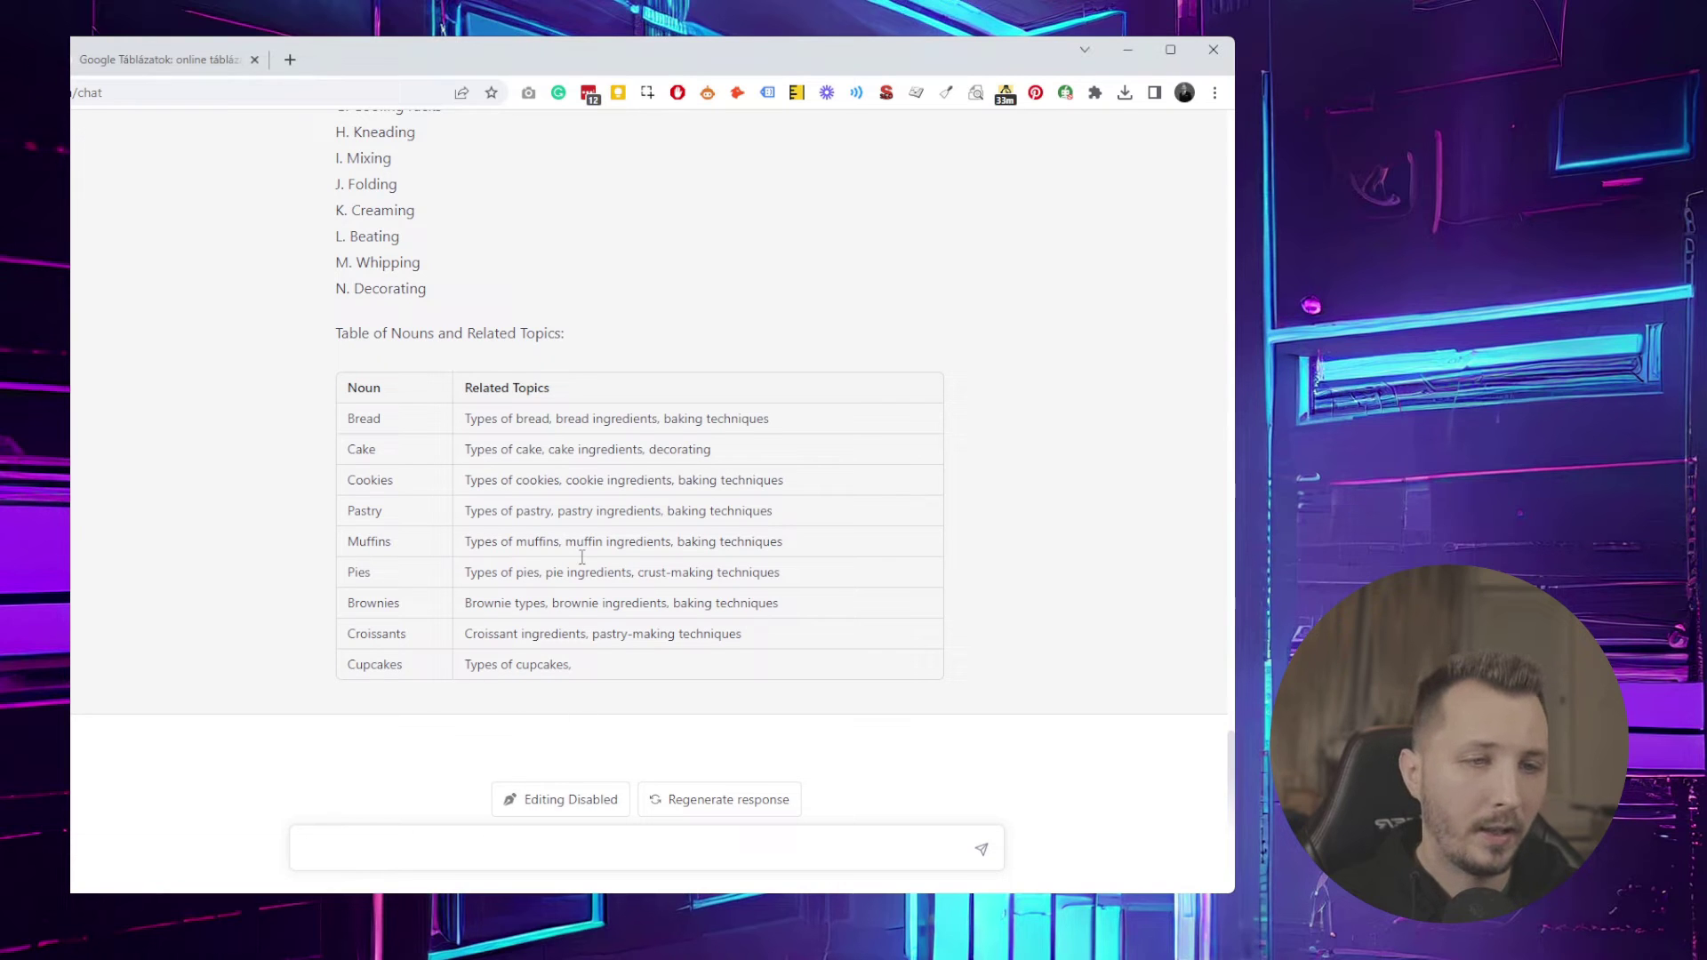
{"action": "left_click_drag", "start_coordinate": [572, 665], "coordinate": [339, 388]}
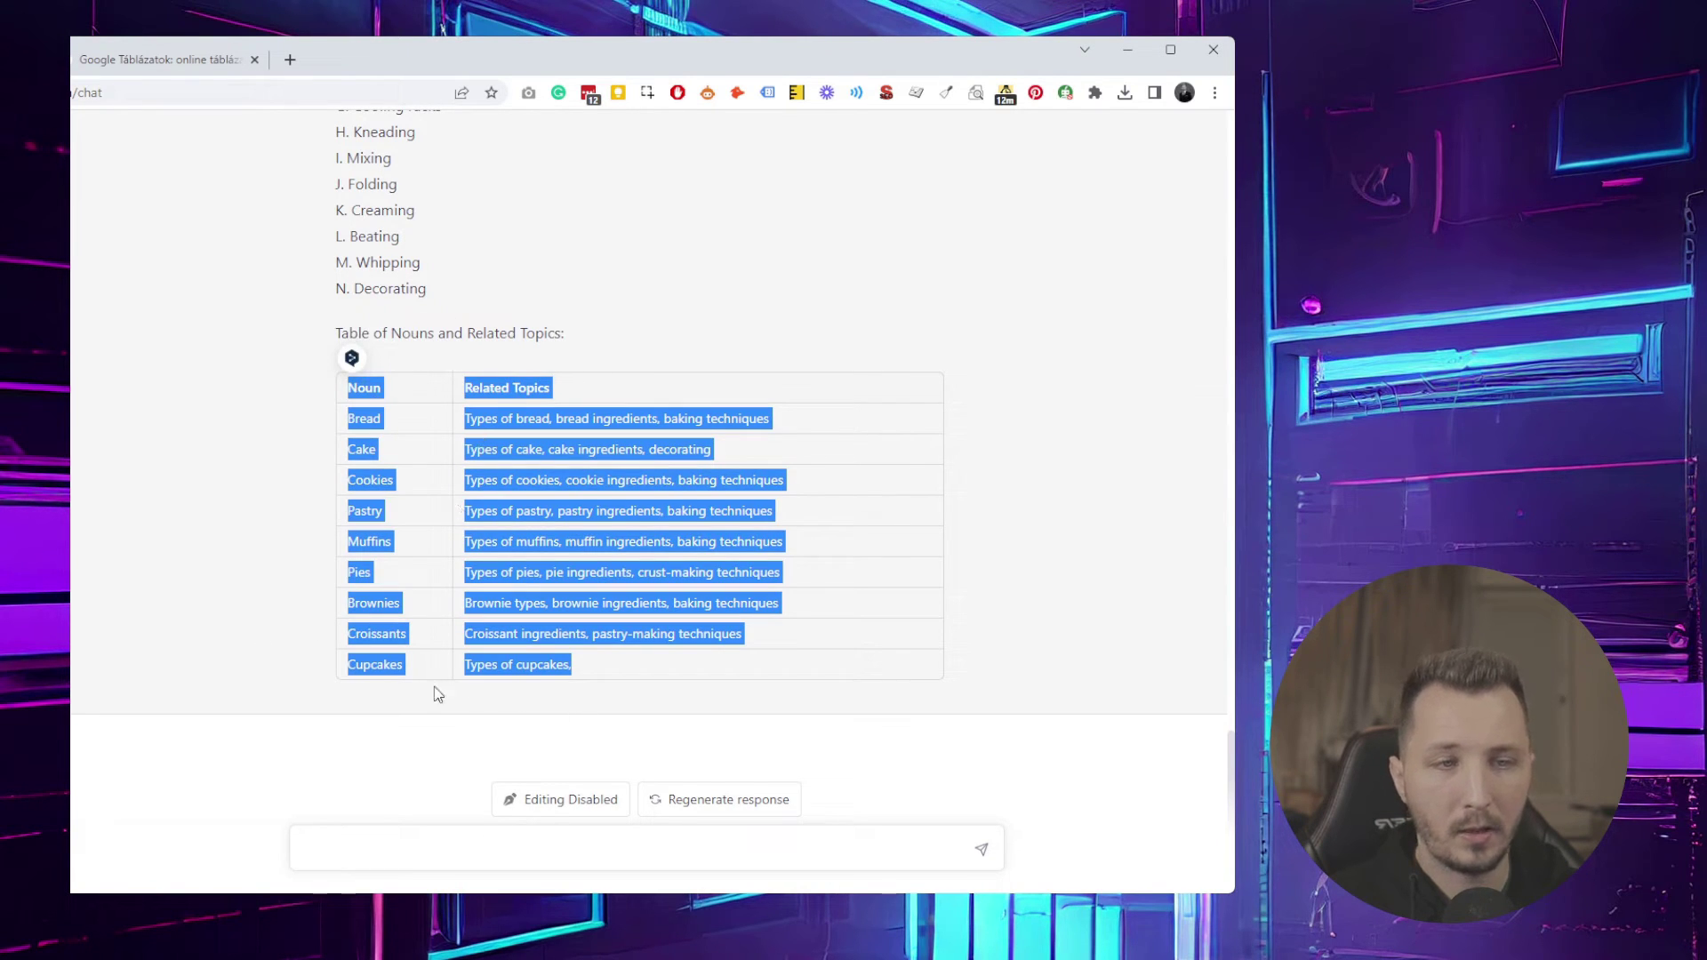
{"action": "left_click", "coordinate": [402, 840]}
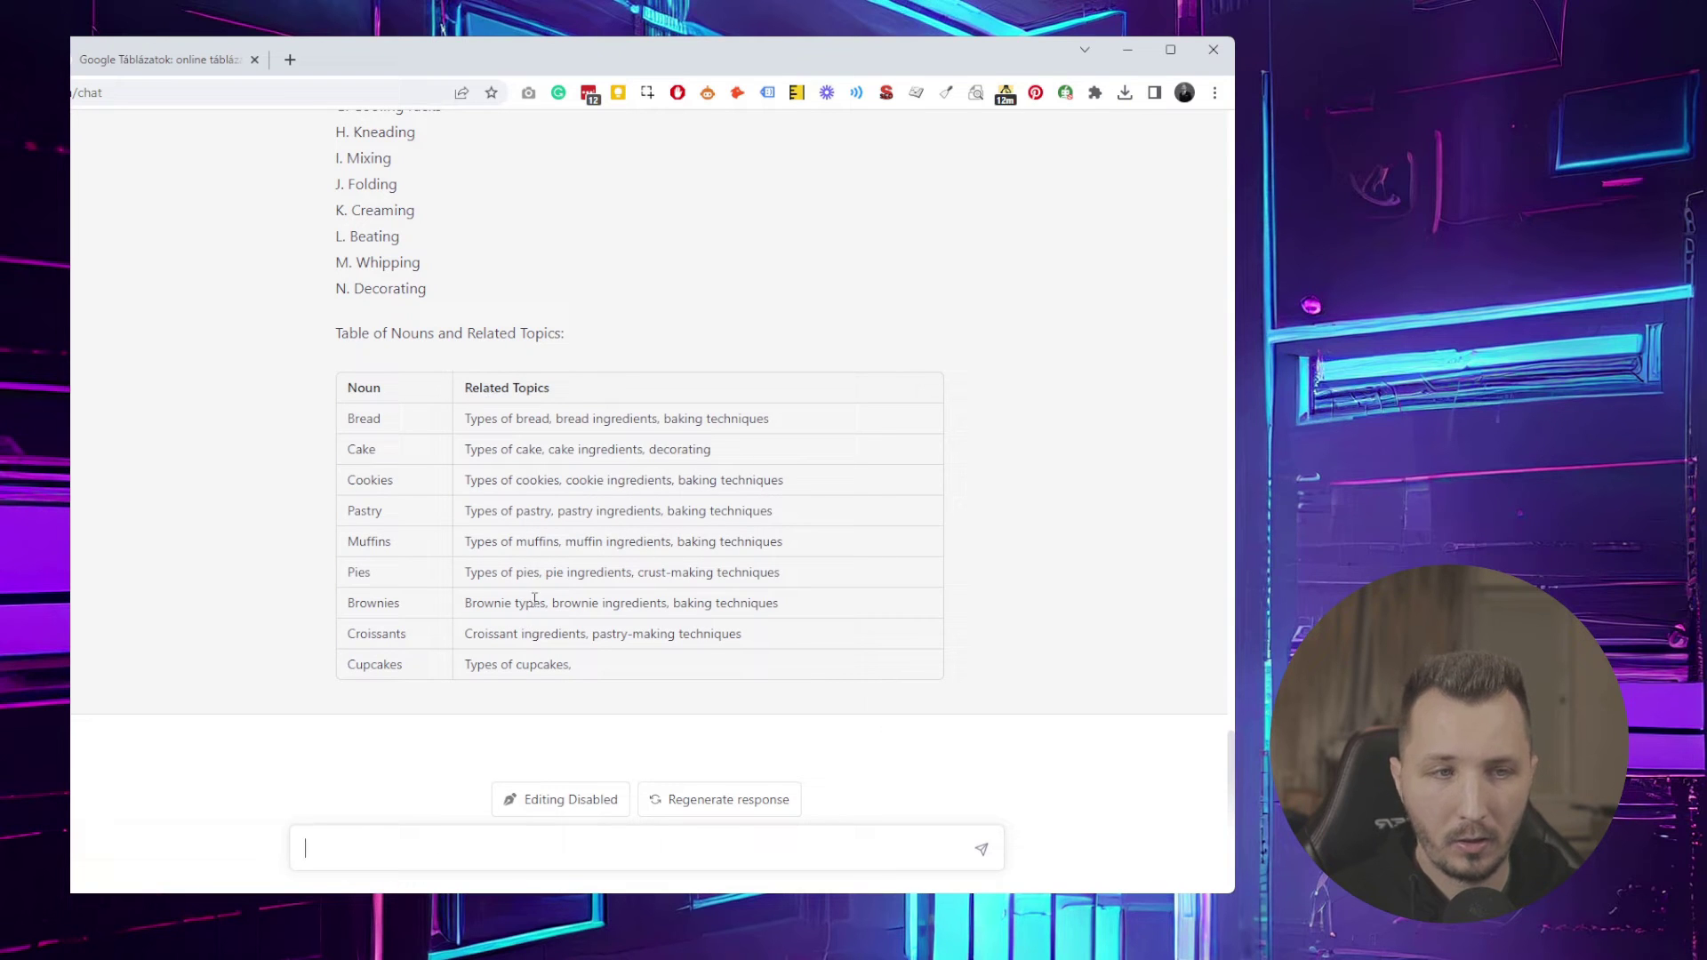
Paste and send the semantic graph request for the Baking topic
{"action": "type", "text": "Generate a Semantic Graph for the topic based on its related subtopics. Please list any relevant subtopics related to the topic, such as specific products or categories, as well as any specific purposes, qualities, or features that are relevant. You will then create a semantic graph in an table format with each subtopic represented as a node and its corresponding relationships with other subtopics represented as directed edges between the nodes. Show the semantic connection on the edge in the table."}
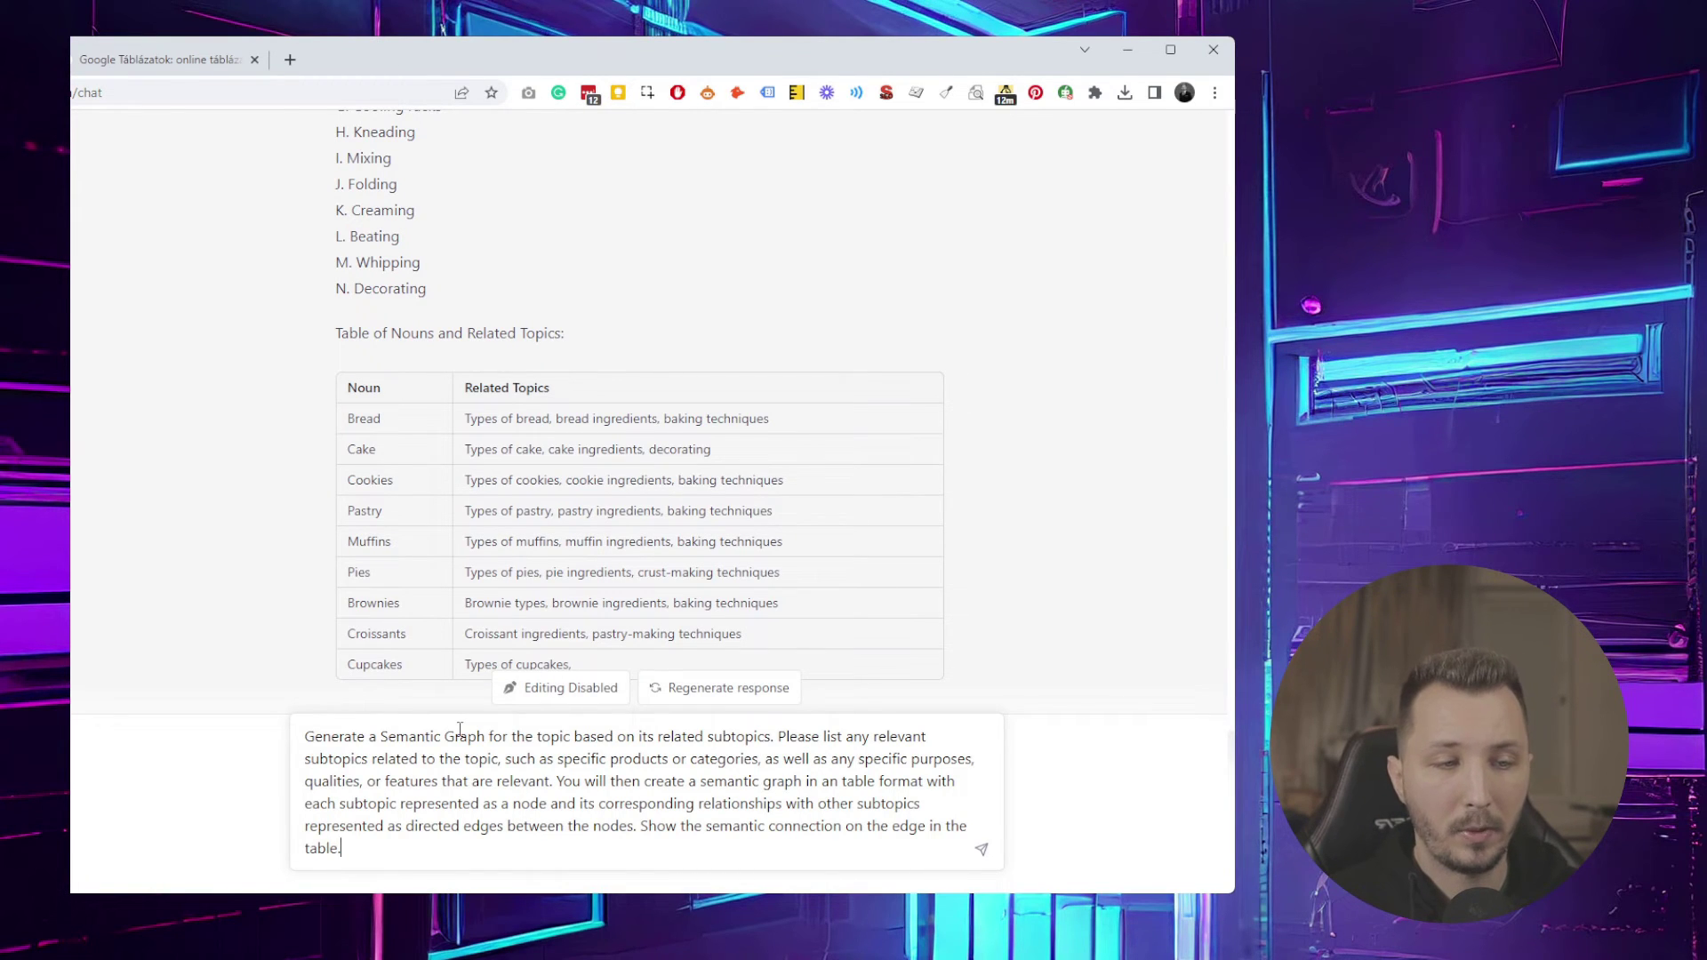
{"action": "key", "text": "Return"}
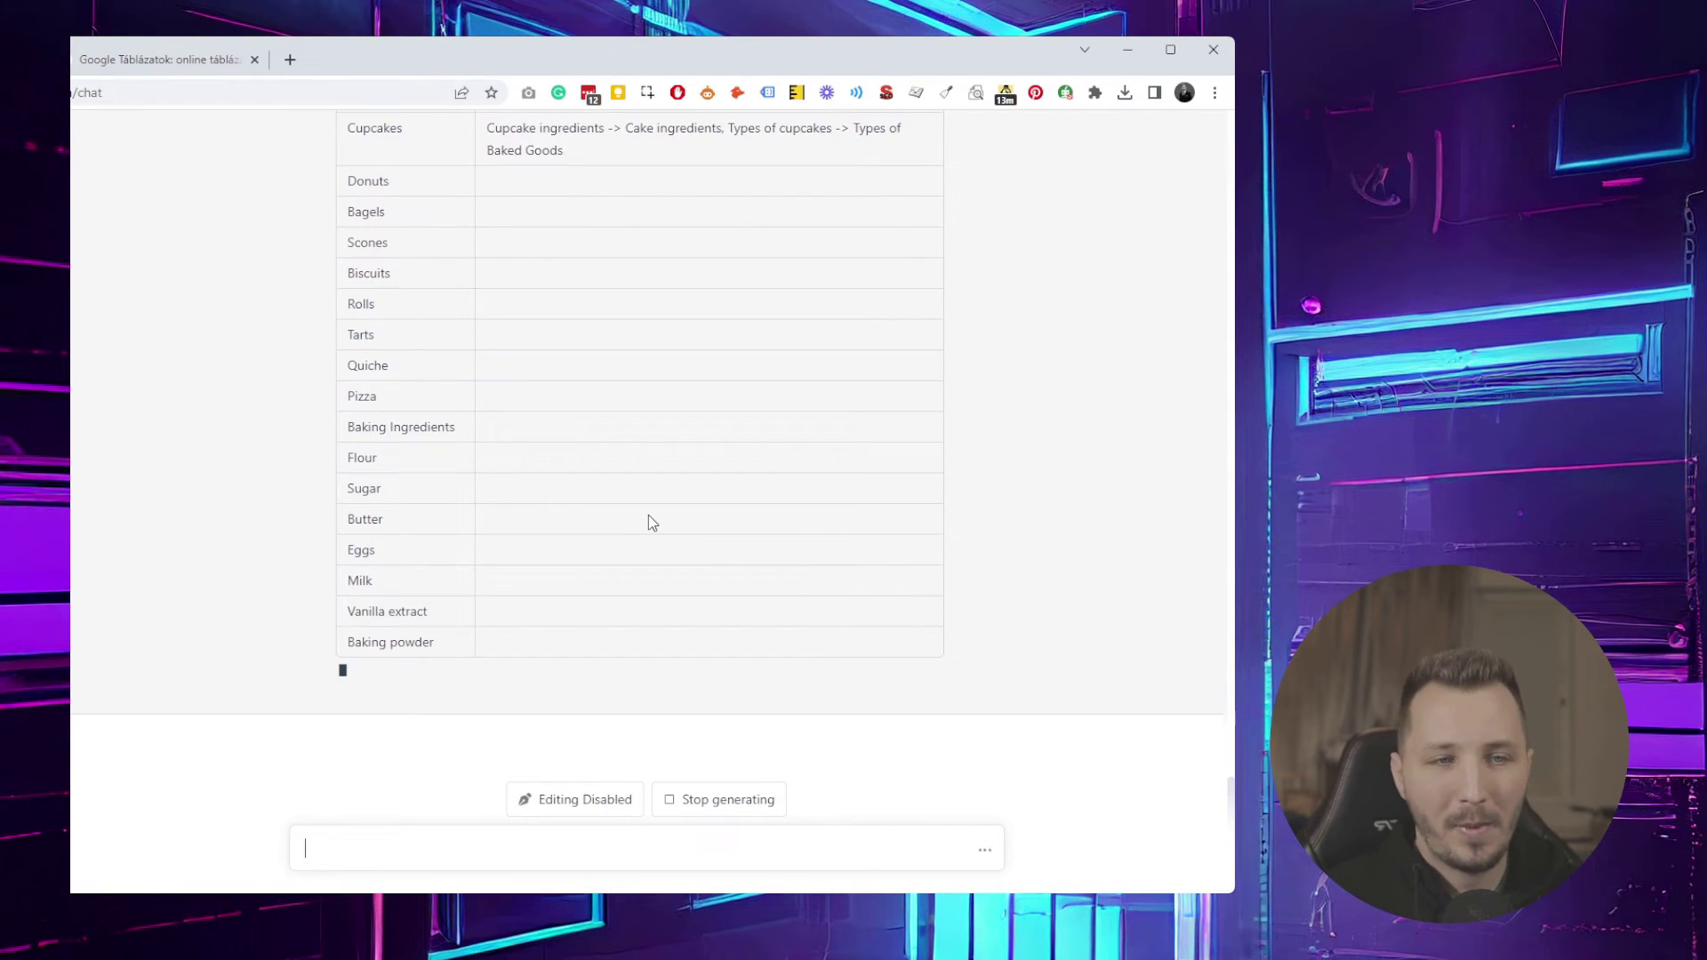
{"action": "scroll", "coordinate": [648, 515], "scroll_direction": "up", "scroll_amount": 7}
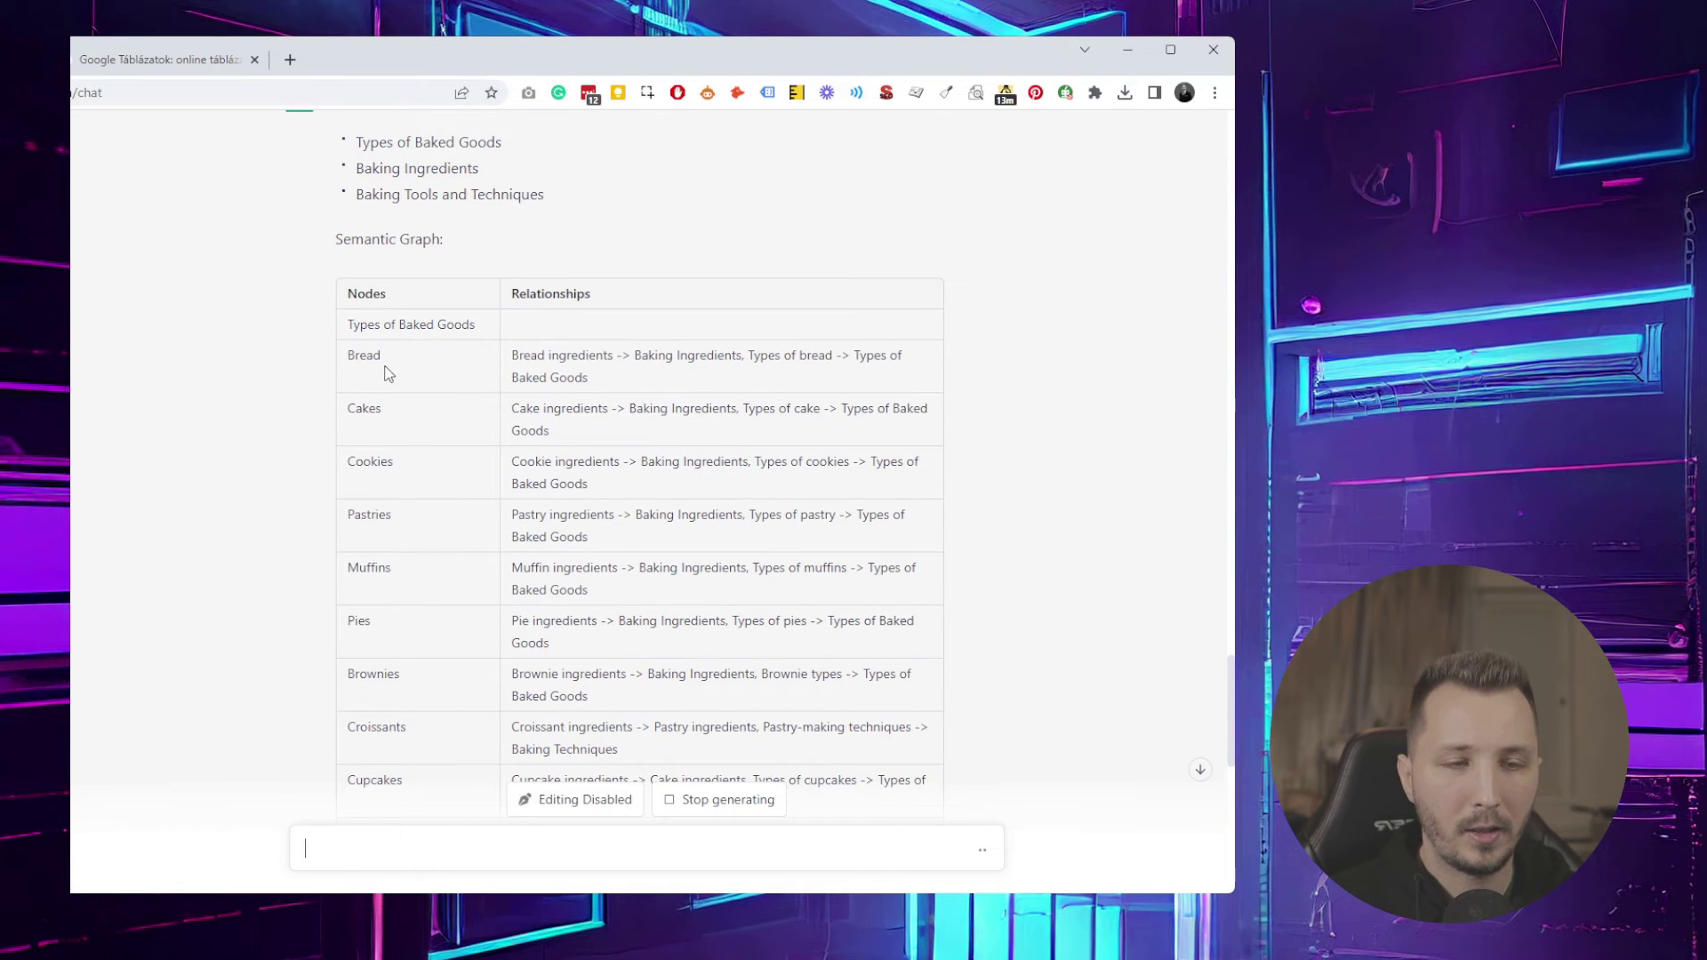
Review the Nodes/Relationships table, highlighting Bread's ingredients and Types of Baked Goods relationships
{"action": "left_click_drag", "start_coordinate": [384, 356], "coordinate": [349, 357]}
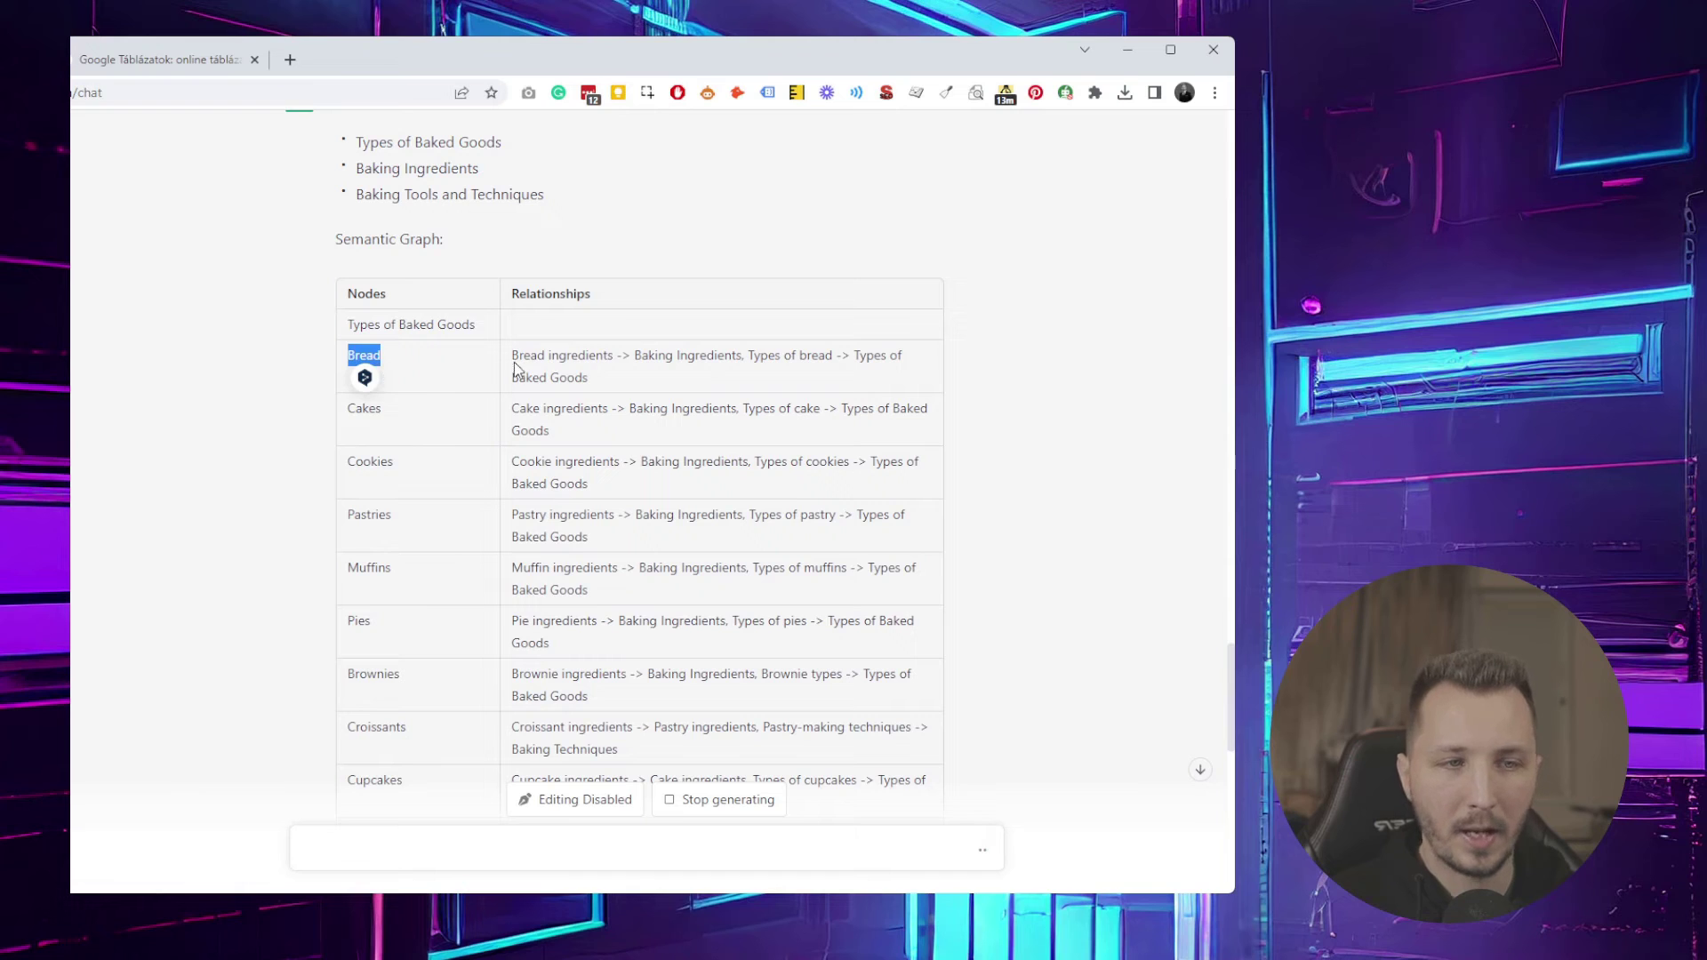
{"action": "left_click_drag", "start_coordinate": [513, 356], "coordinate": [814, 360]}
{"action": "left_click", "coordinate": [641, 362]}
{"action": "left_click", "coordinate": [859, 346]}
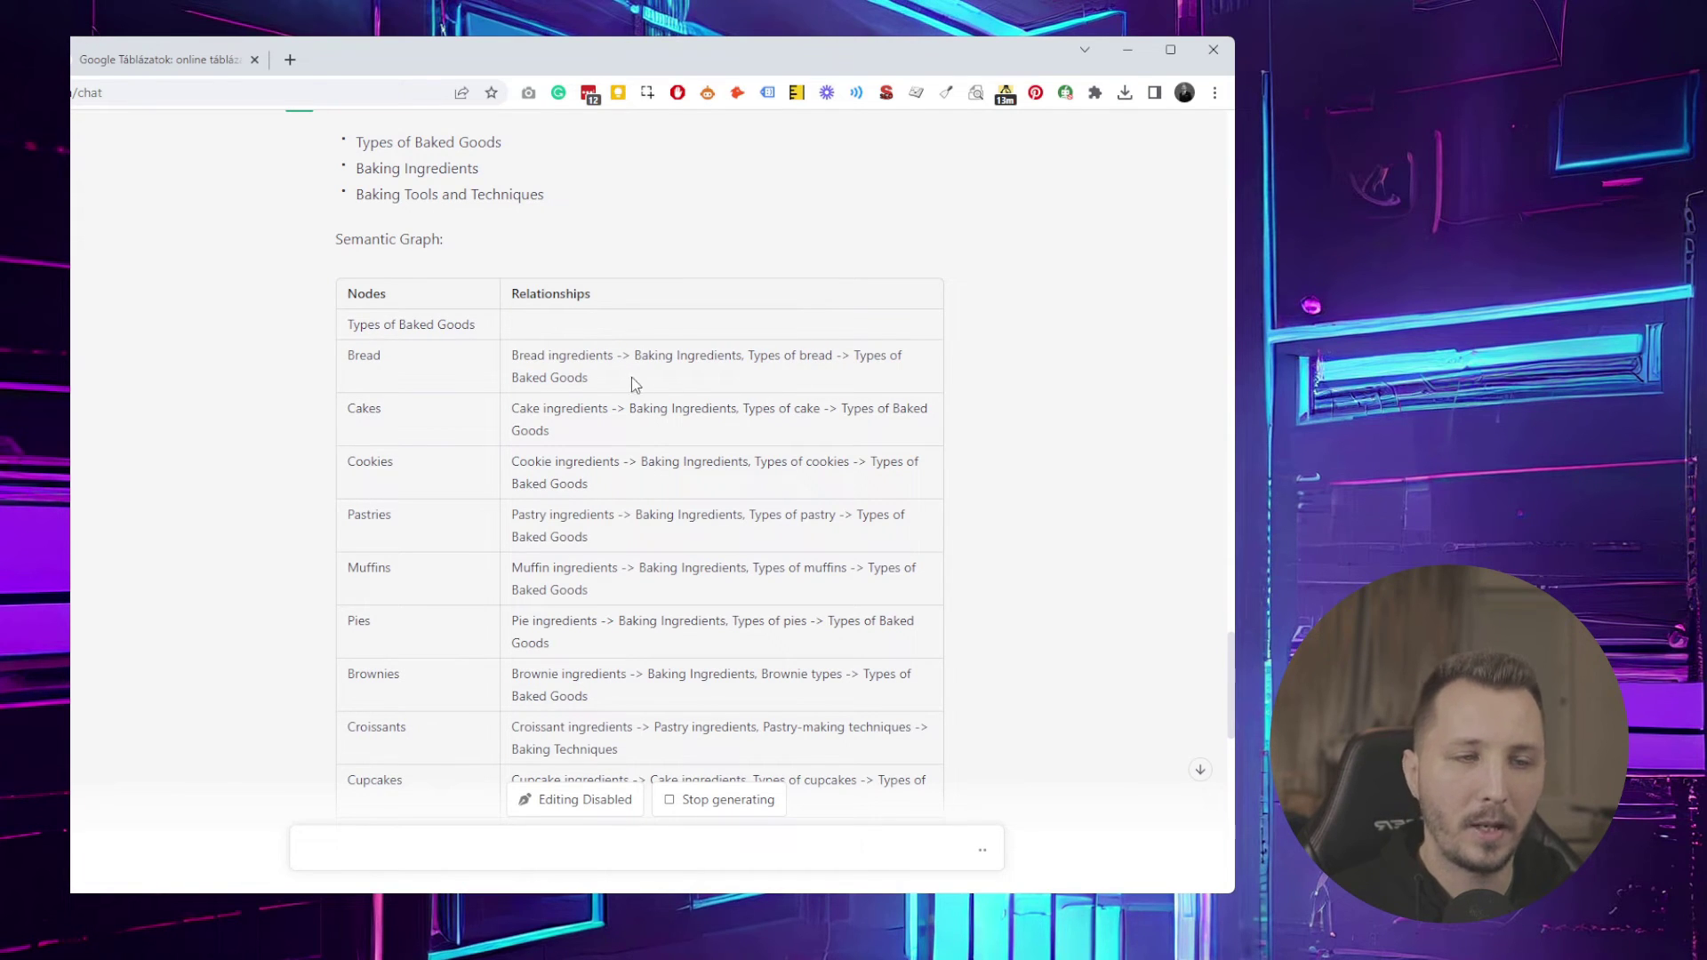
{"action": "left_click_drag", "start_coordinate": [628, 376], "coordinate": [855, 349]}
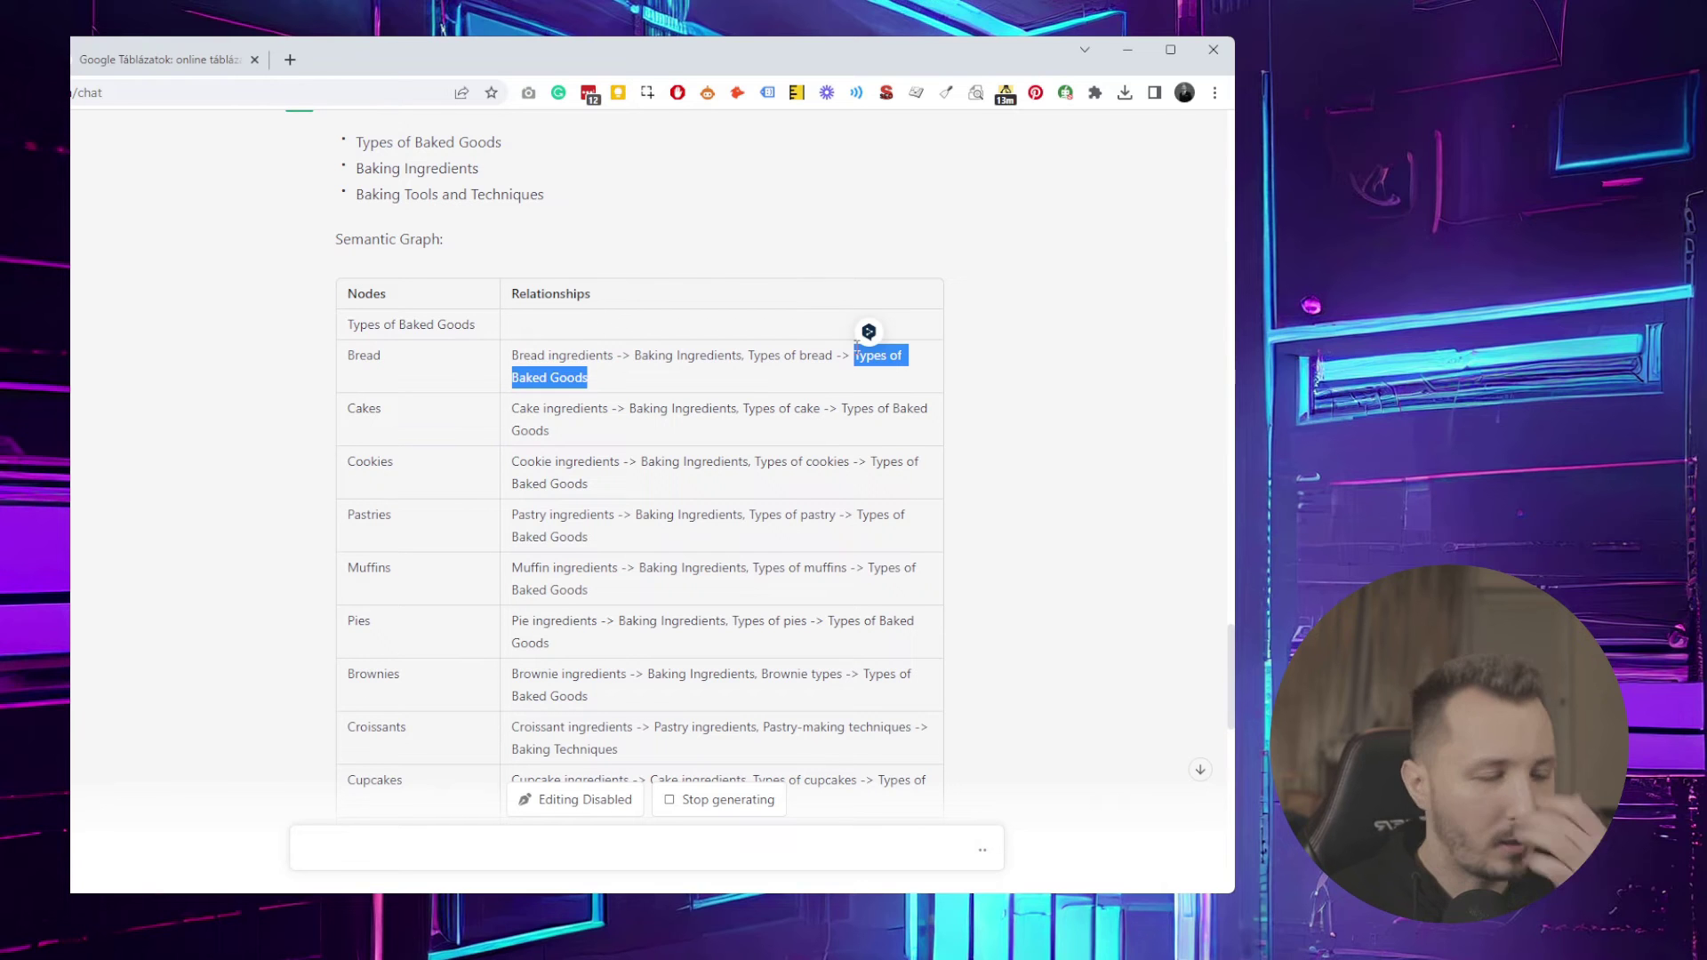
{"action": "scroll", "coordinate": [775, 452], "scroll_direction": "down", "scroll_amount": 5}
{"action": "scroll", "coordinate": [775, 453], "scroll_direction": "down", "scroll_amount": 9}
{"action": "scroll", "coordinate": [636, 602], "scroll_direction": "up", "scroll_amount": 11}
{"action": "scroll", "coordinate": [680, 556], "scroll_direction": "up", "scroll_amount": 2}
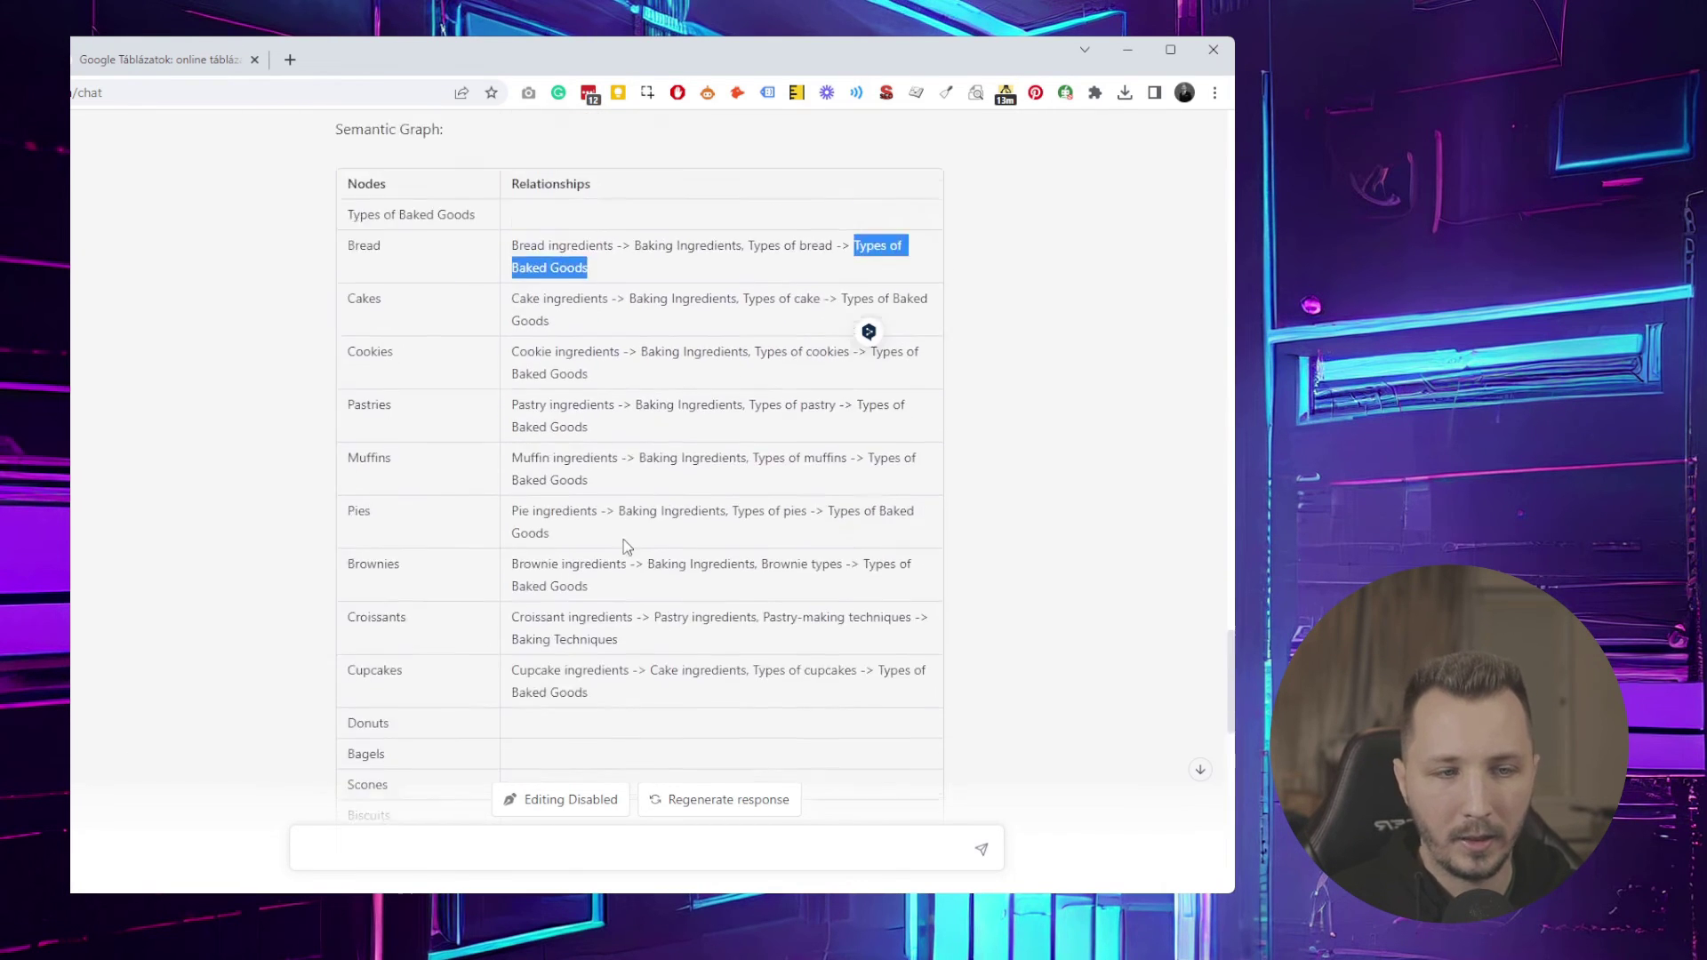
{"action": "scroll", "coordinate": [702, 553], "scroll_direction": "up", "scroll_amount": 3}
{"action": "scroll", "coordinate": [703, 553], "scroll_direction": "up", "scroll_amount": 1}
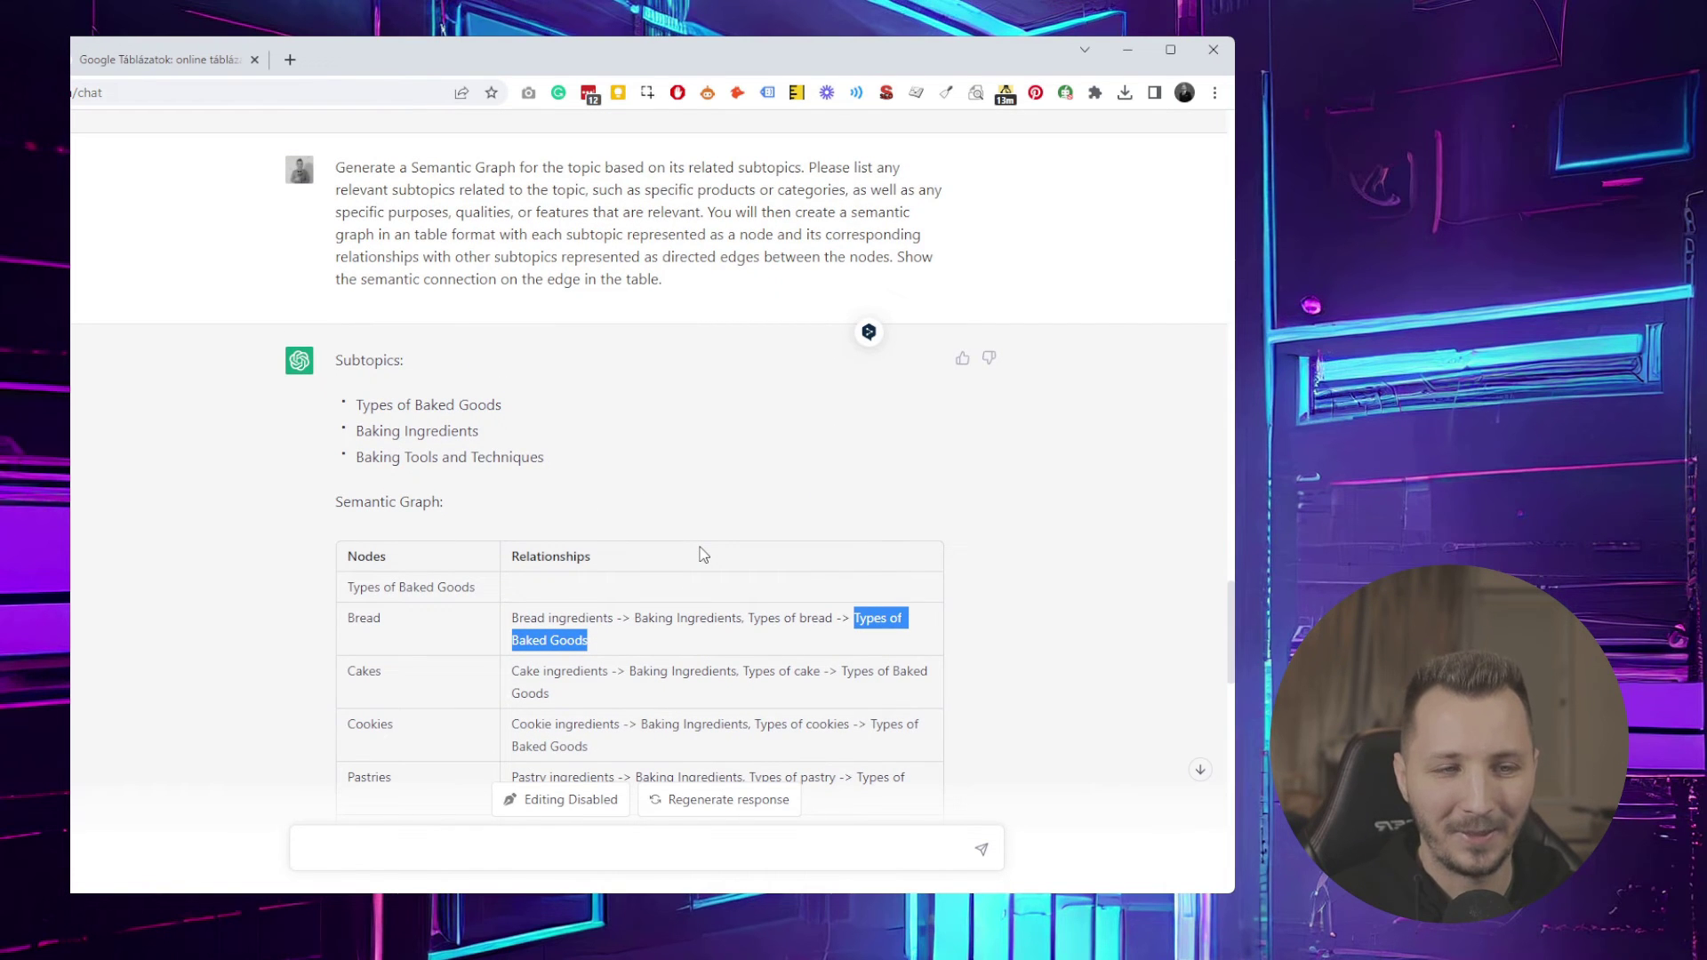
{"action": "scroll", "coordinate": [700, 553], "scroll_direction": "down", "scroll_amount": 20}
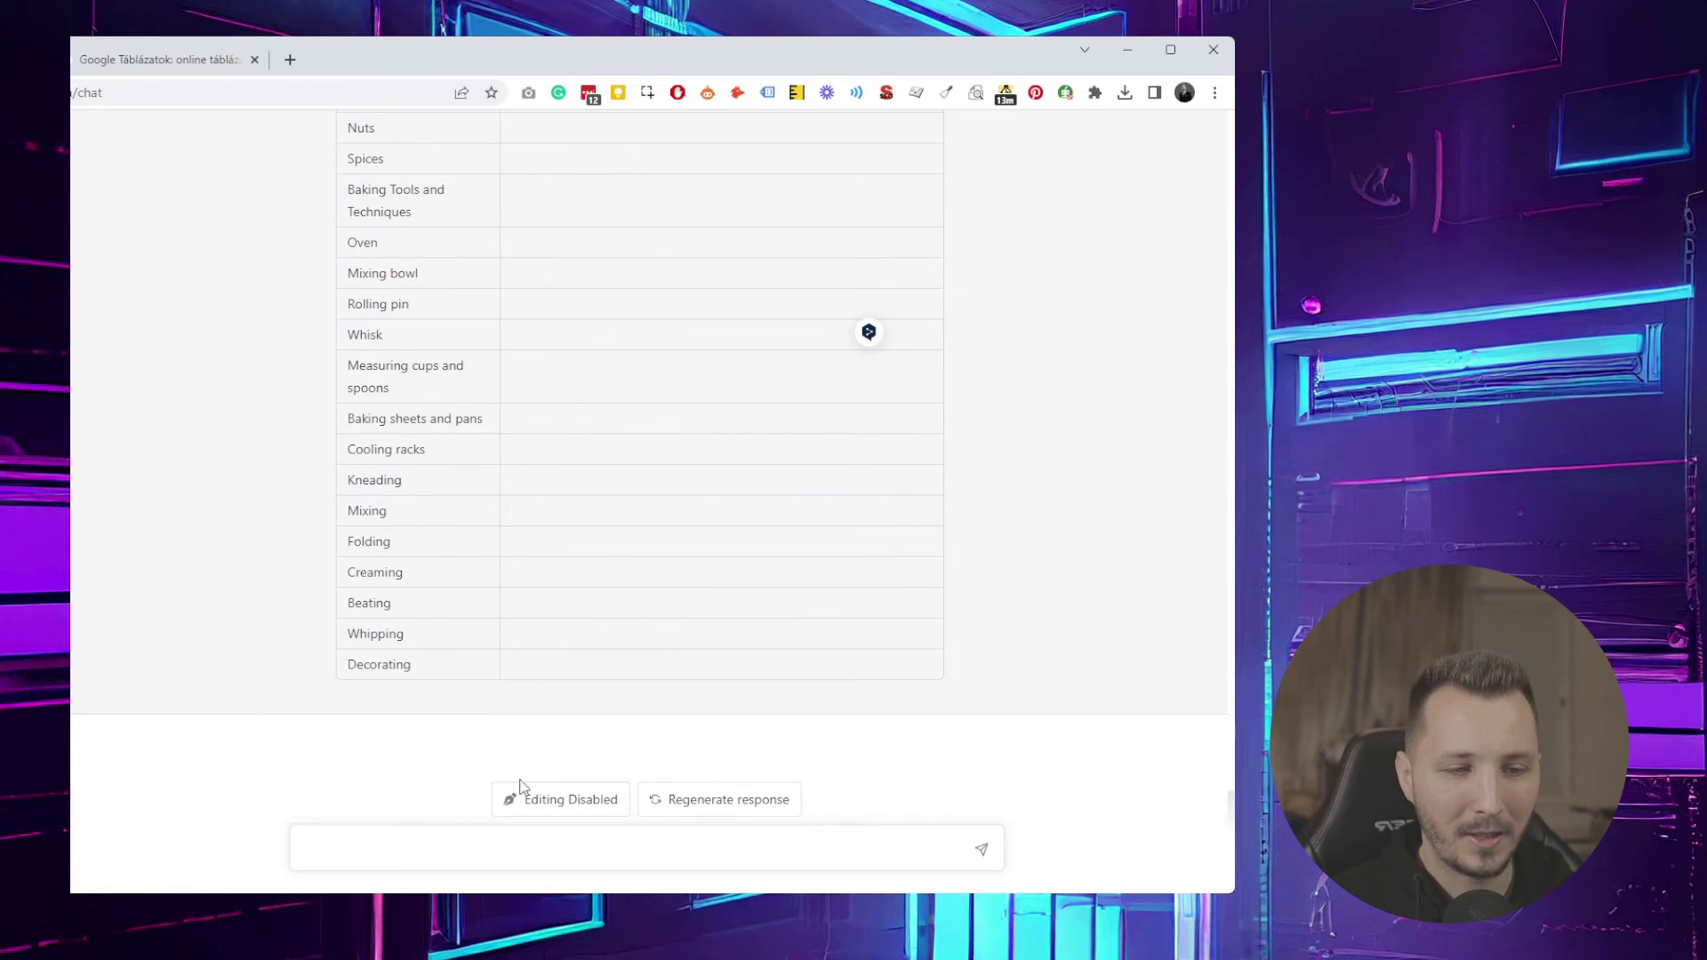
{"action": "scroll", "coordinate": [758, 643], "scroll_direction": "up", "scroll_amount": 20}
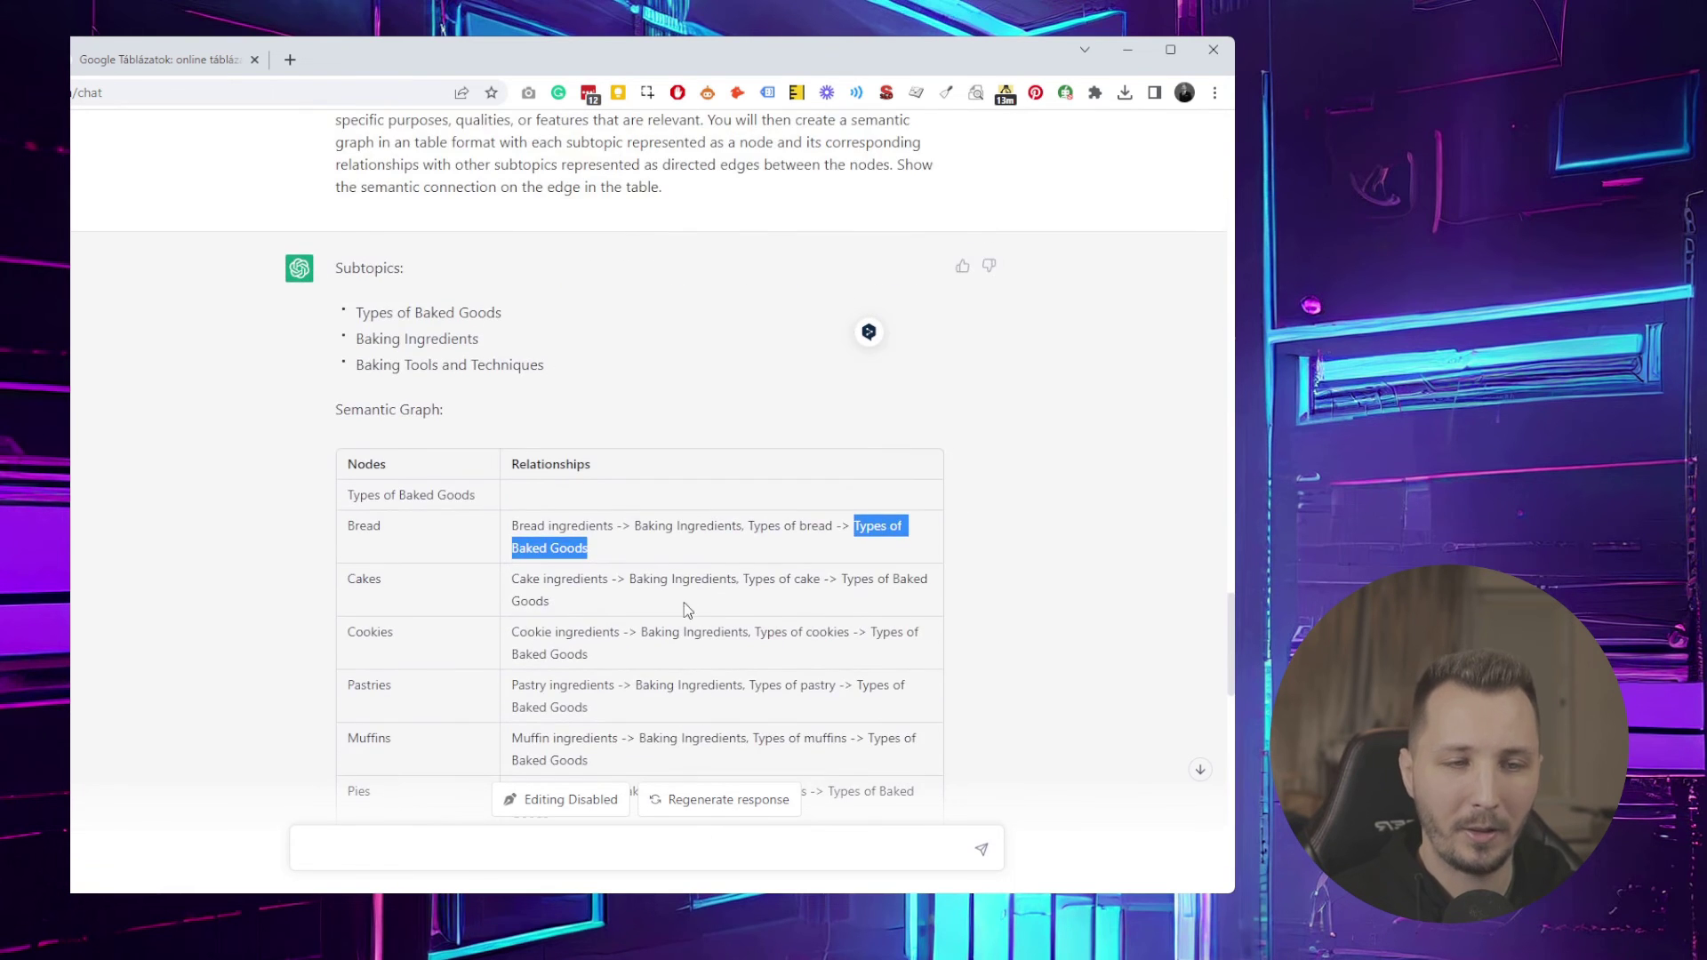
{"action": "scroll", "coordinate": [685, 596], "scroll_direction": "up", "scroll_amount": 4}
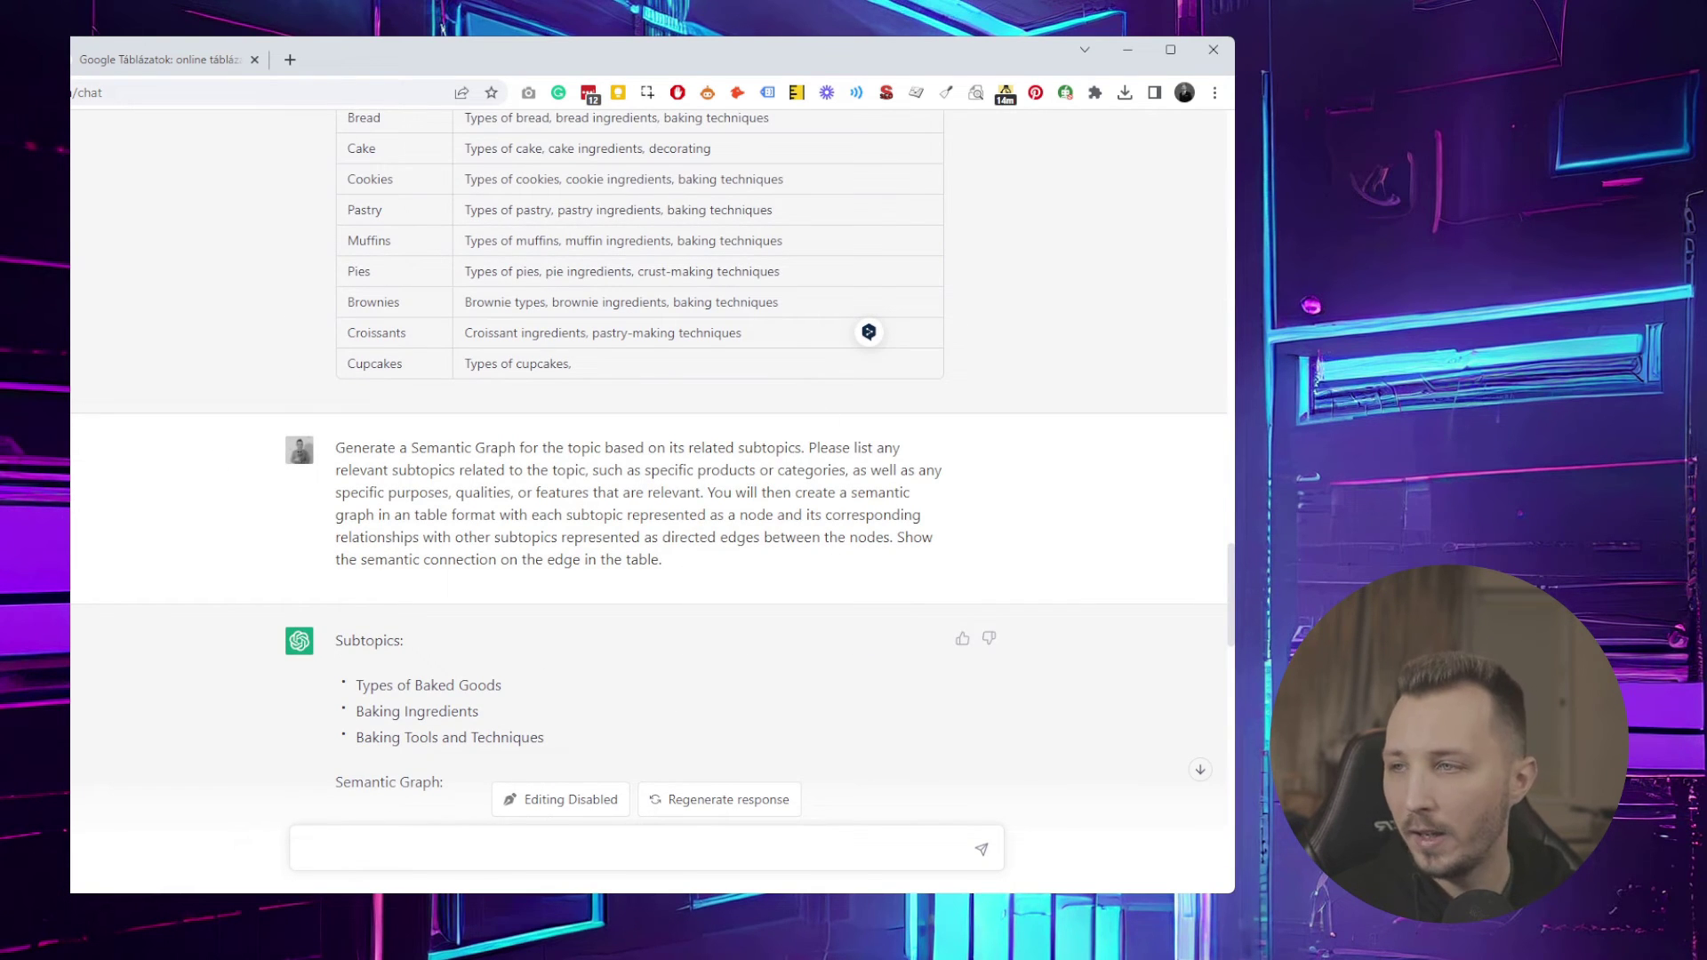
{"action": "scroll", "coordinate": [658, 534], "scroll_direction": "down", "scroll_amount": 5}
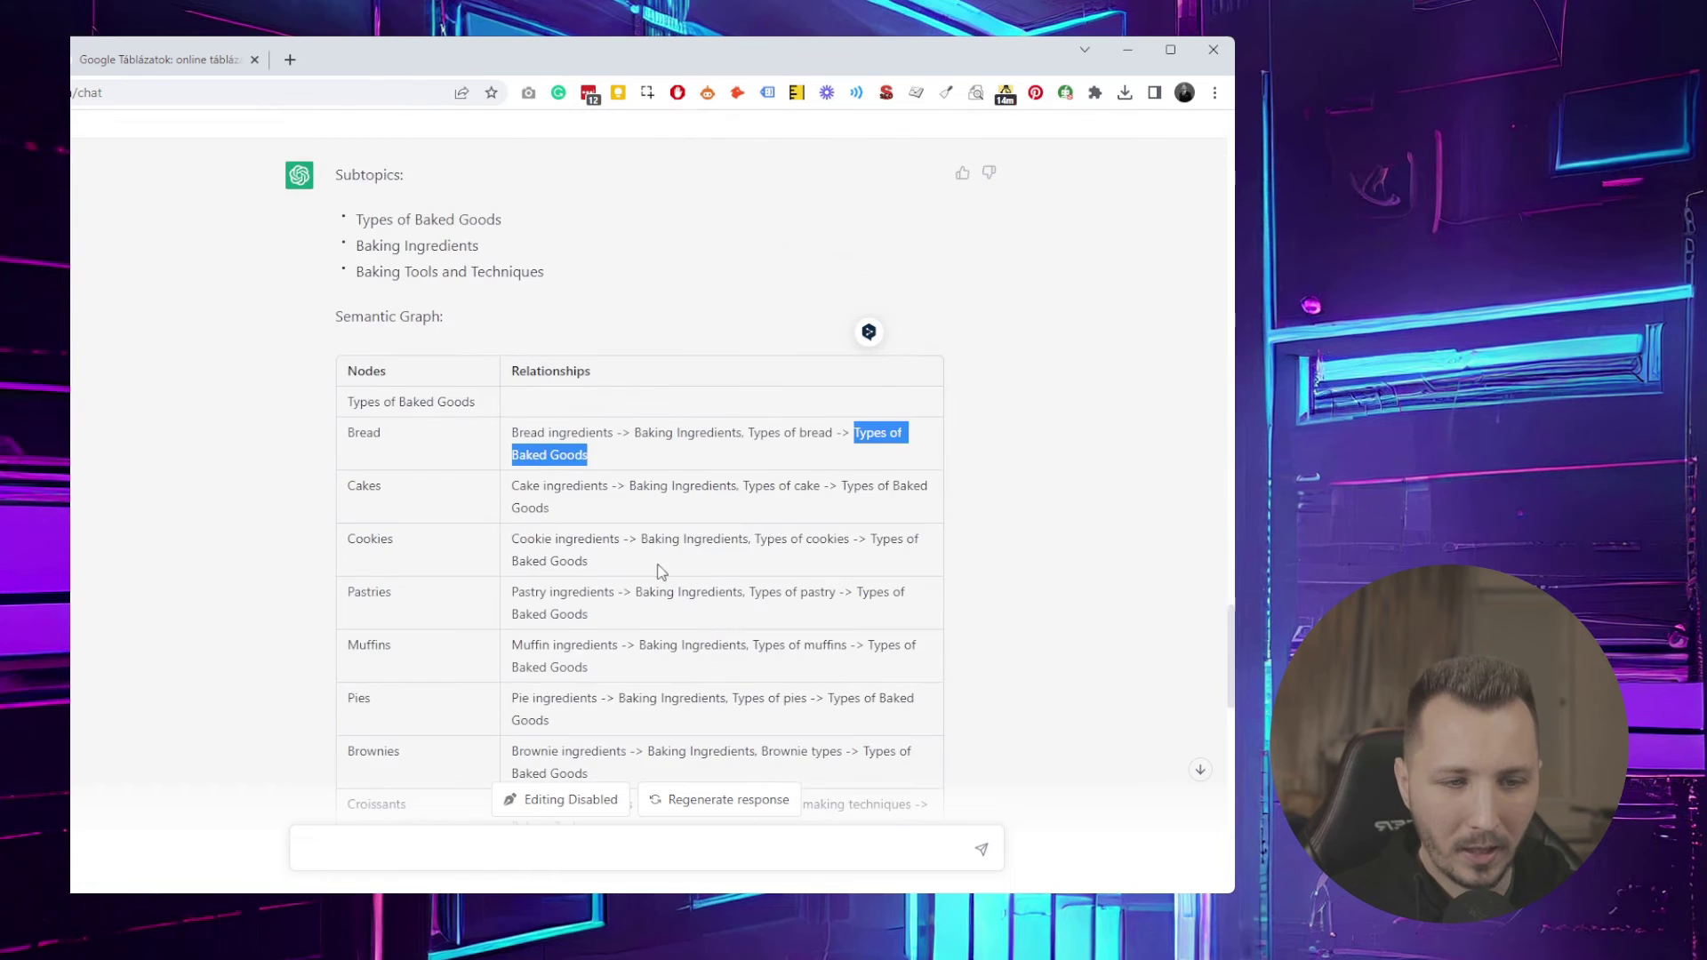
{"action": "scroll", "coordinate": [639, 588], "scroll_direction": "down", "scroll_amount": 10}
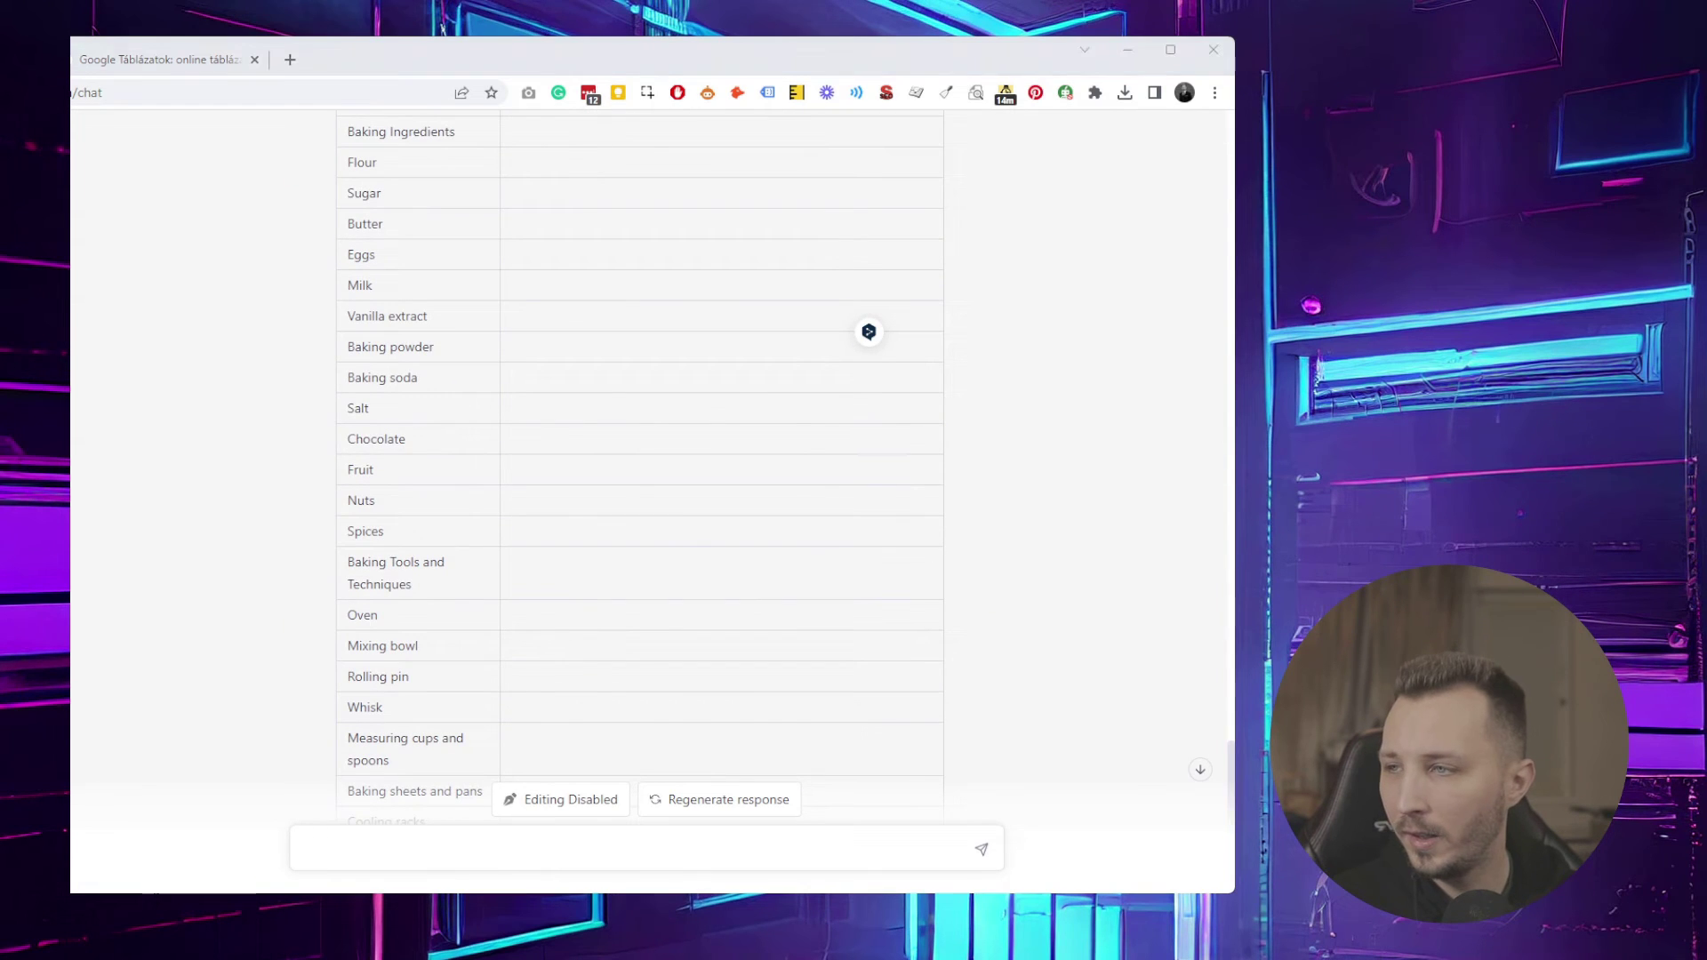
{"action": "type", "text": "Create a python code that will help me visualize the topical map in an interactive mindmap using networkx as nx in Python.  Before you create the network diagram, visualize it in your mind and only then create the diagram. Create the python code in batches, to make sure you are not cutting off. If you fail to finish the python script in one message because of your output limitations, you will ask the question \"Limit reached. Can I continue in the next message?\" and you will continue from where you left off"}
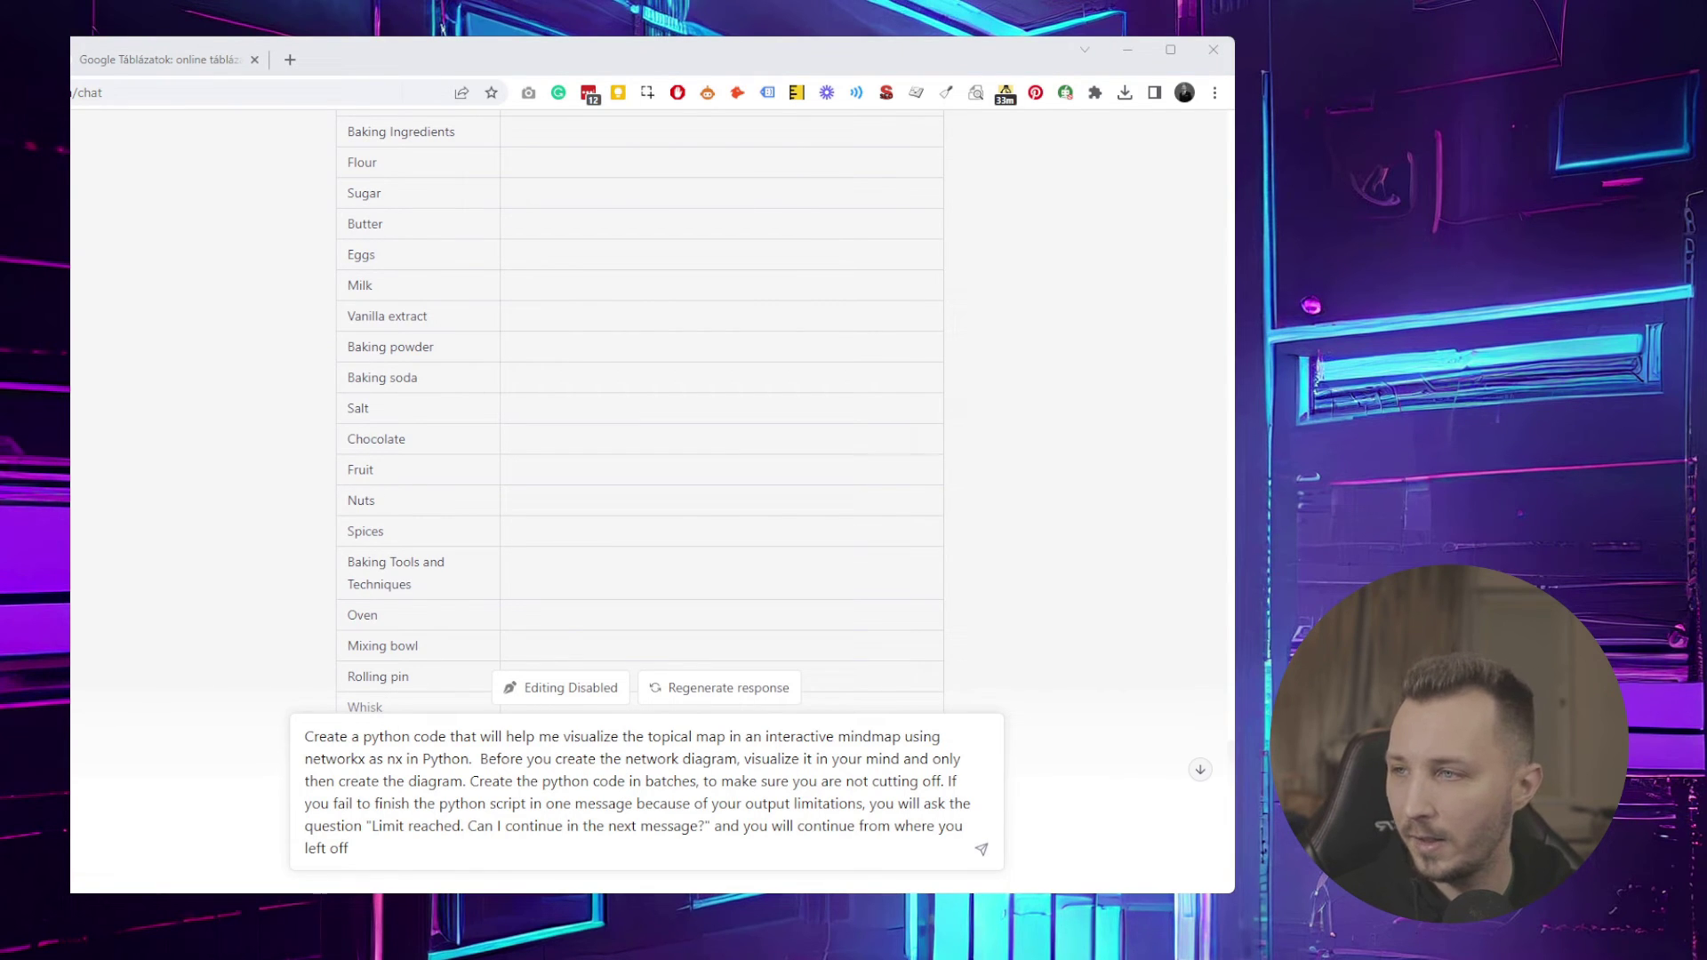
{"action": "left_click", "coordinate": [391, 876]}
{"action": "key", "text": "ctrl+a"}
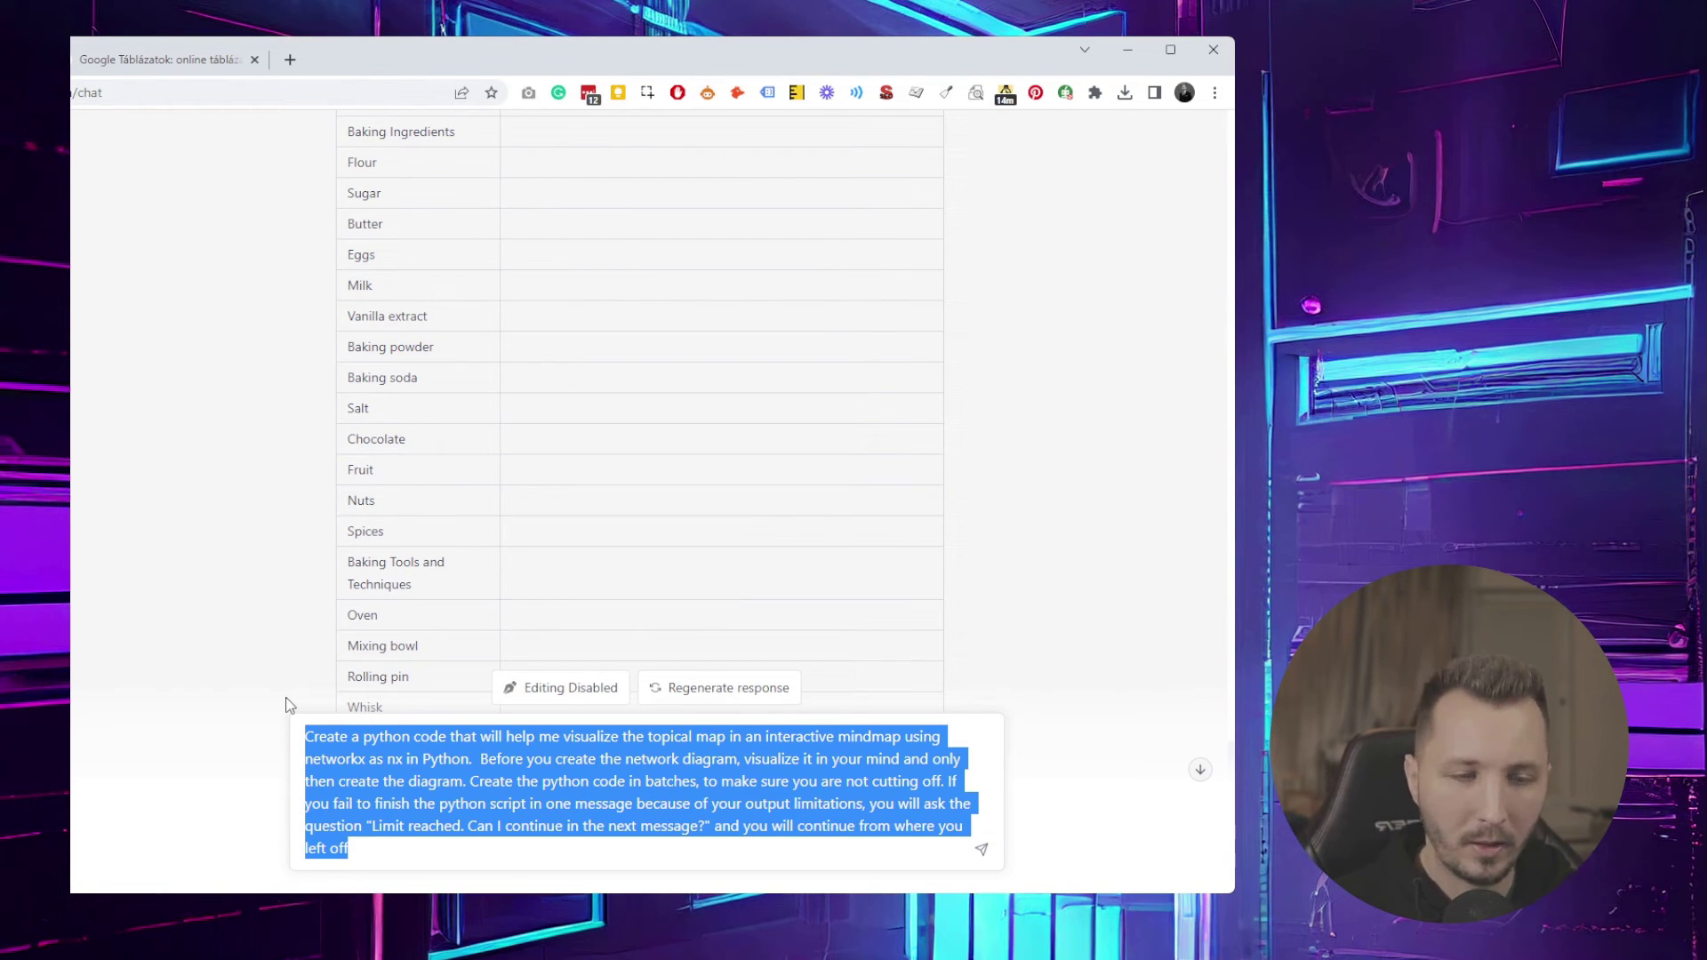
{"action": "type", "text": "Visualize that topical map in a [Tree Diagram, Mind Map, Table, Bar Graph, Pie Chart, Network Diagram, Flowchart:] diagram. Before you create the network diagram, visualize it in your mind and only then create the diagram."}
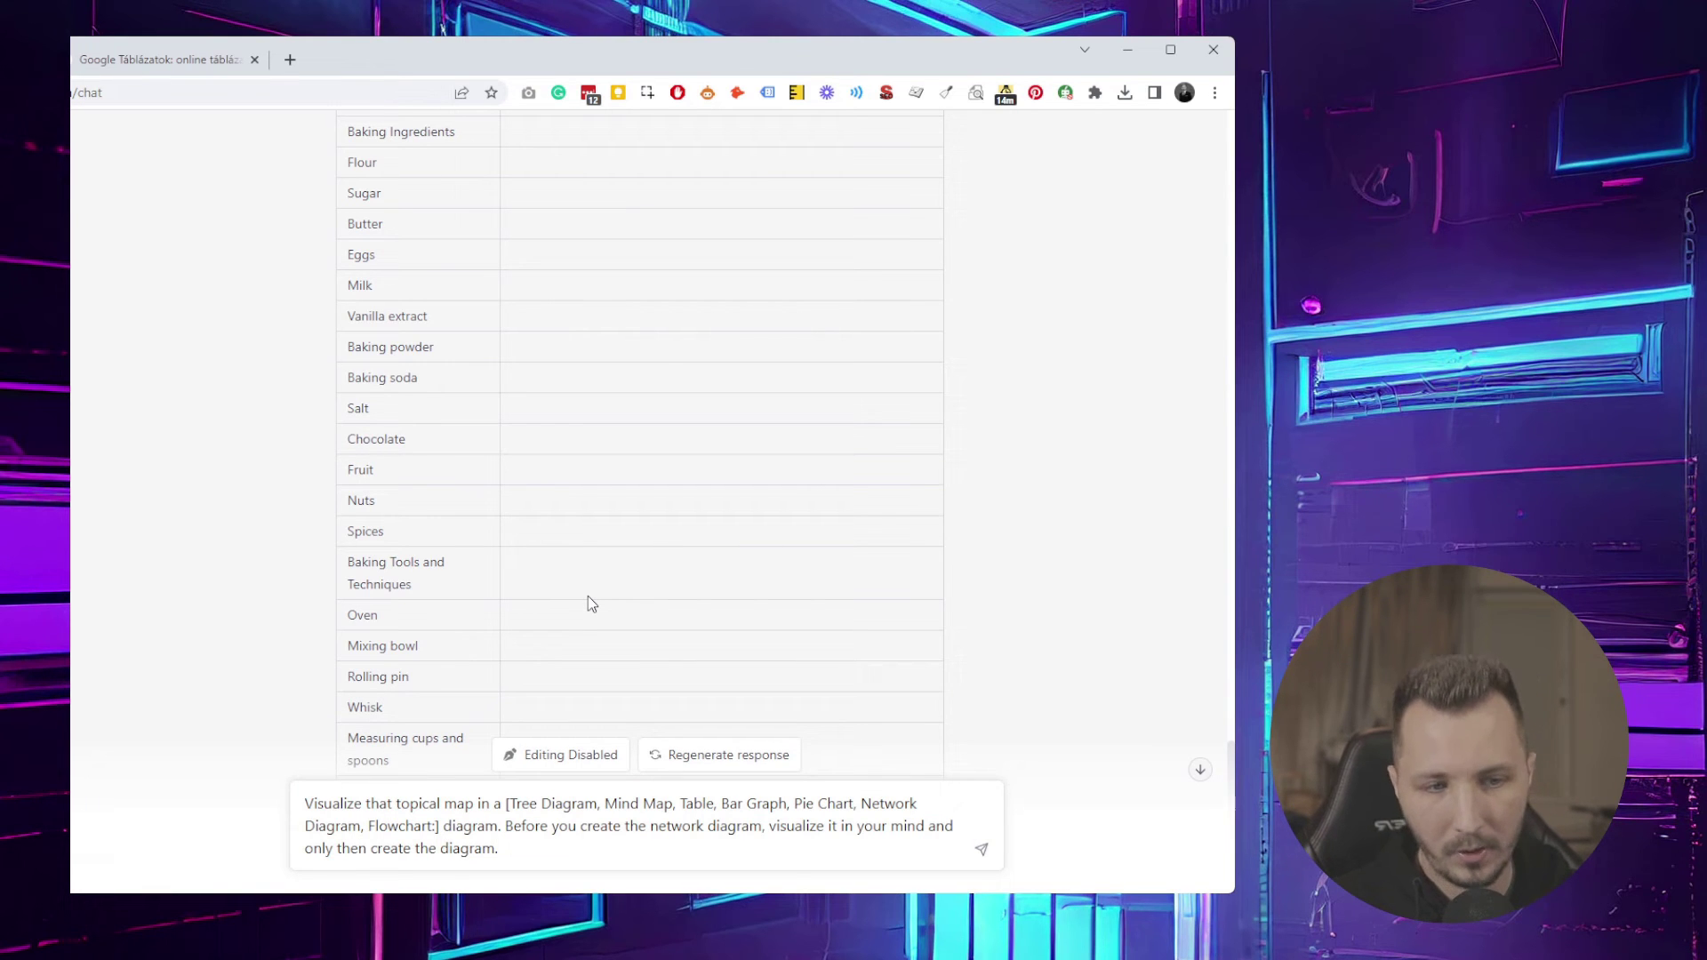
{"action": "scroll", "coordinate": [592, 587], "scroll_direction": "up", "scroll_amount": 10}
{"action": "scroll", "coordinate": [595, 578], "scroll_direction": "up", "scroll_amount": 4}
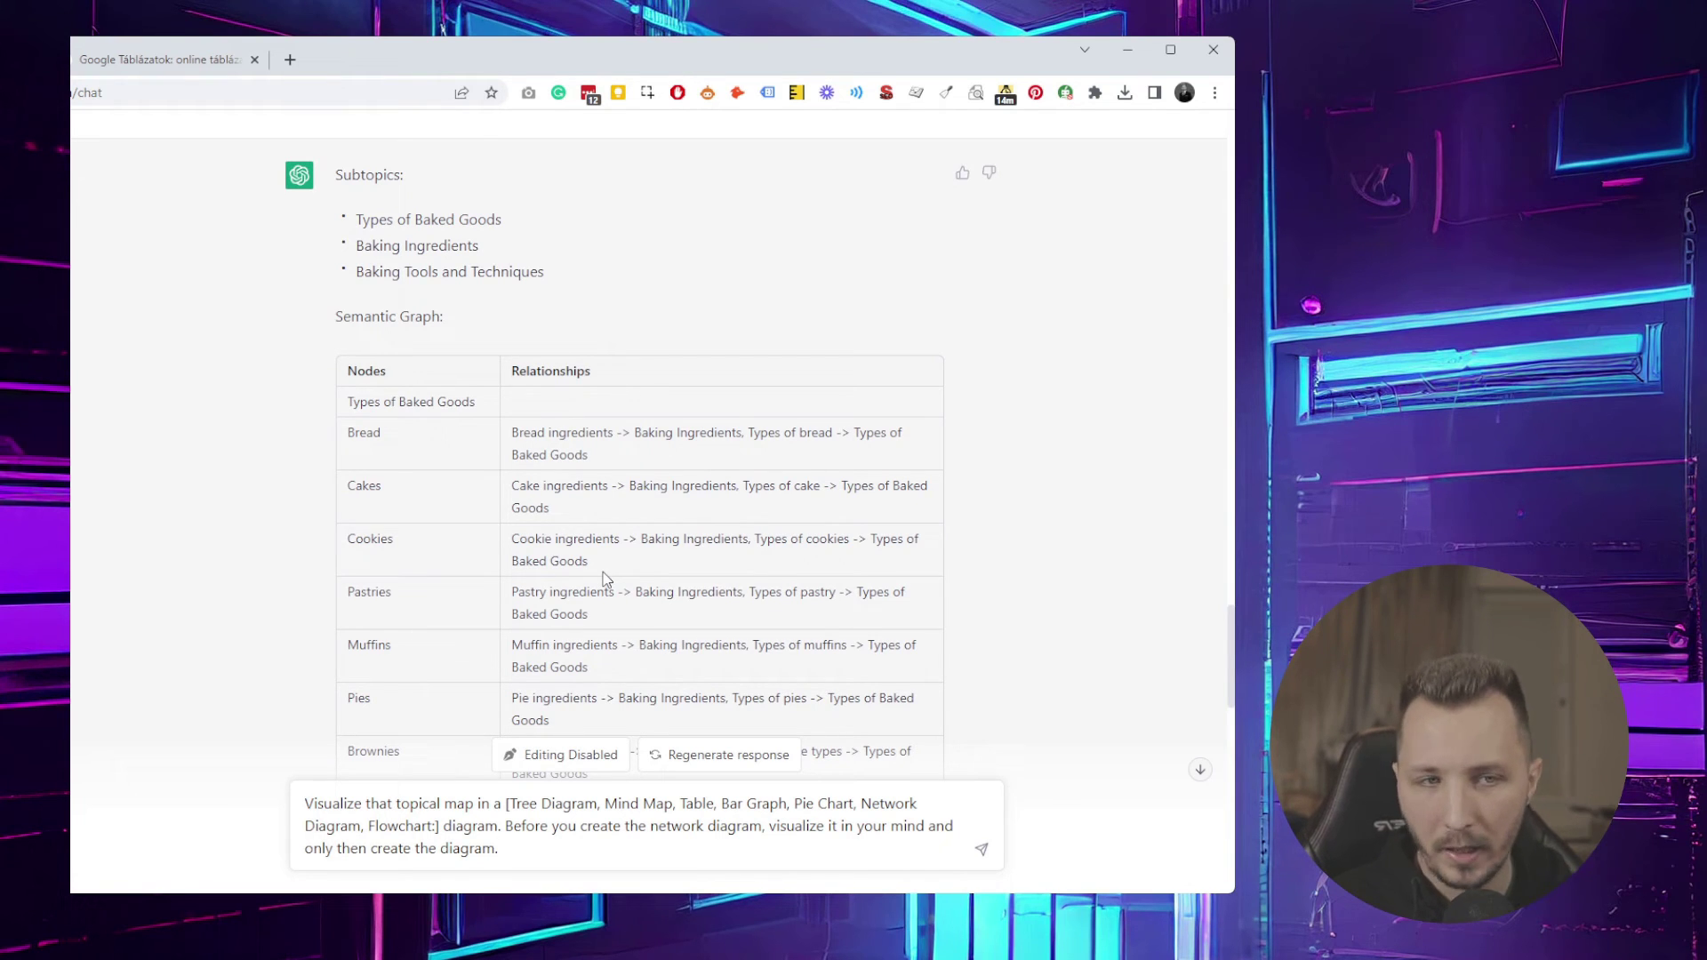
{"action": "scroll", "coordinate": [605, 579], "scroll_direction": "up", "scroll_amount": 8}
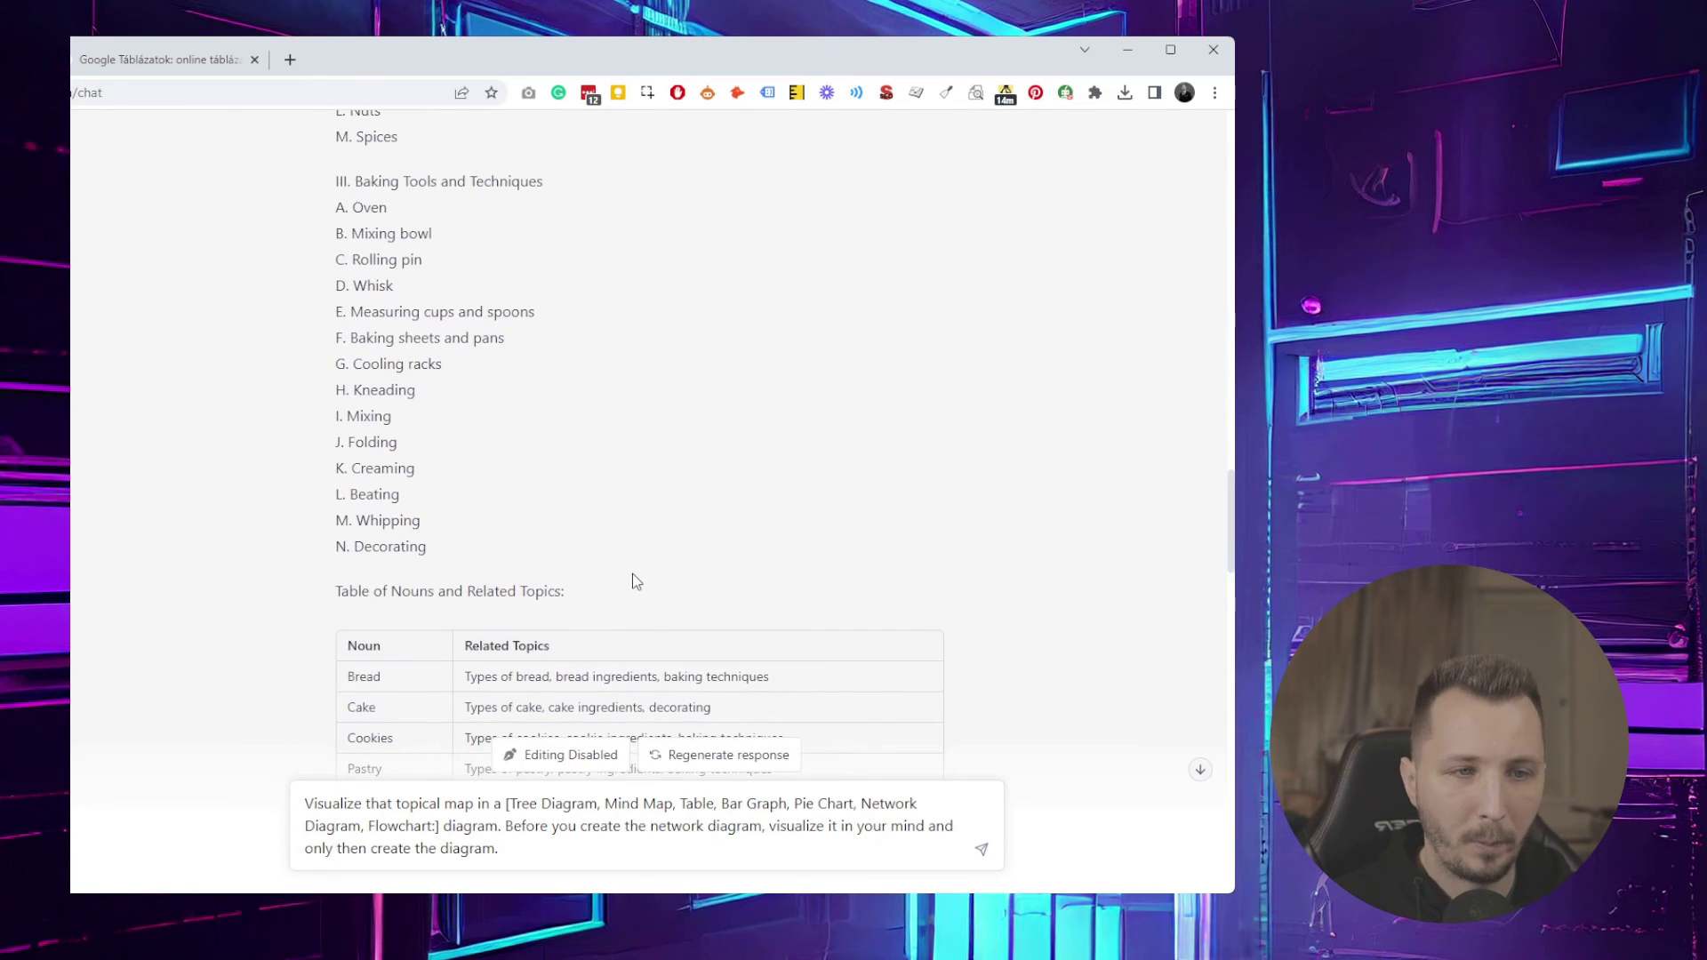
{"action": "scroll", "coordinate": [632, 573], "scroll_direction": "down", "scroll_amount": 15}
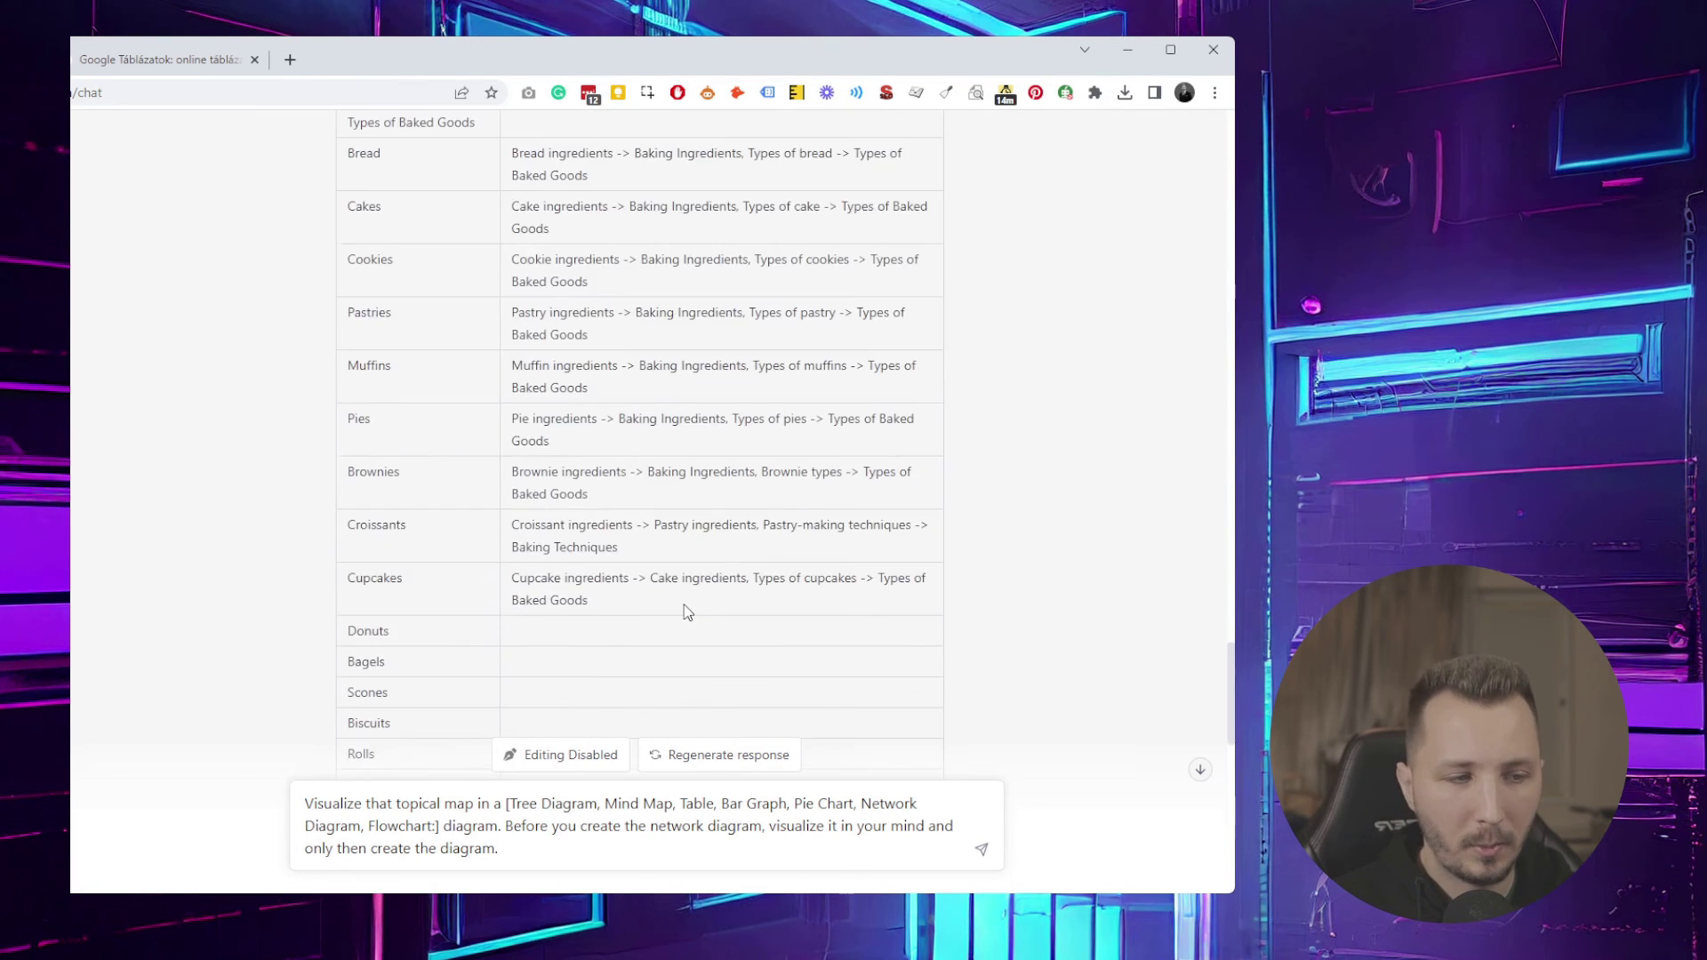
{"action": "scroll", "coordinate": [545, 836], "scroll_direction": "down", "scroll_amount": 2}
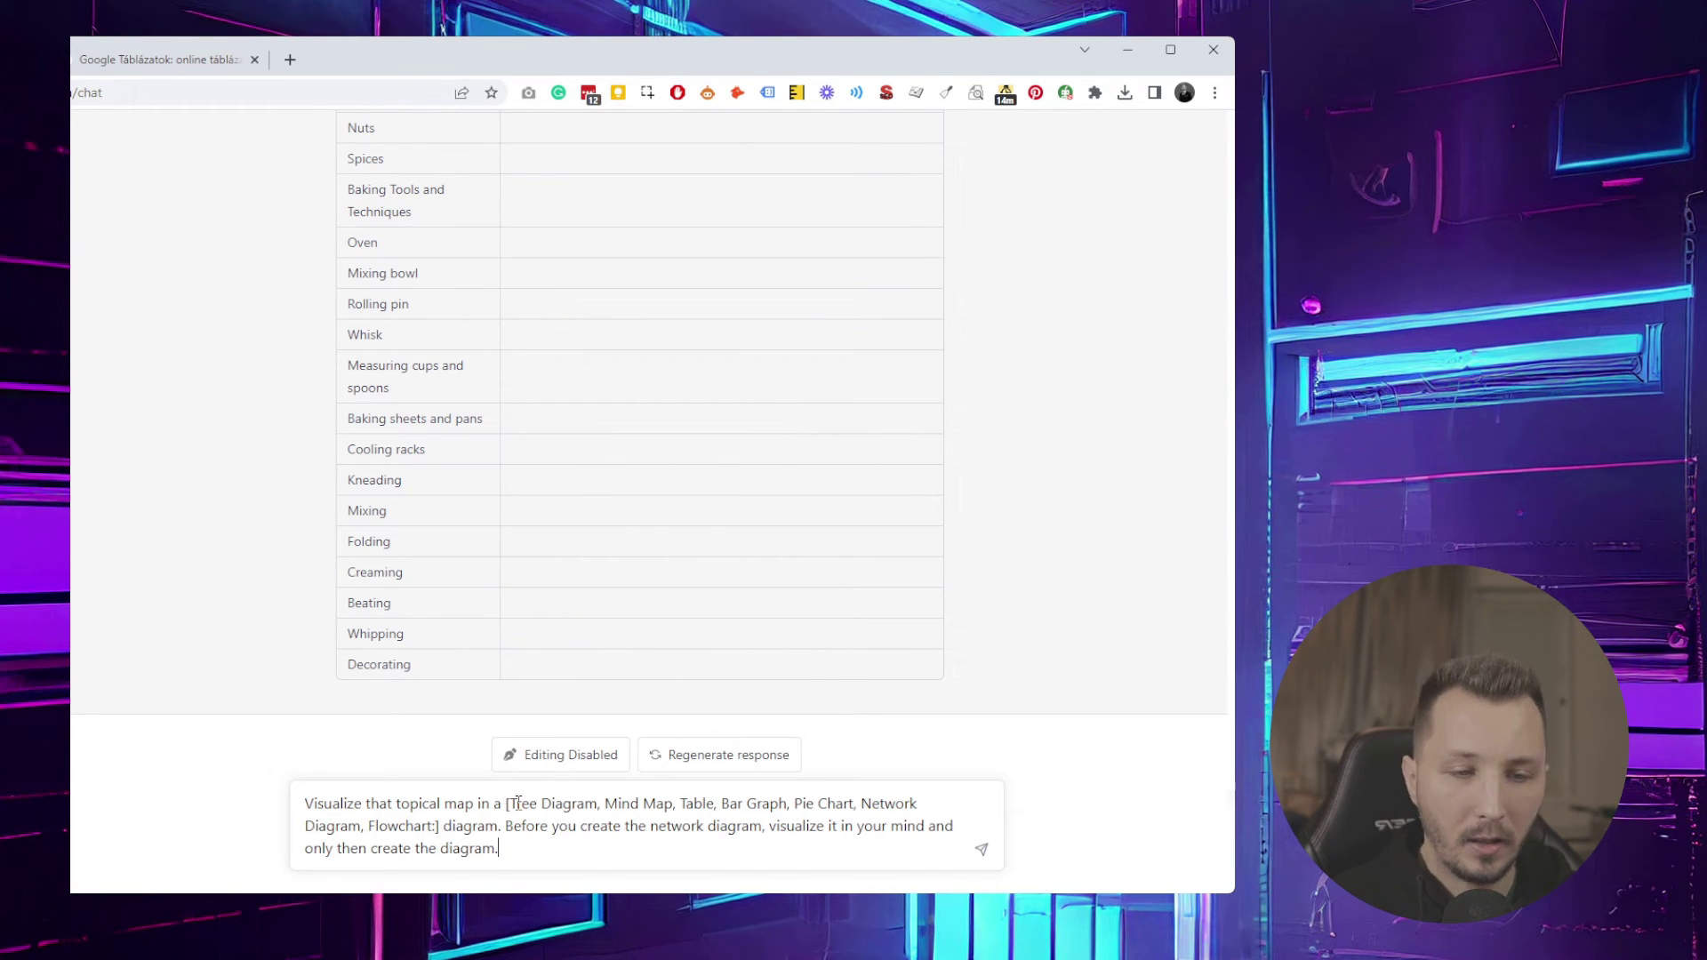
Replace the bracketed diagram-type list with 'ASCII Mind Map'
{"action": "left_click_drag", "start_coordinate": [506, 805], "coordinate": [498, 818]}
{"action": "type", "text": "Mind Map. Before you creat"}
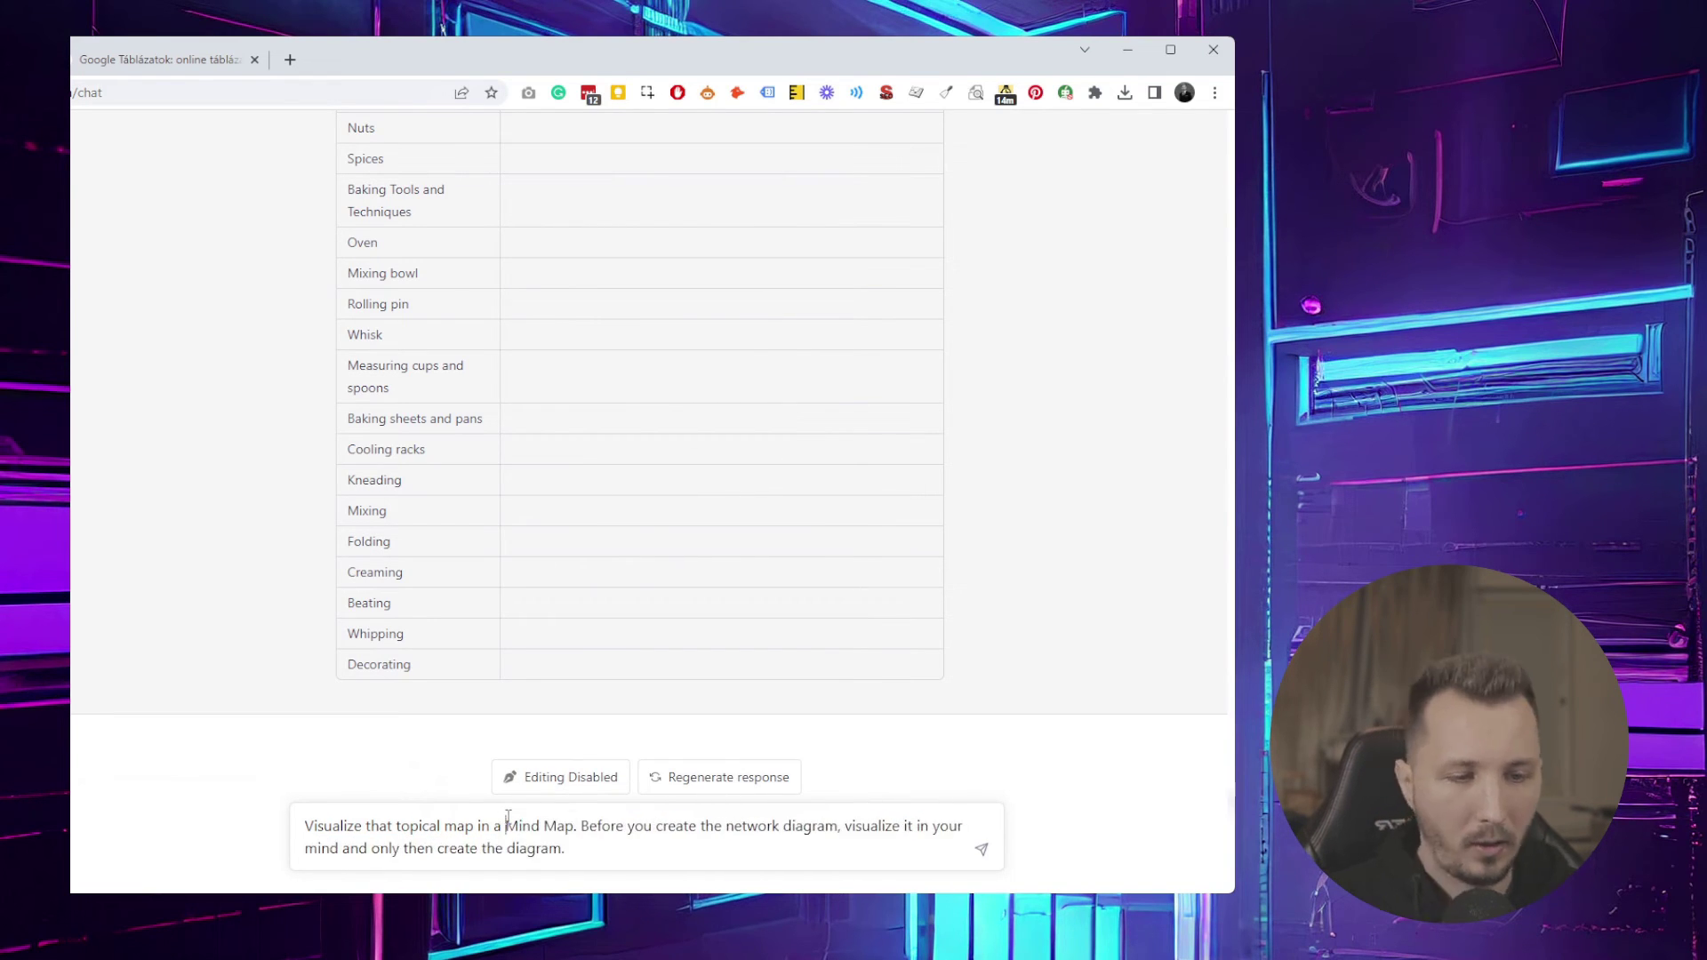
{"action": "left_click", "coordinate": [516, 825]}
{"action": "type", "text": "ASCII"}
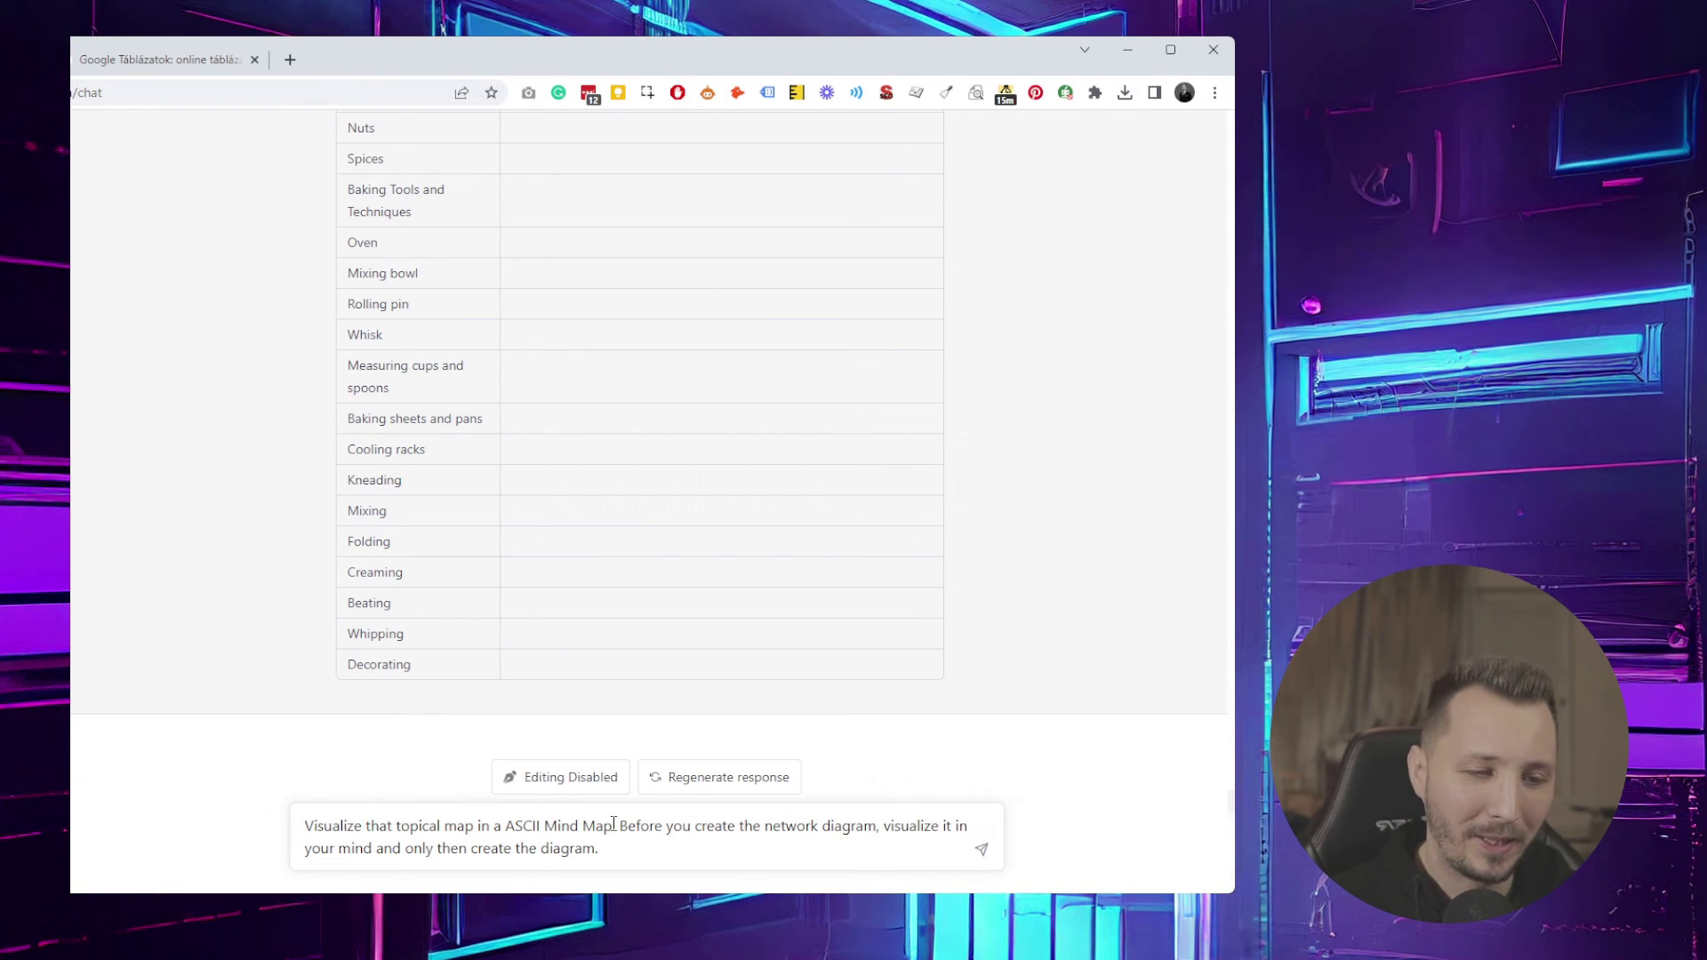
Check the second sentence about picturing the map mentally, leaving it unchanged
{"action": "left_click", "coordinate": [622, 833]}
{"action": "left_click_drag", "start_coordinate": [621, 833], "coordinate": [675, 850]}
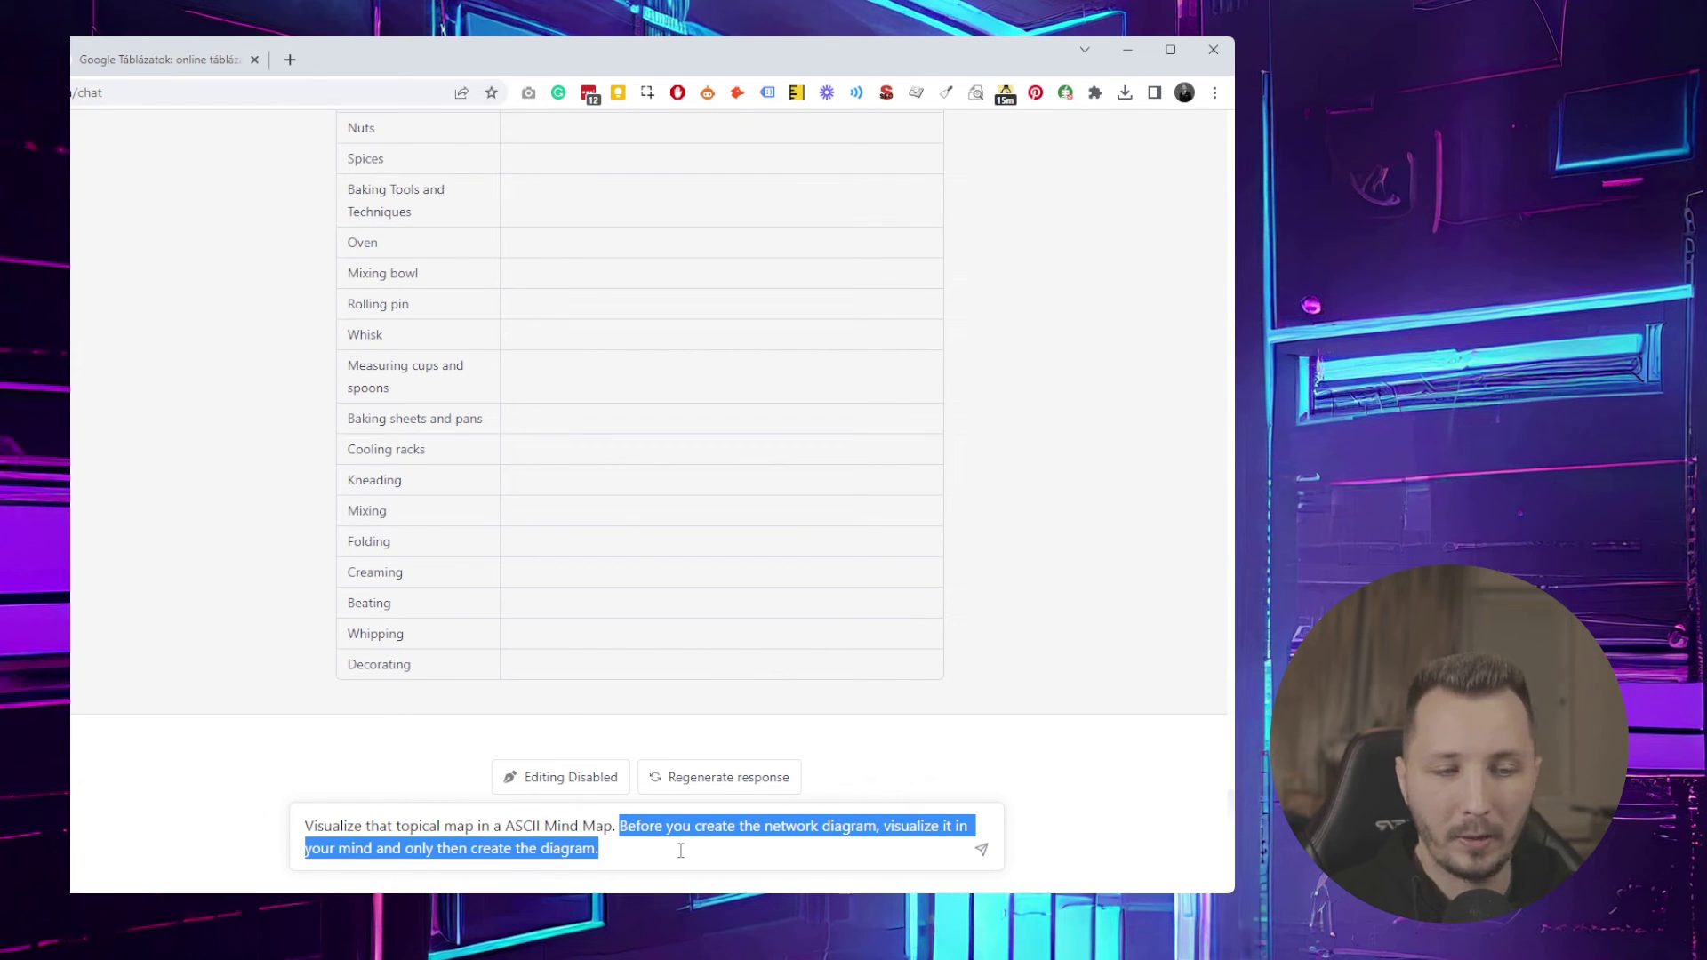
{"action": "left_click_drag", "start_coordinate": [681, 850], "coordinate": [619, 825]}
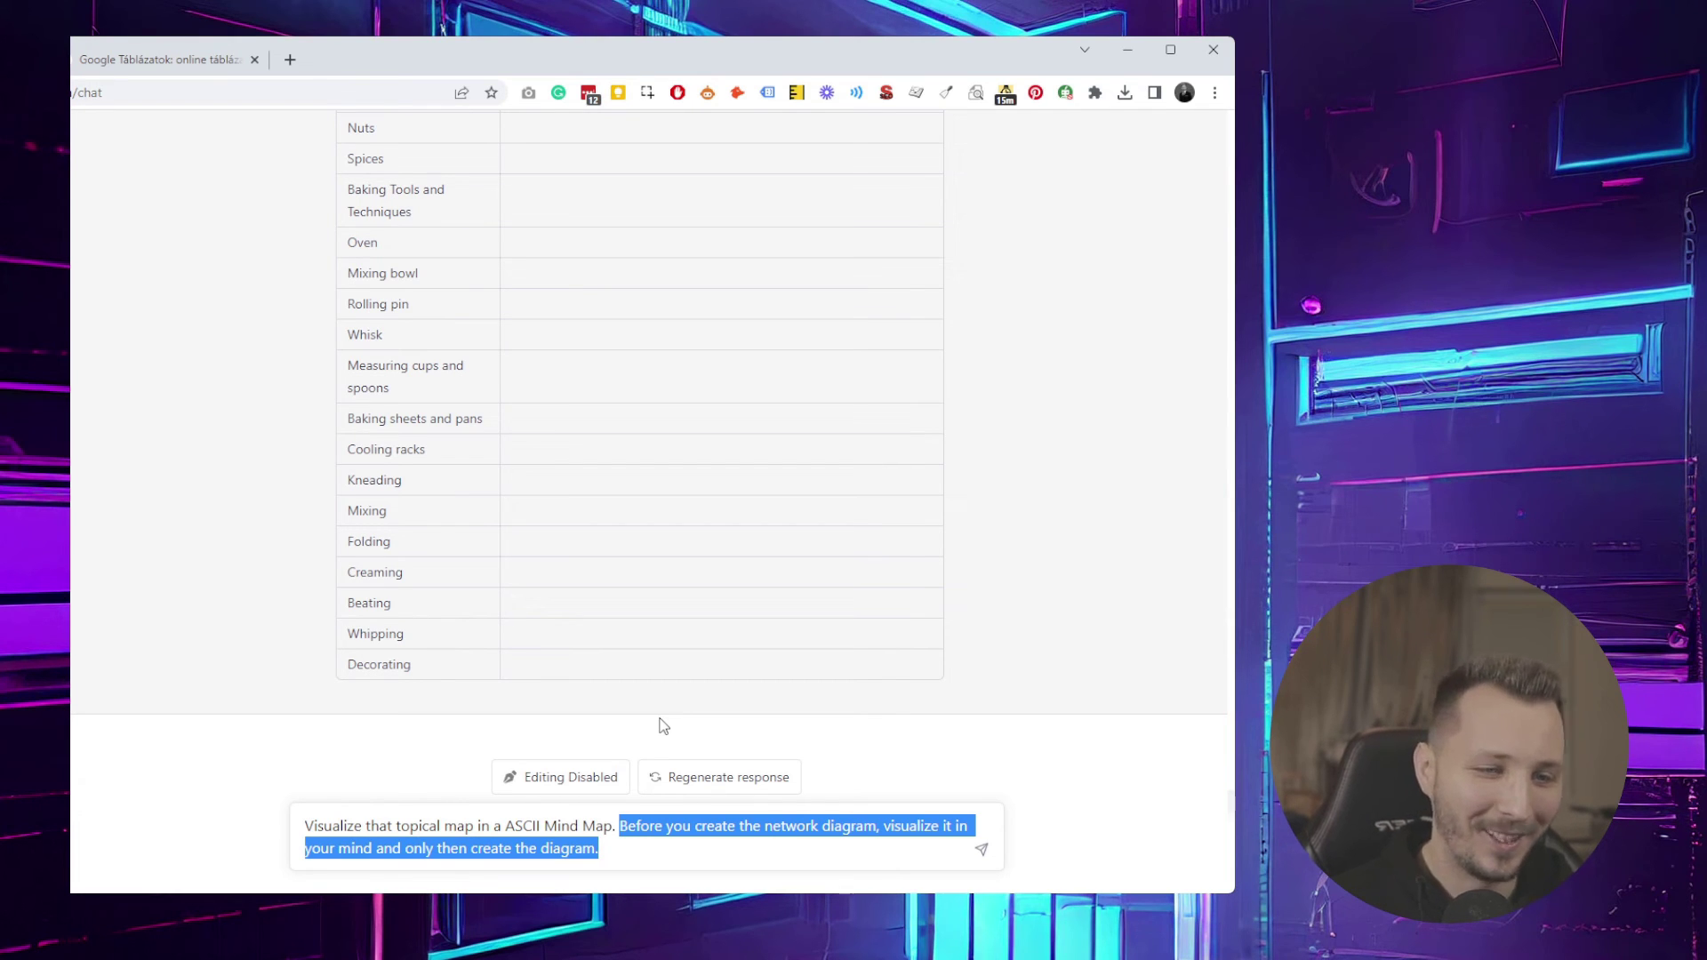
{"action": "left_click", "coordinate": [652, 845]}
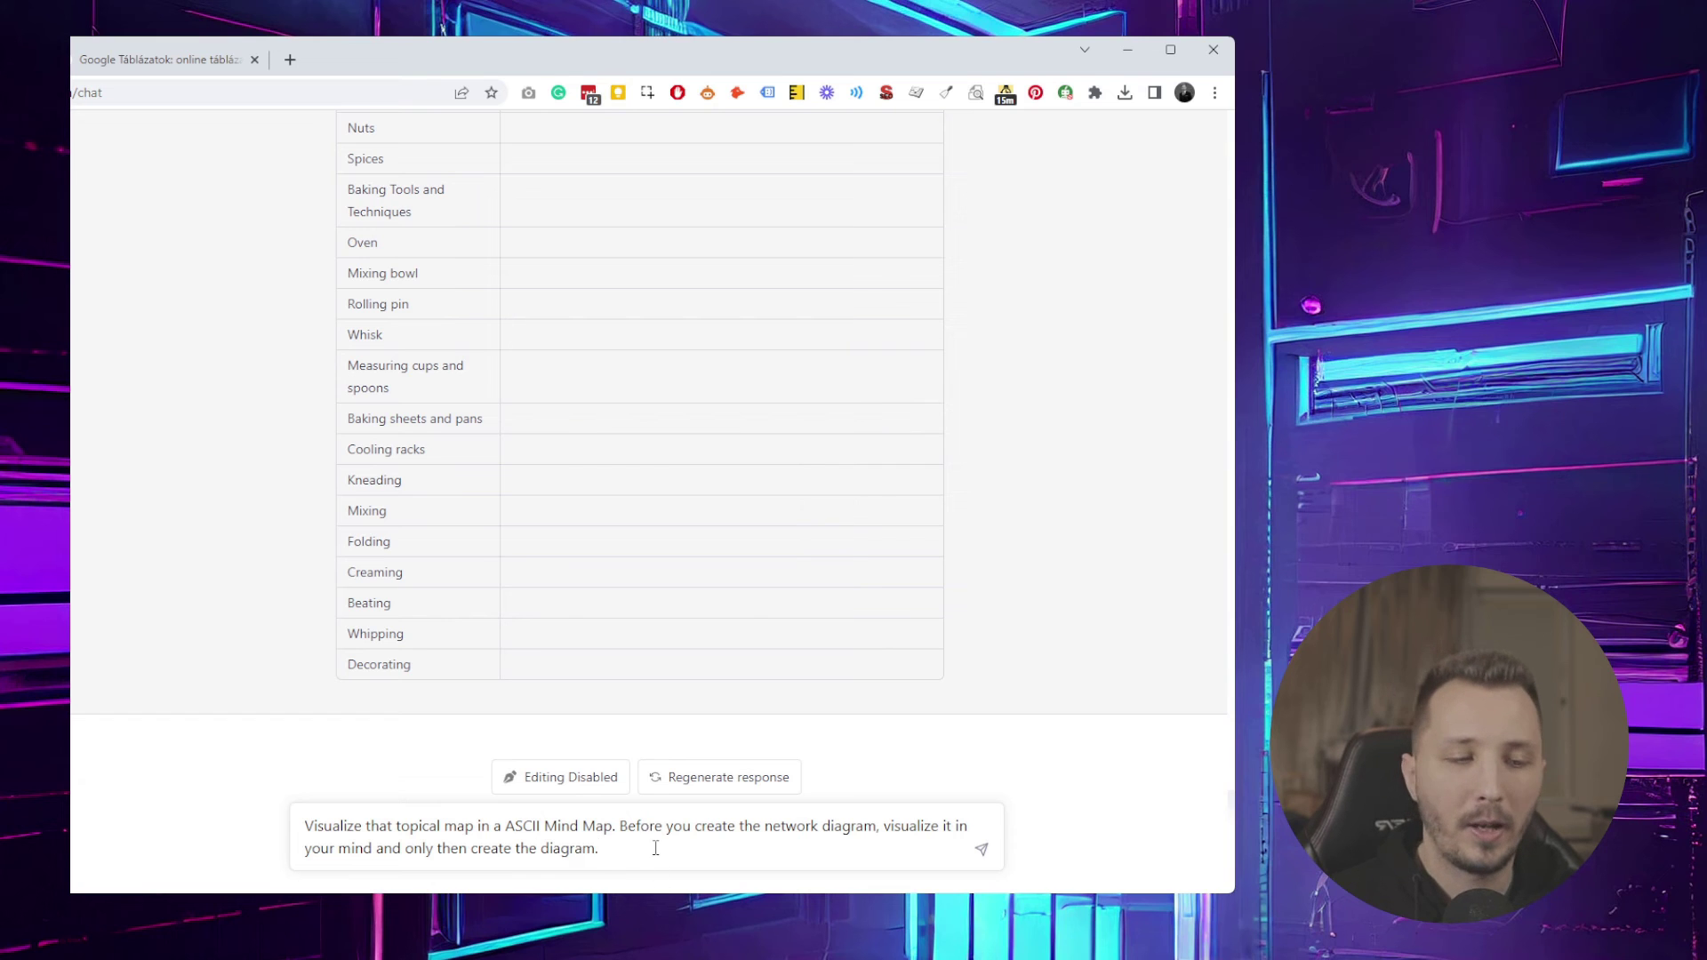
Send the ASCII Mind Map request and inspect the Baking diagram down to Croissant Ingredients
{"action": "key", "text": "Return"}
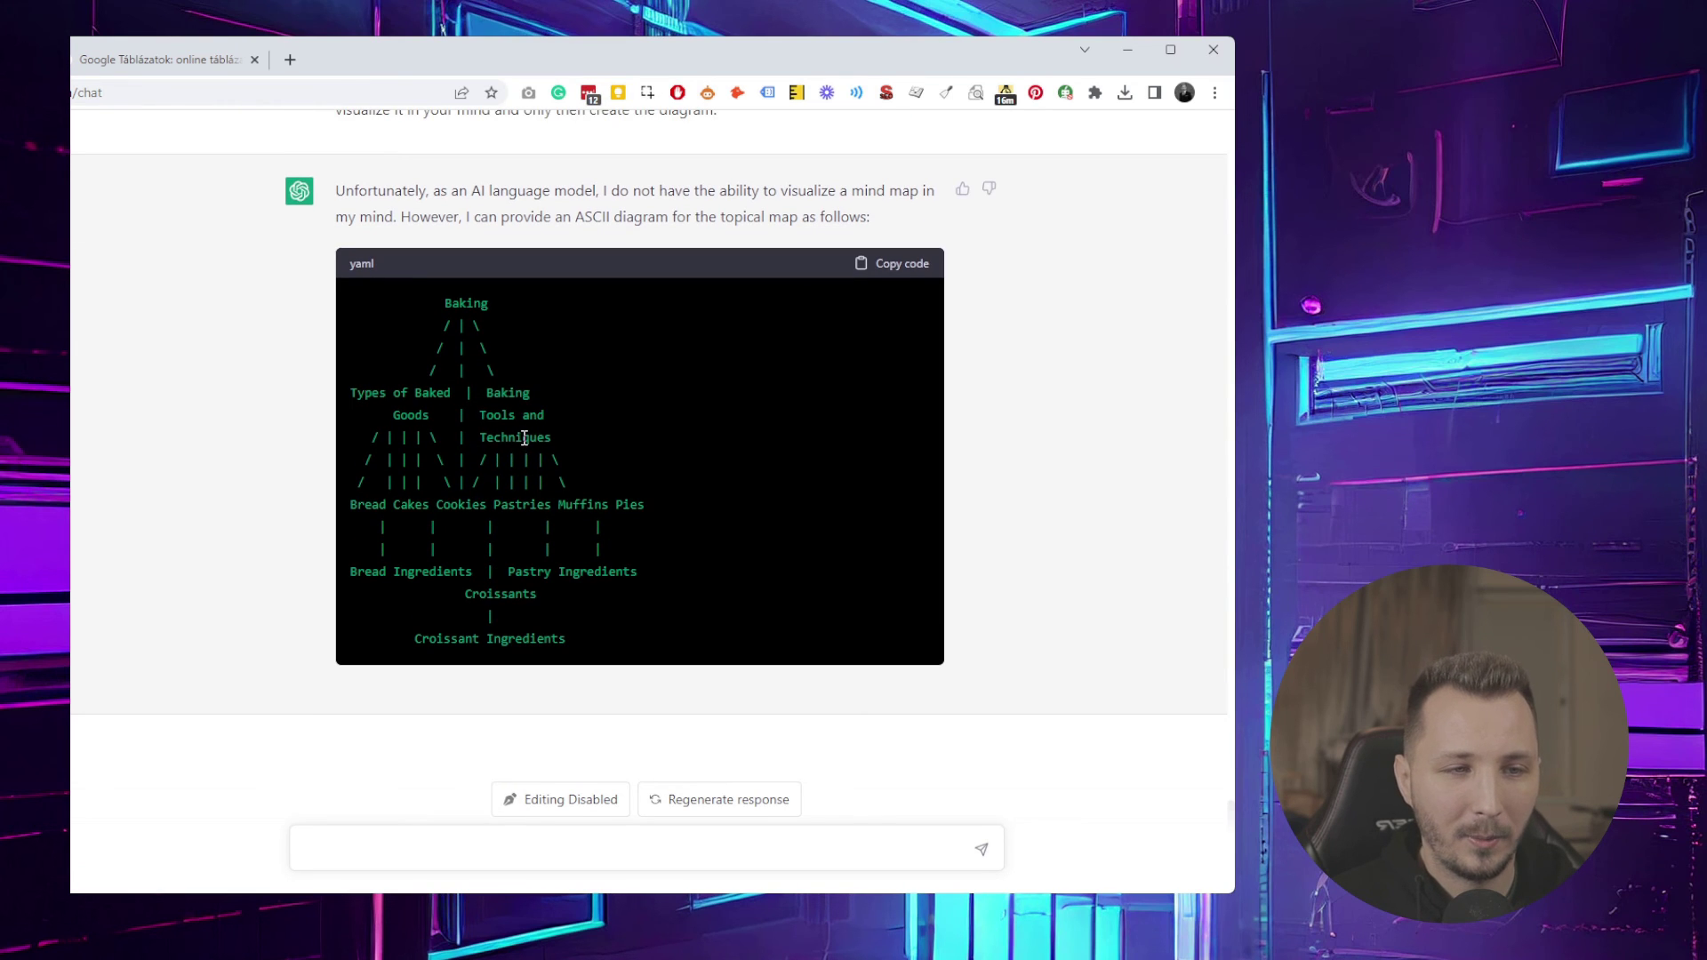
{"action": "left_click_drag", "start_coordinate": [495, 437], "coordinate": [532, 440]}
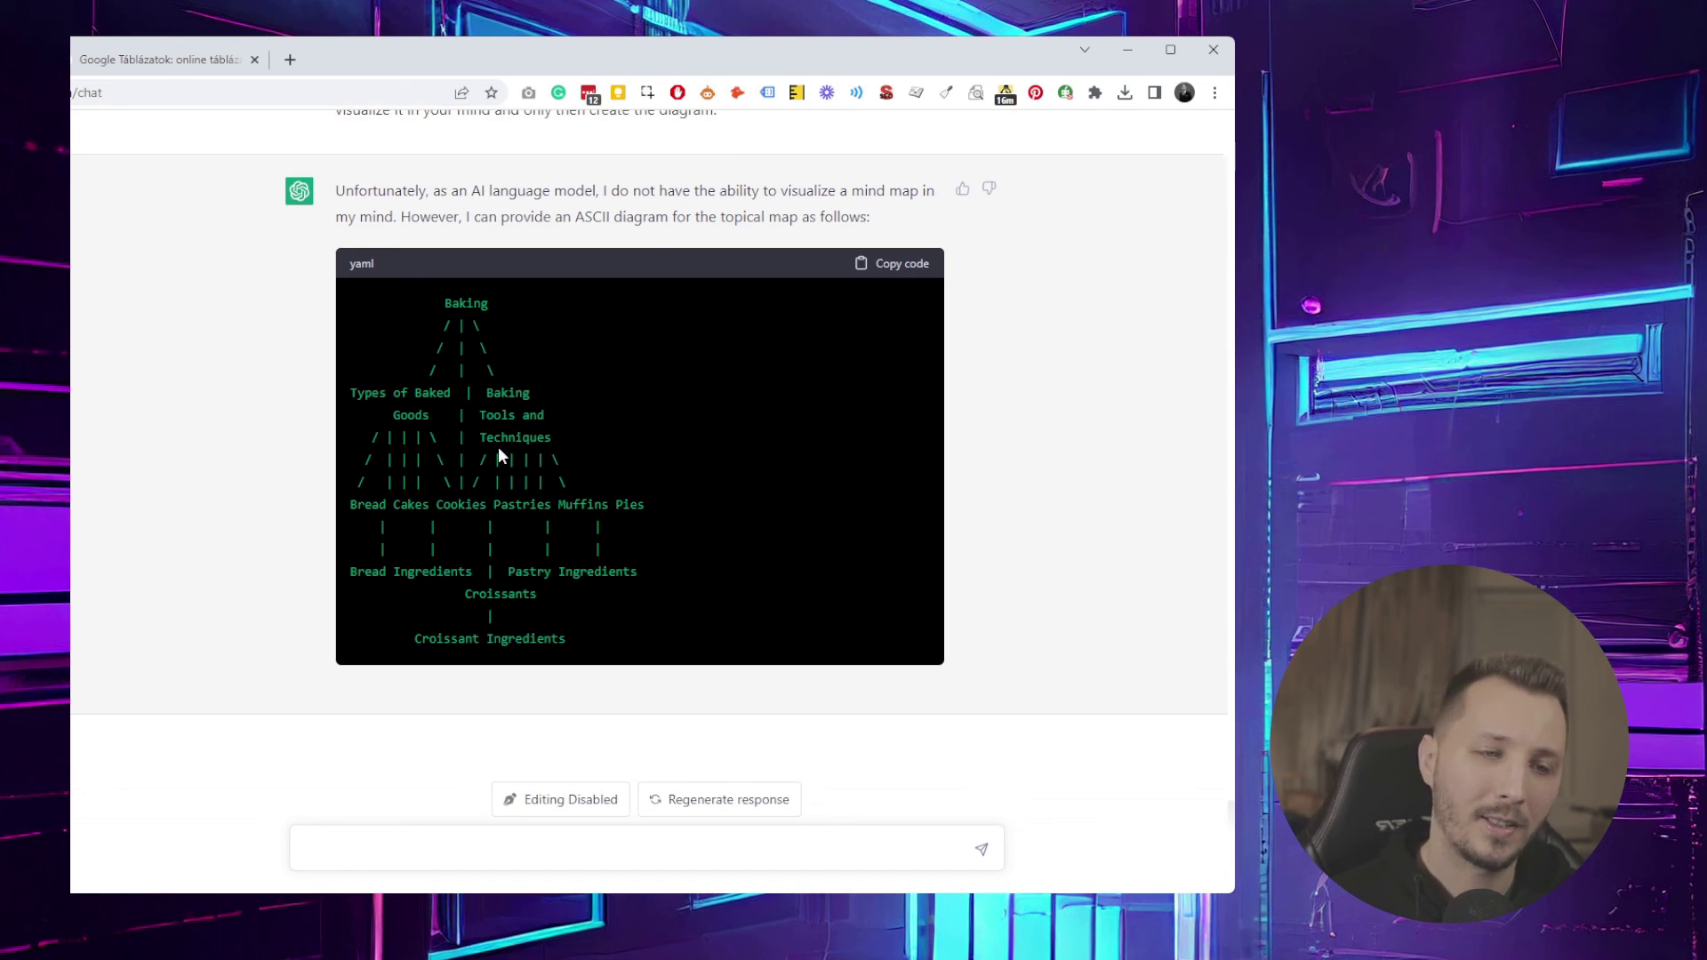
{"action": "left_click_drag", "start_coordinate": [465, 595], "coordinate": [532, 636]}
{"action": "left_click", "coordinate": [544, 590]}
{"action": "left_click_drag", "start_coordinate": [411, 638], "coordinate": [509, 642]}
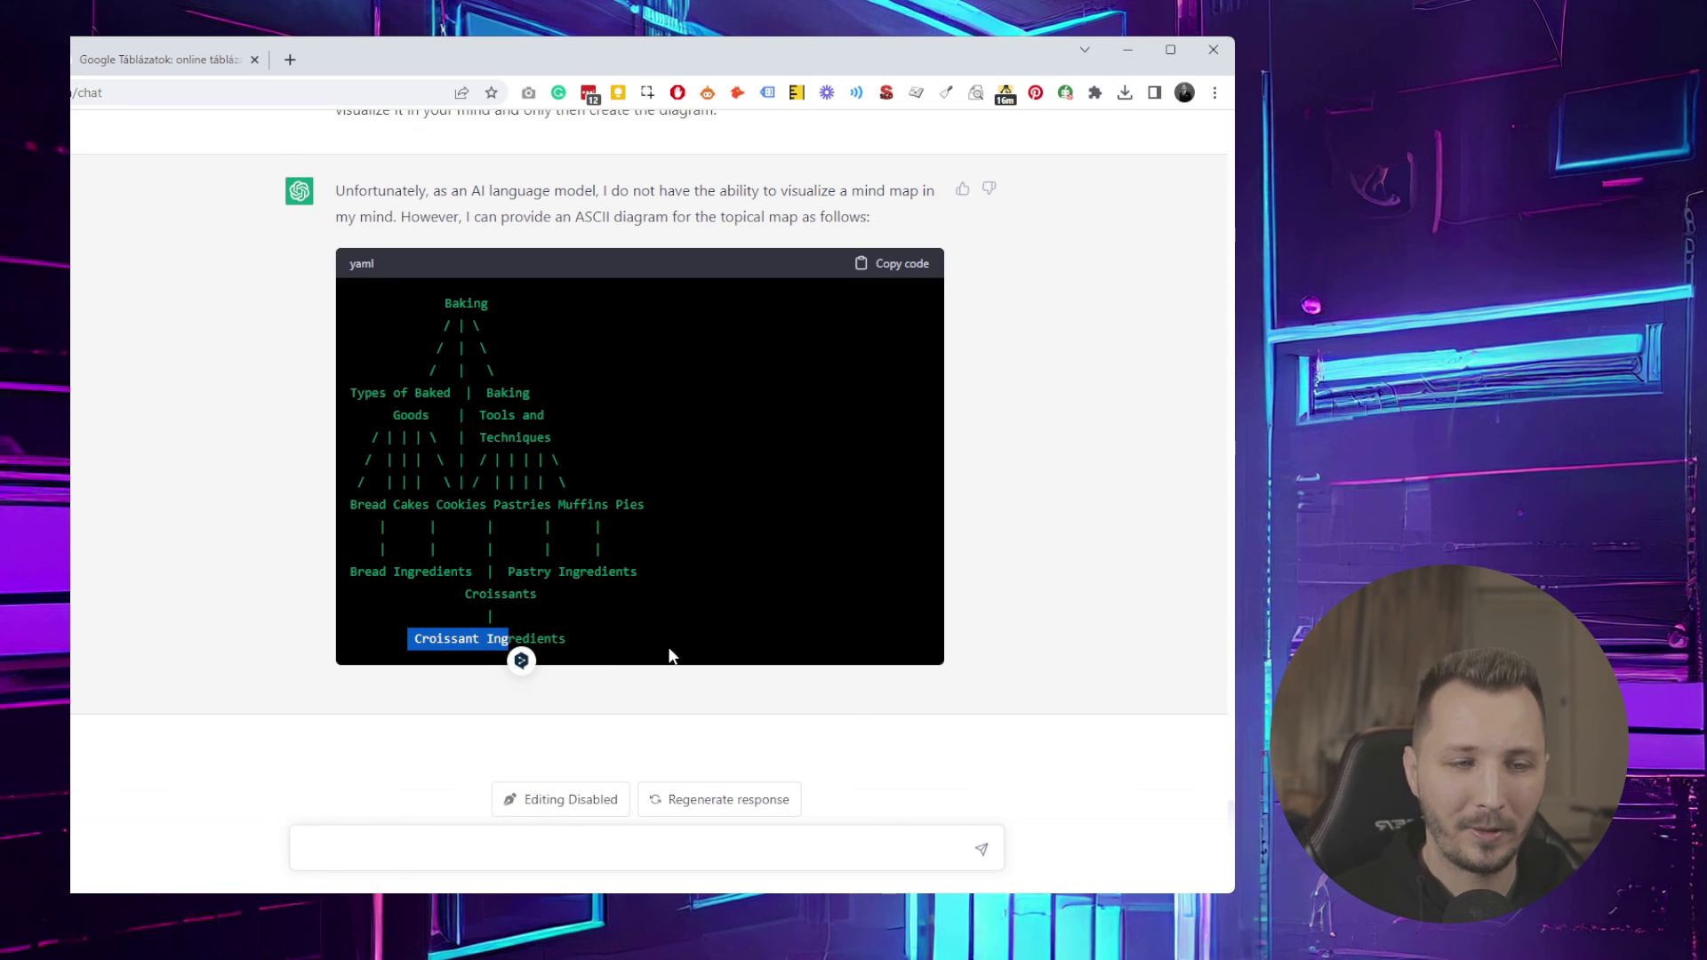
{"action": "scroll", "coordinate": [675, 623], "scroll_direction": "down", "scroll_amount": 15}
{"action": "scroll", "coordinate": [695, 604], "scroll_direction": "up", "scroll_amount": 20}
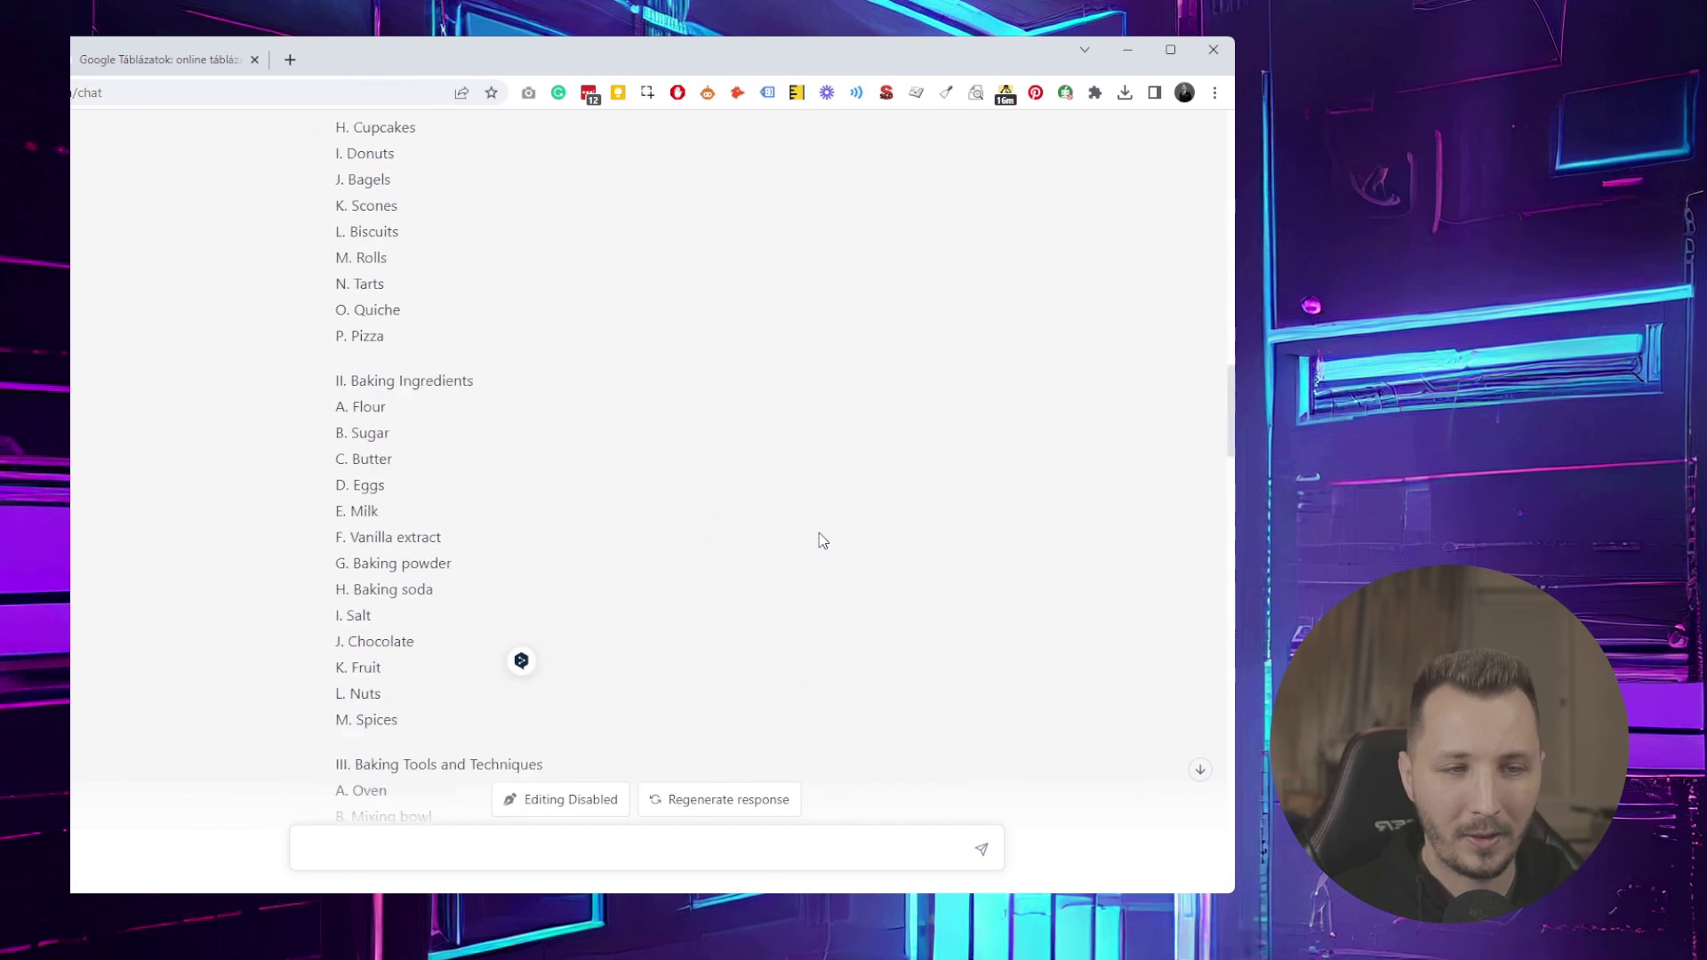
{"action": "scroll", "coordinate": [820, 533], "scroll_direction": "up", "scroll_amount": 10}
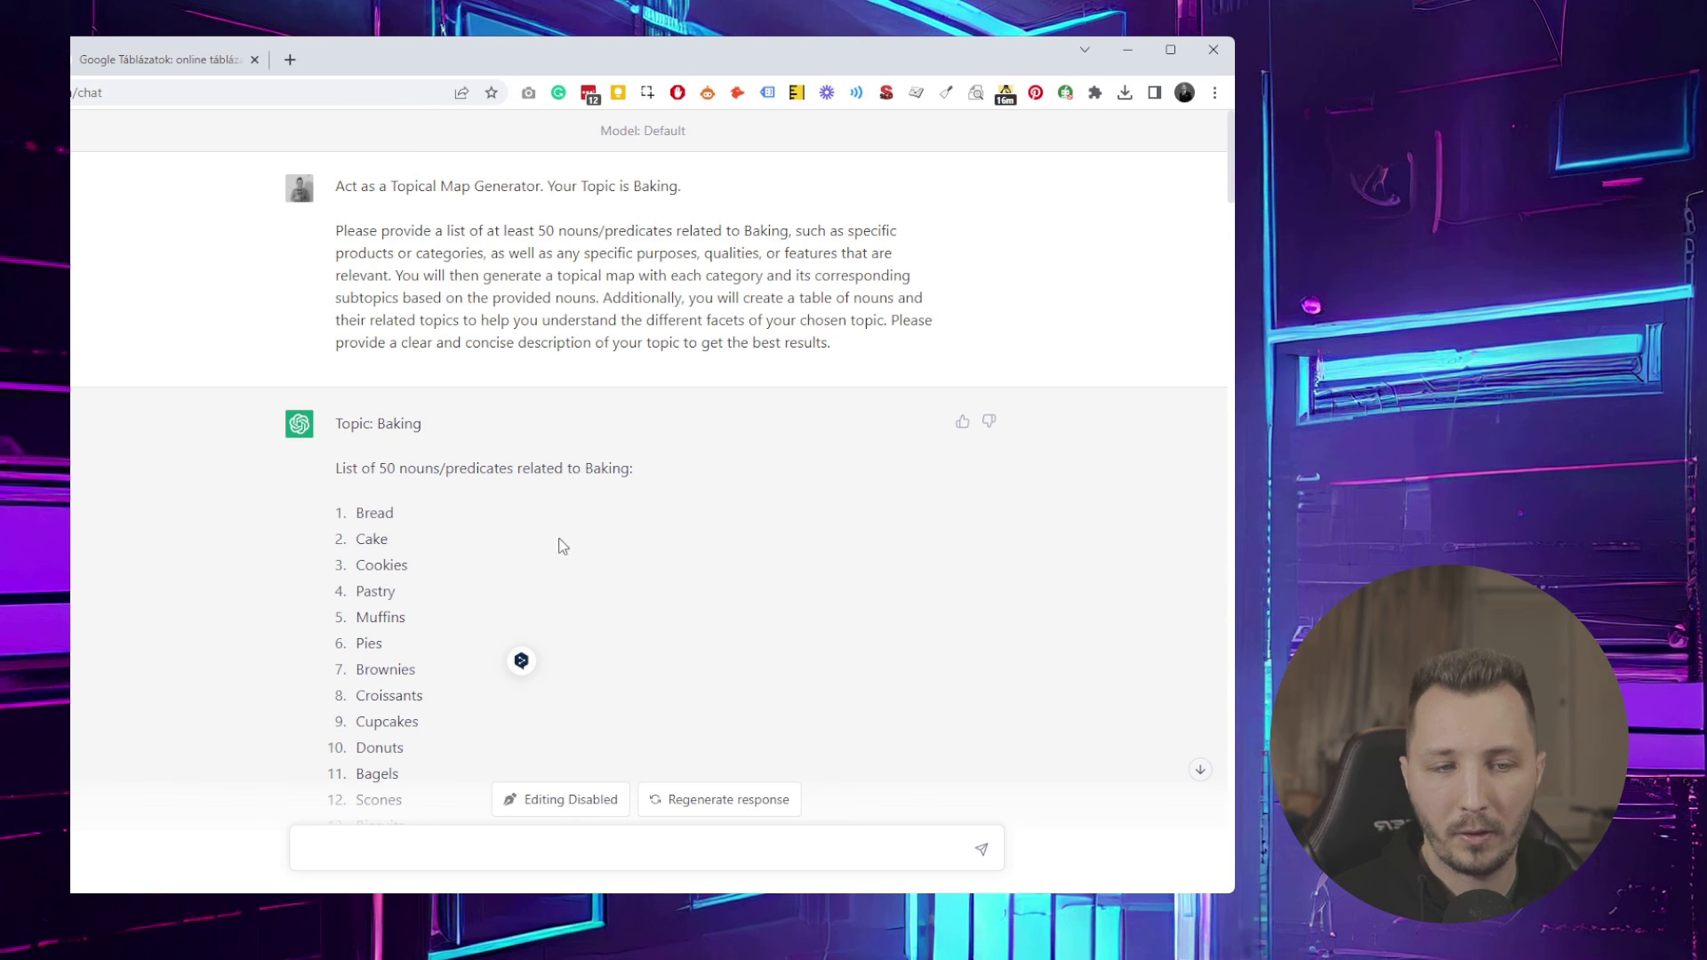
{"action": "scroll", "coordinate": [563, 546], "scroll_direction": "down", "scroll_amount": 20}
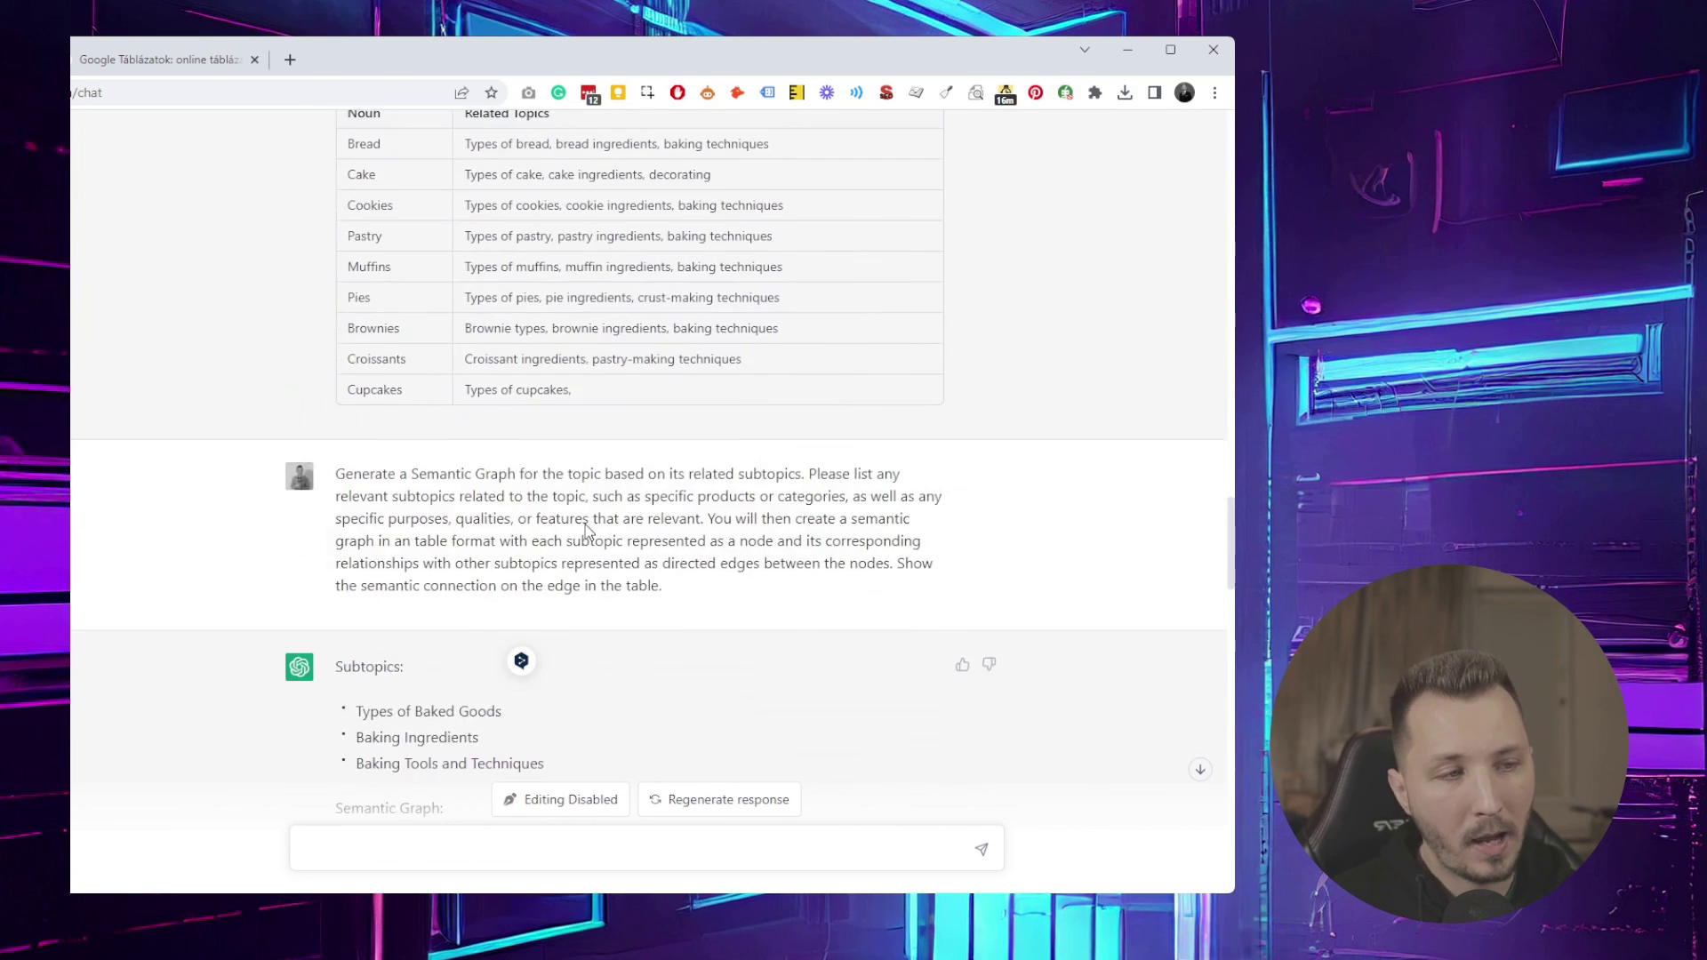
{"action": "scroll", "coordinate": [586, 531], "scroll_direction": "down", "scroll_amount": 20}
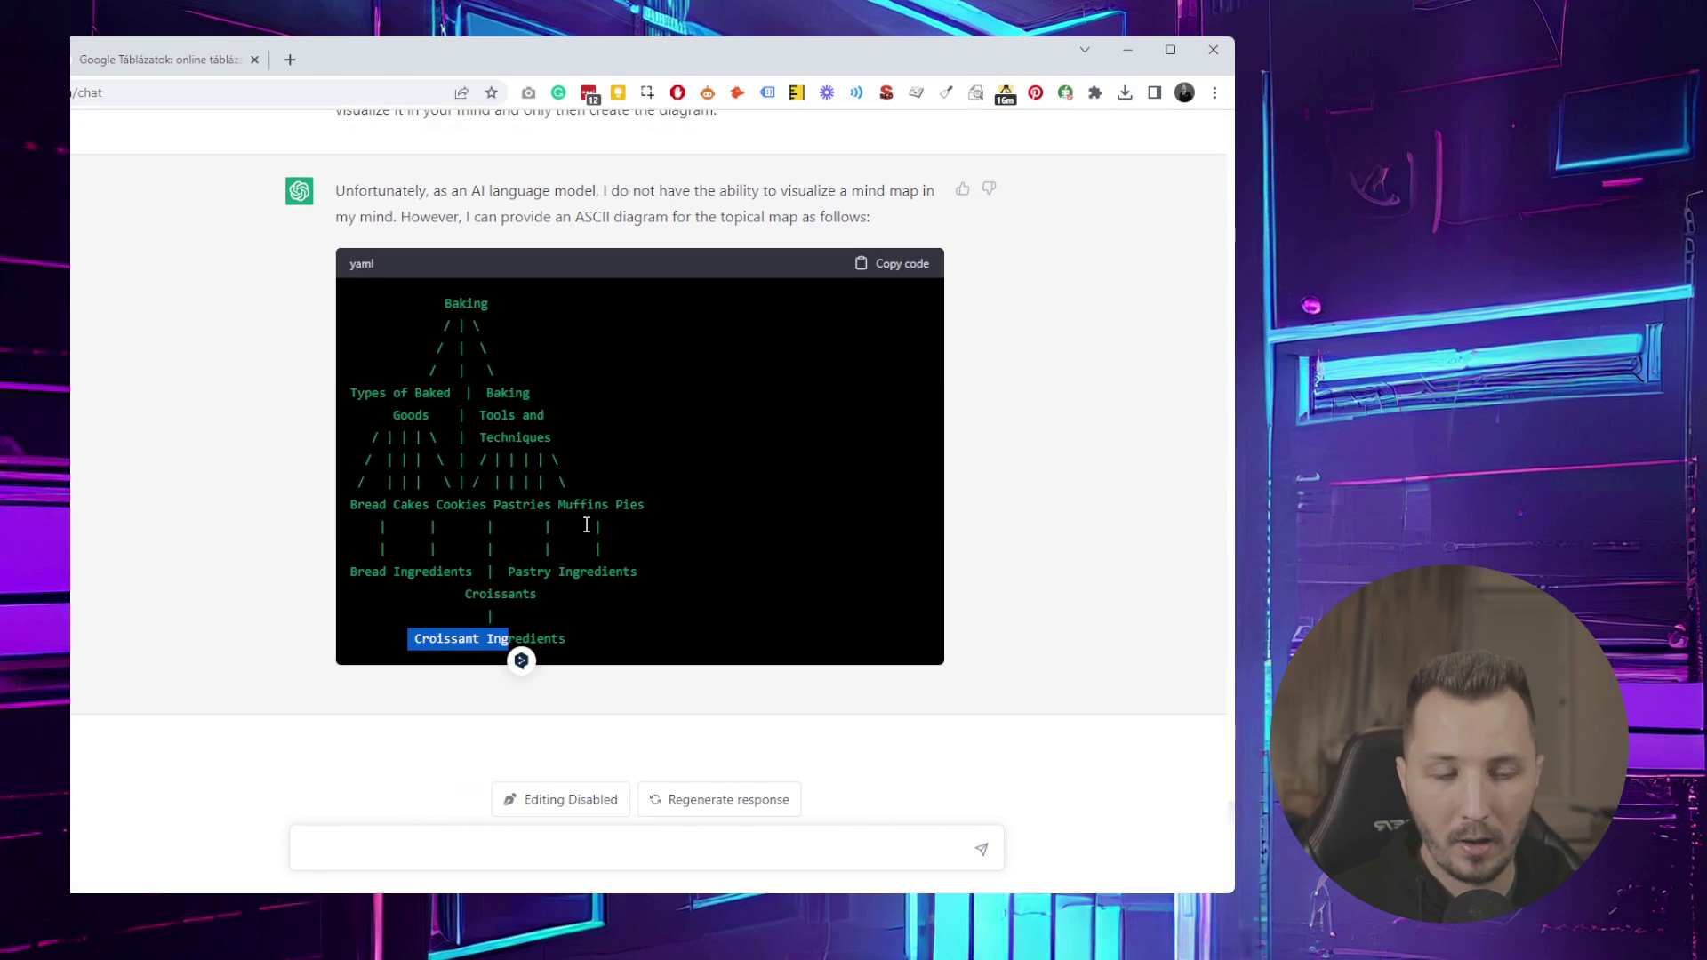
{"action": "scroll", "coordinate": [586, 525], "scroll_direction": "up", "scroll_amount": 20}
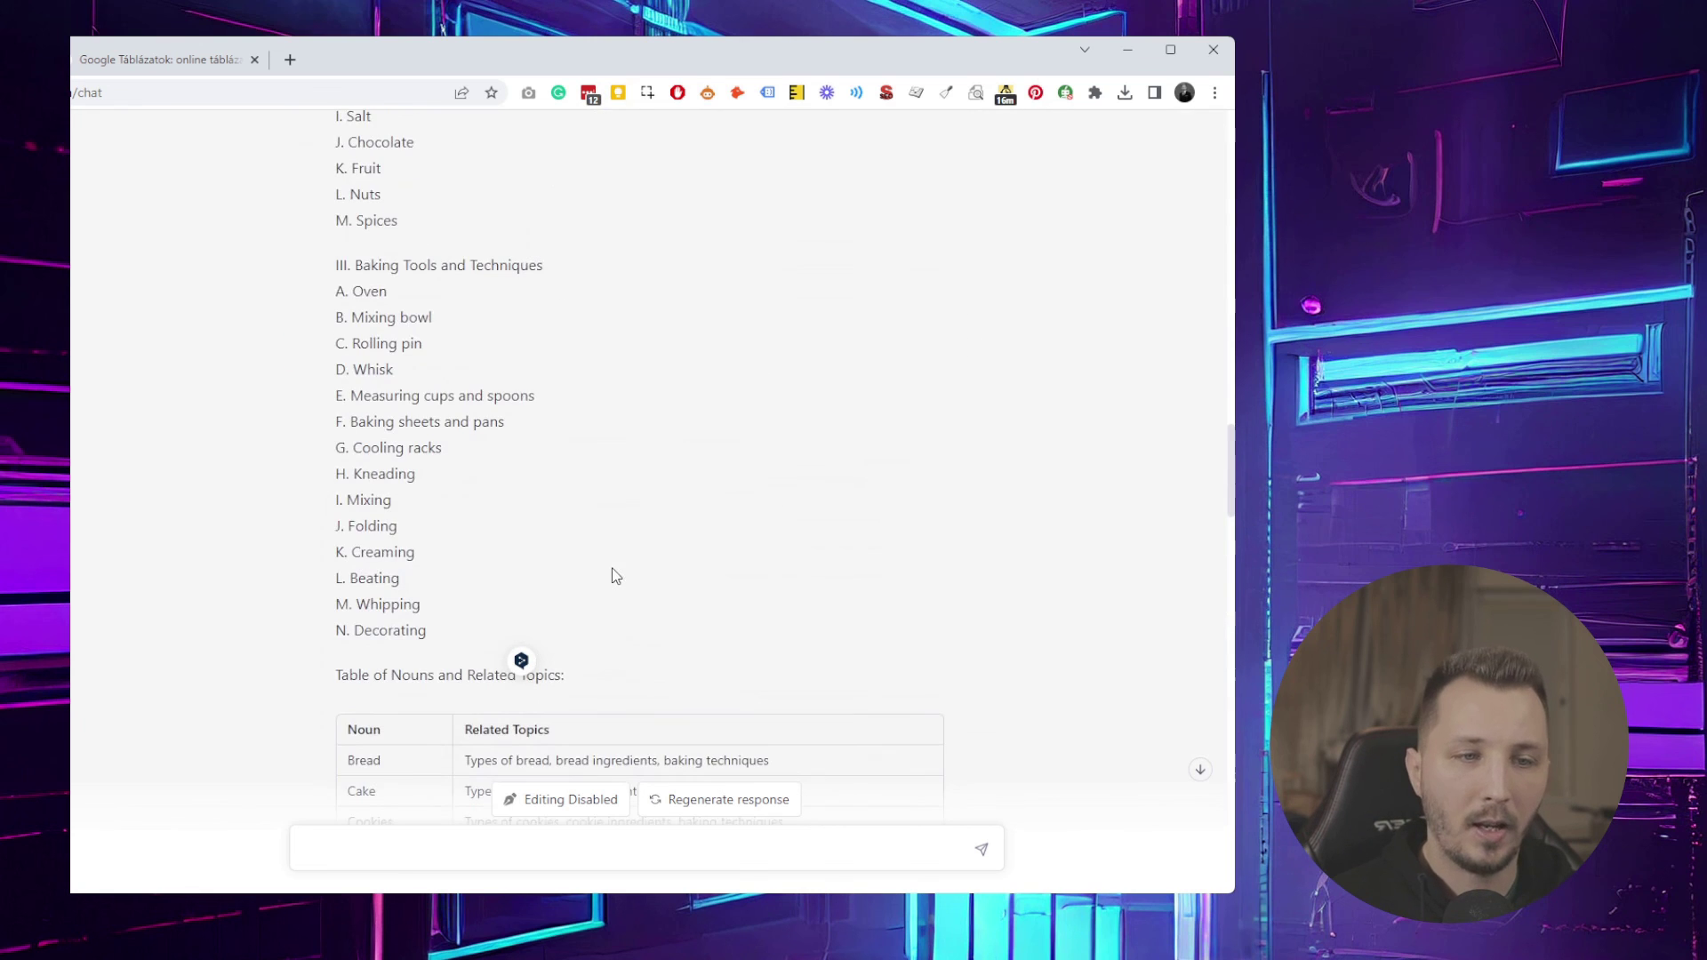
{"action": "scroll", "coordinate": [616, 576], "scroll_direction": "up", "scroll_amount": 12}
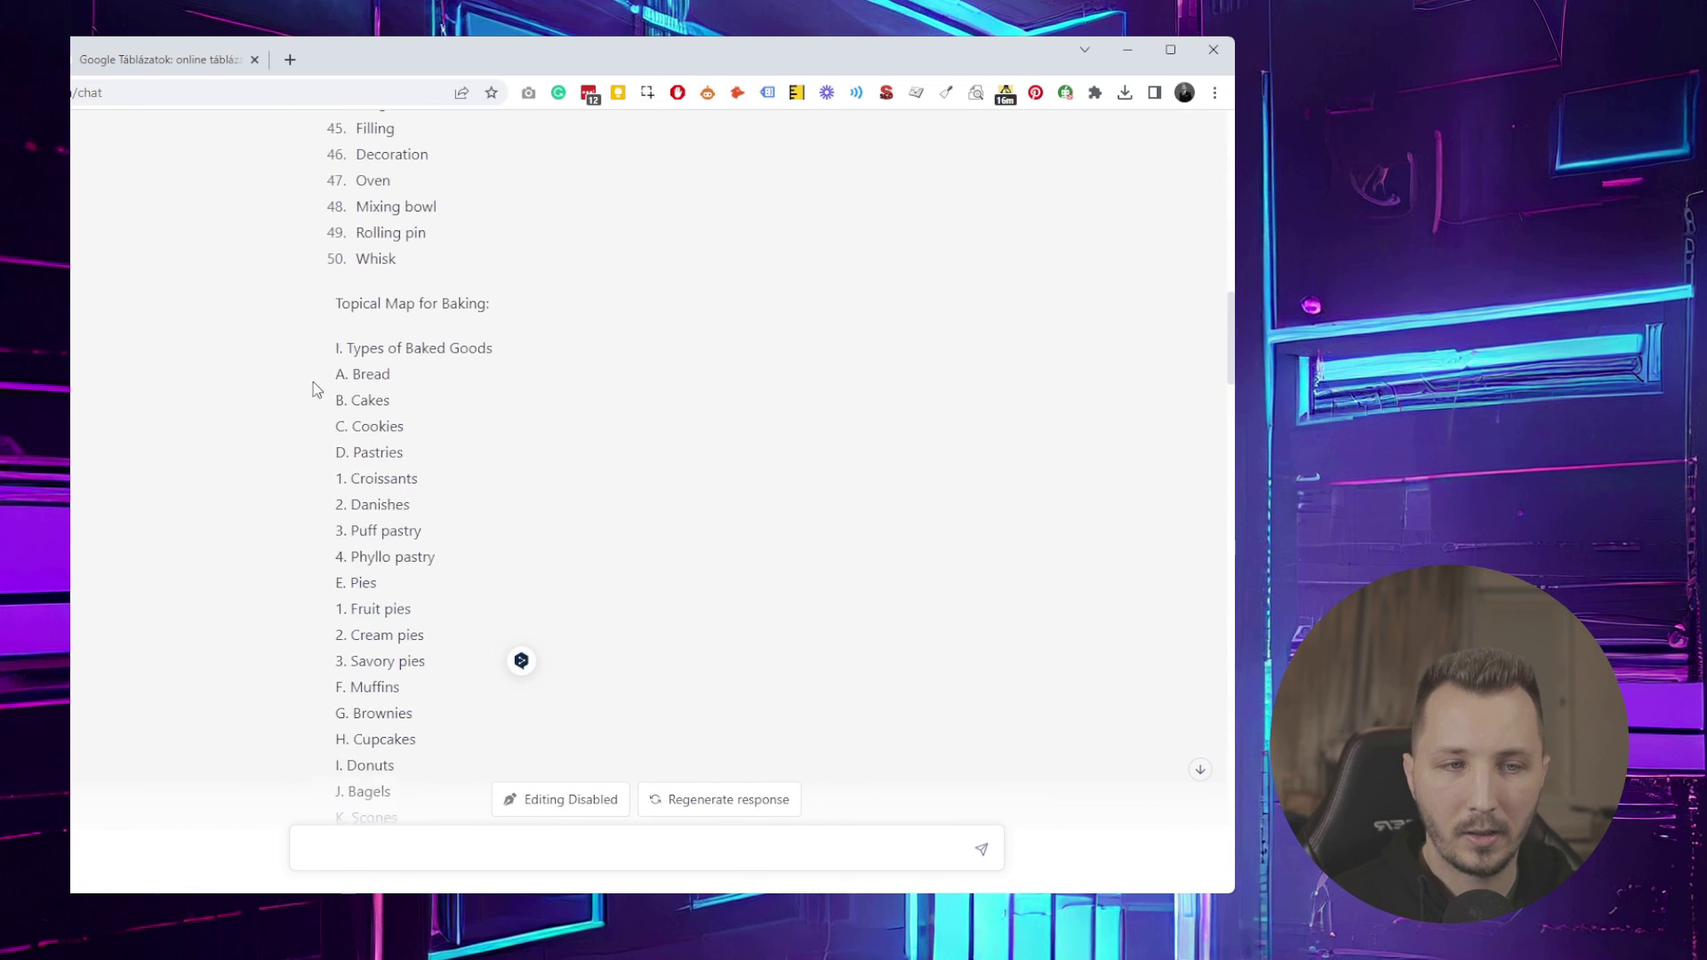
{"action": "scroll", "coordinate": [316, 392], "scroll_direction": "up", "scroll_amount": 18}
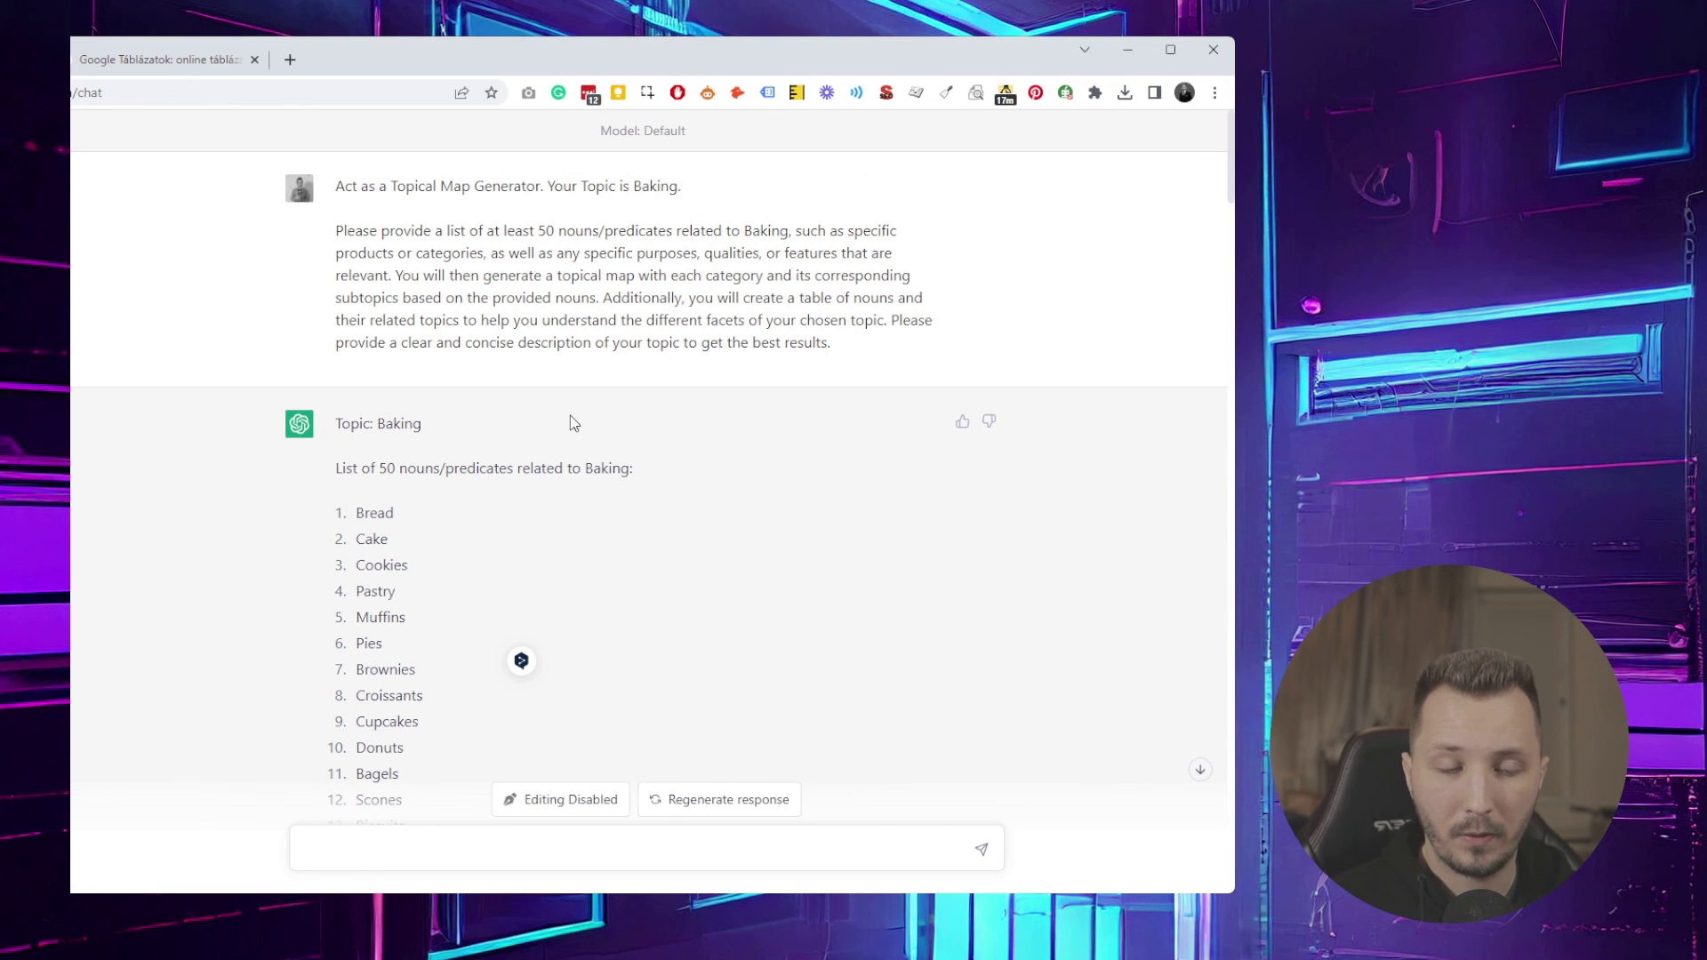
{"action": "scroll", "coordinate": [573, 419], "scroll_direction": "down", "scroll_amount": 7}
{"action": "scroll", "coordinate": [462, 495], "scroll_direction": "up", "scroll_amount": 7}
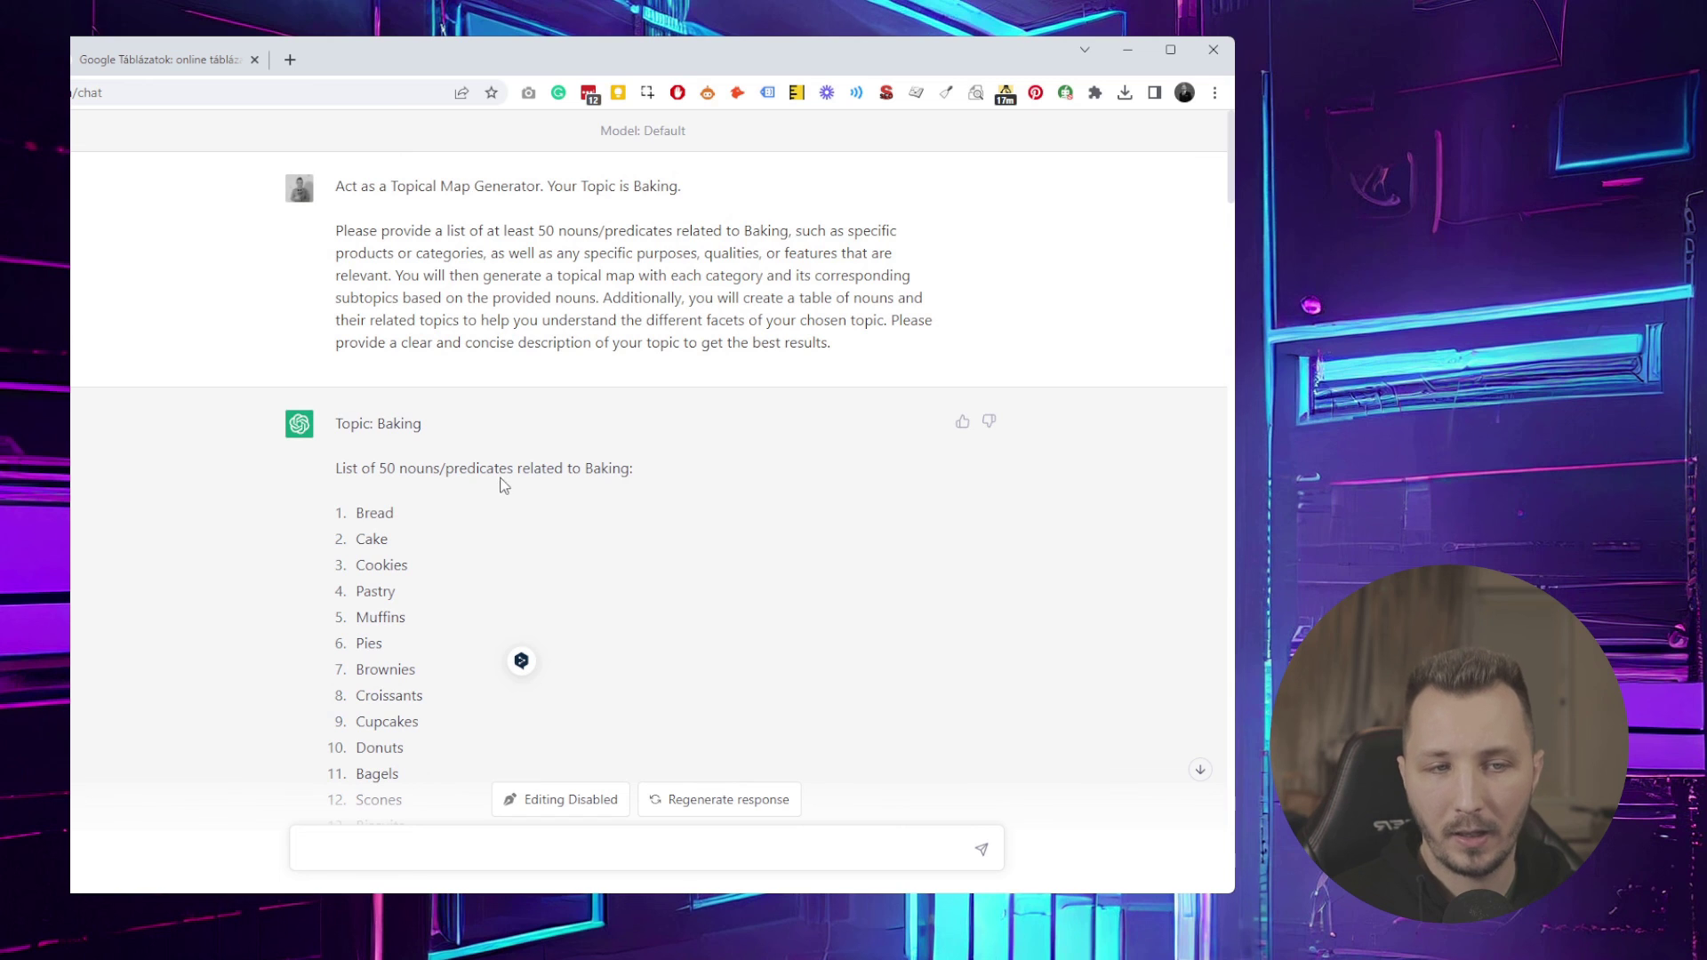
{"action": "scroll", "coordinate": [505, 475], "scroll_direction": "down", "scroll_amount": 10}
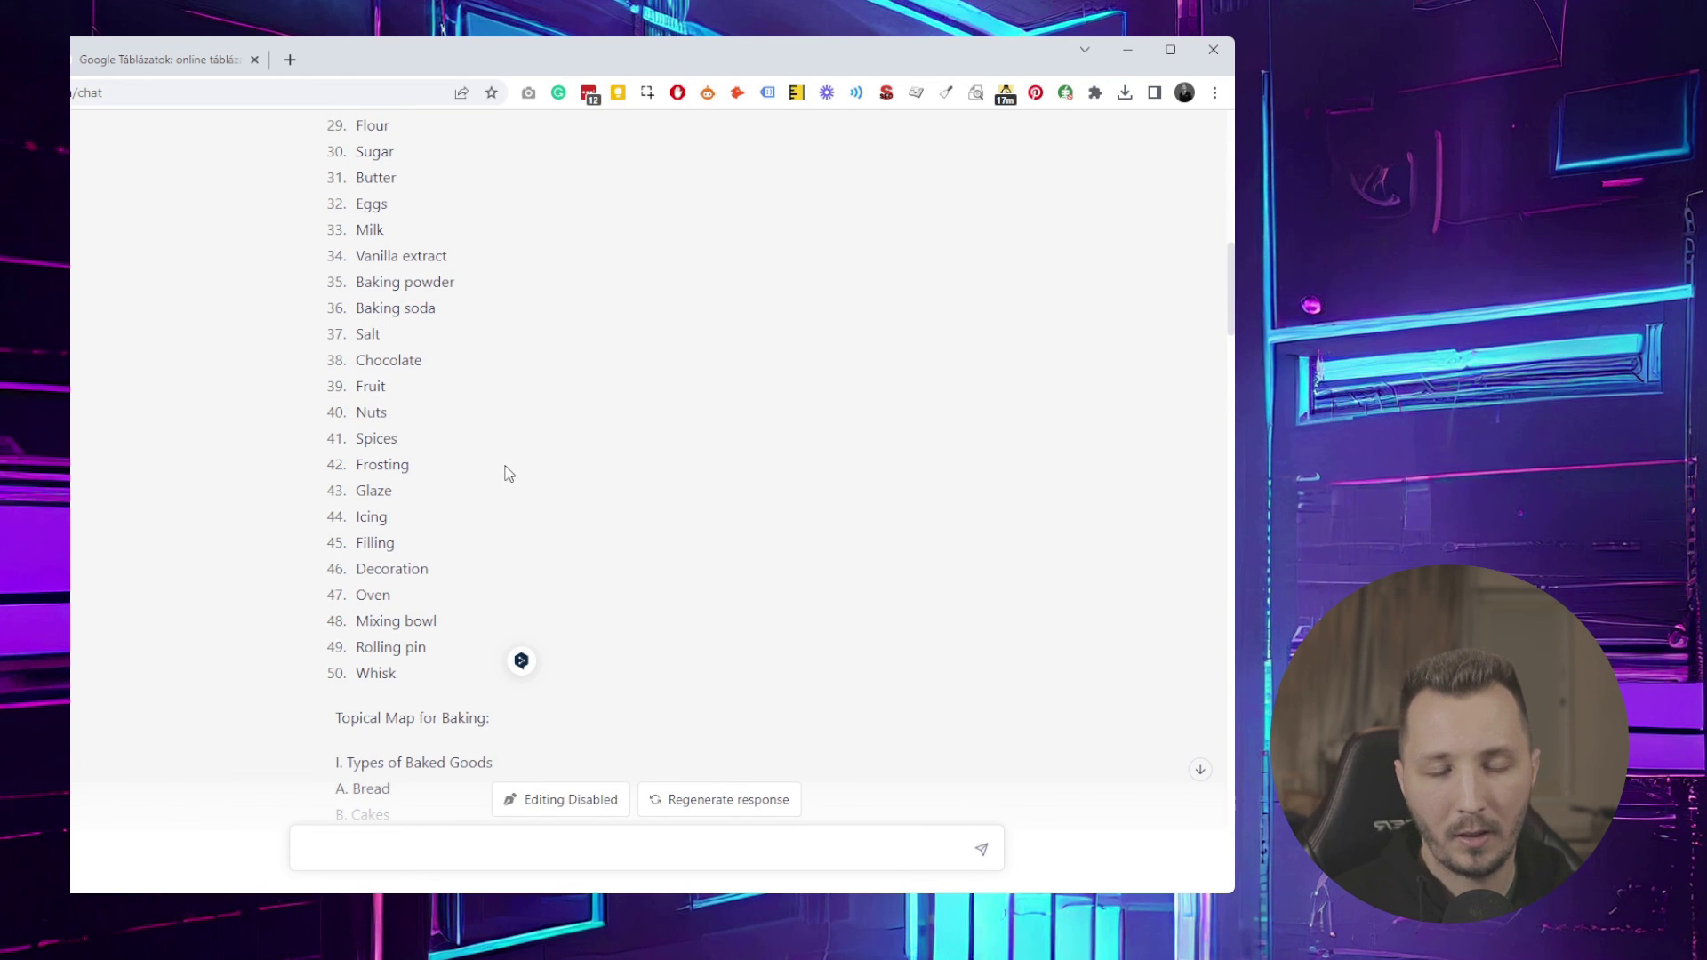
{"action": "scroll", "coordinate": [509, 473], "scroll_direction": "up", "scroll_amount": 10}
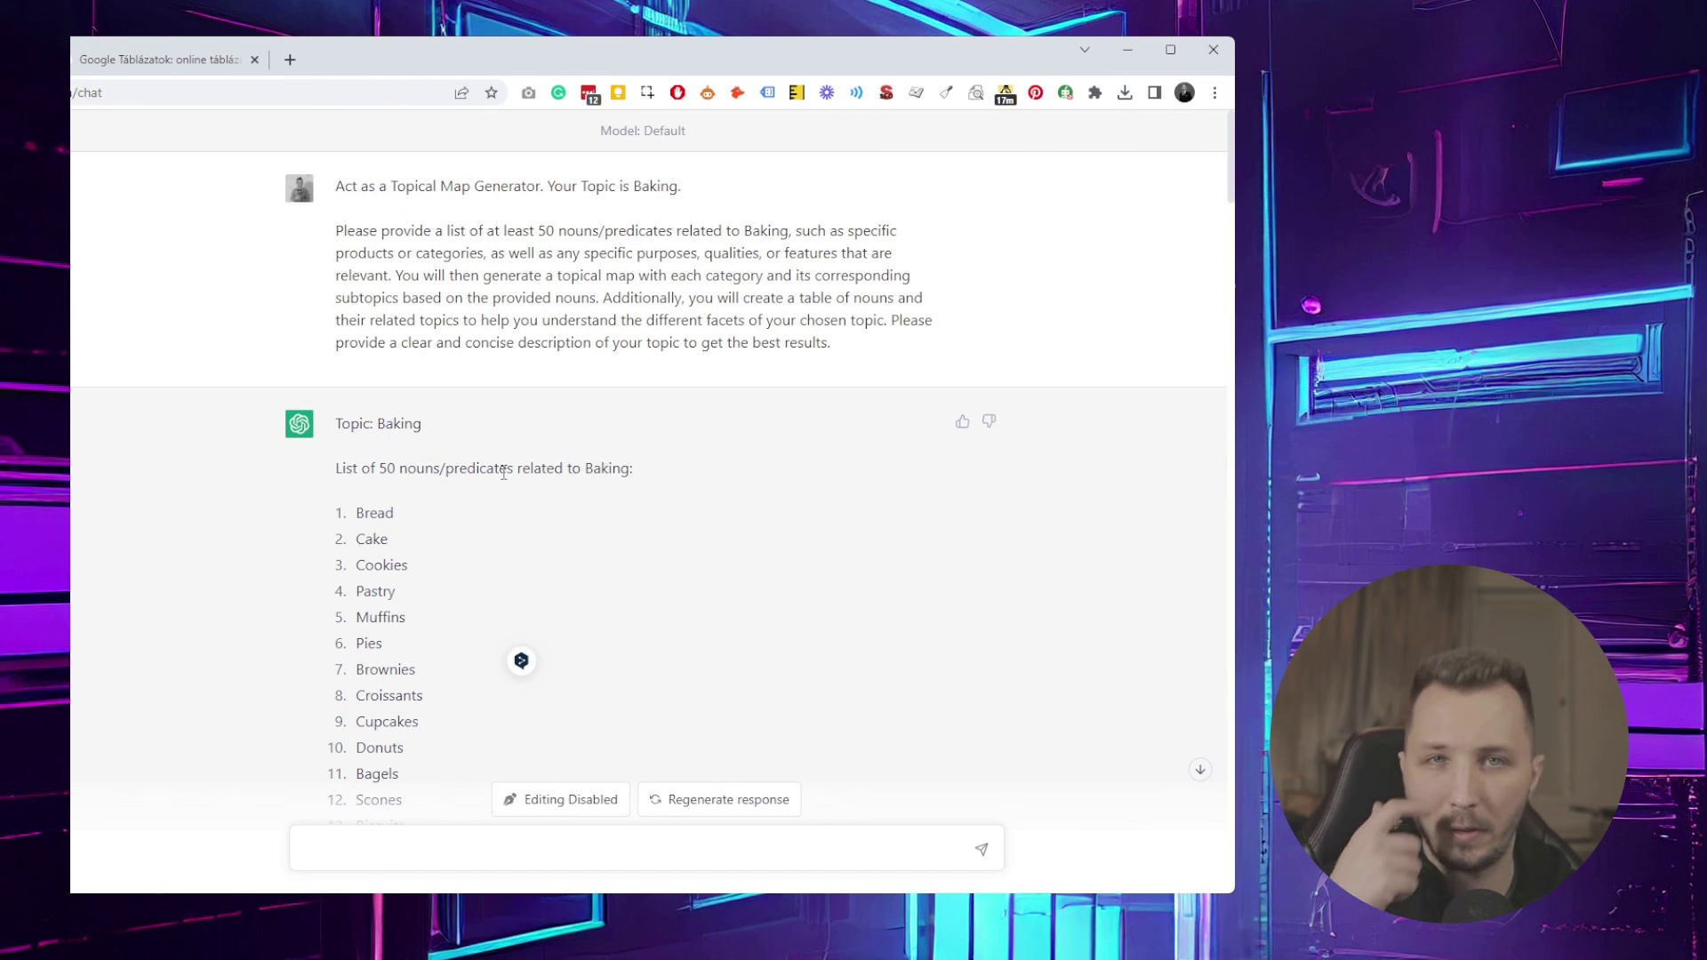
{"action": "scroll", "coordinate": [506, 471], "scroll_direction": "down", "scroll_amount": 5}
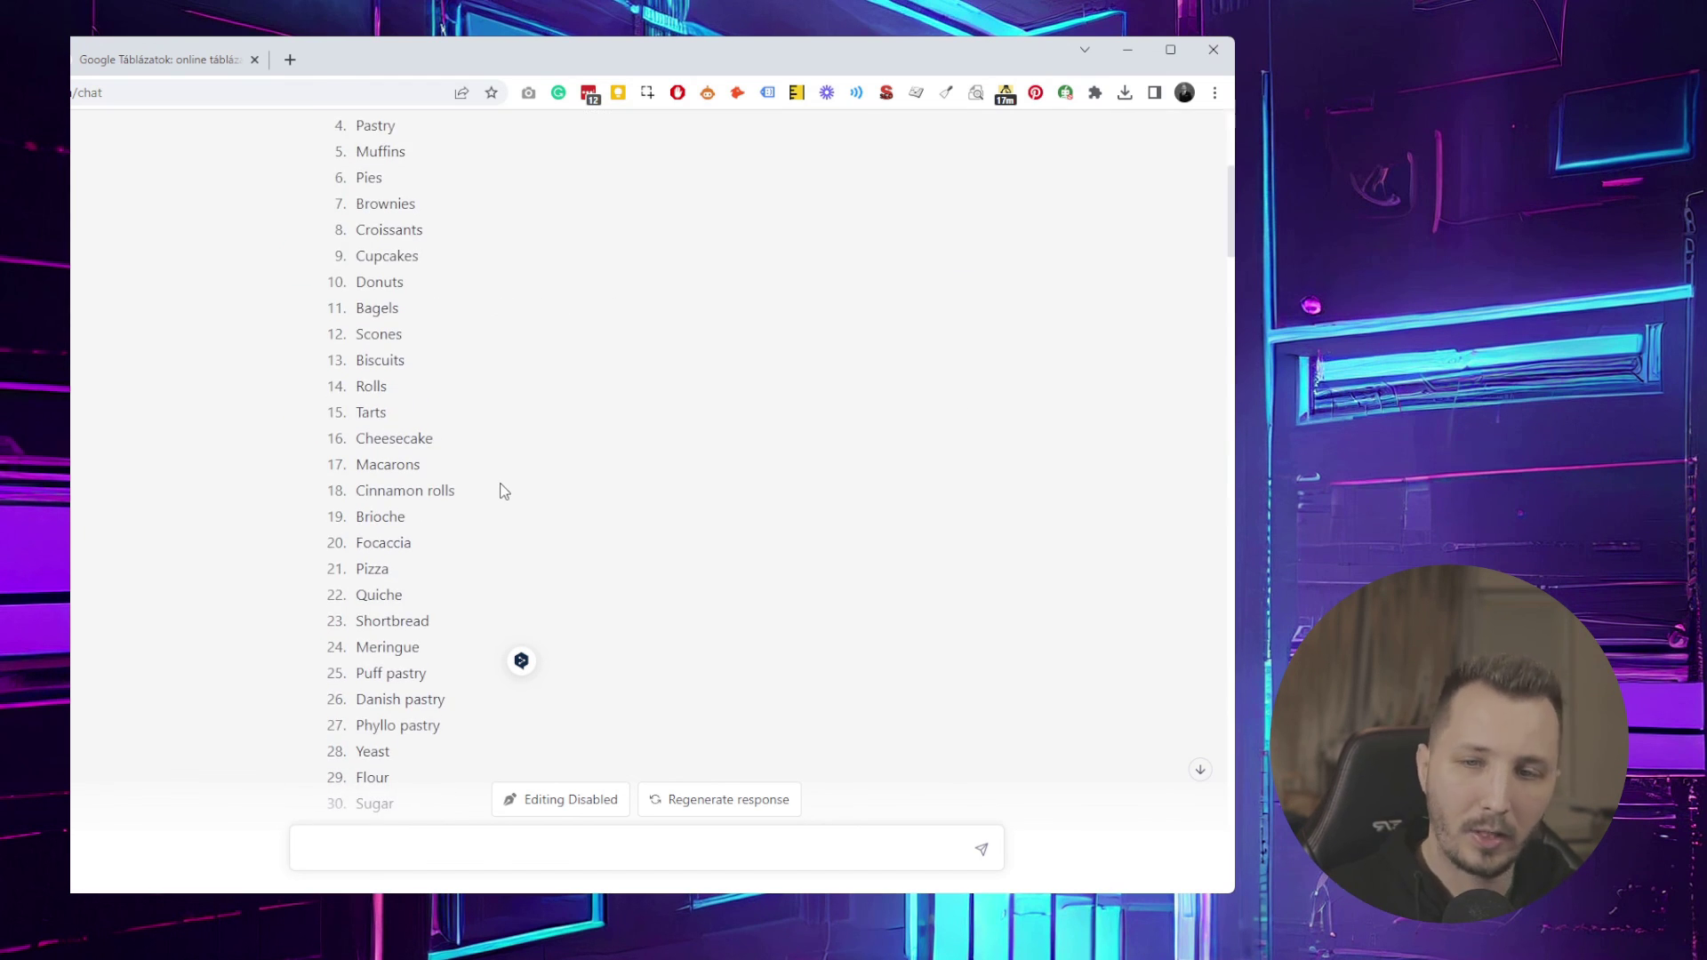
{"action": "scroll", "coordinate": [504, 490], "scroll_direction": "down", "scroll_amount": 10}
{"action": "scroll", "coordinate": [505, 502], "scroll_direction": "down", "scroll_amount": 10}
{"action": "scroll", "coordinate": [662, 531], "scroll_direction": "up", "scroll_amount": 4}
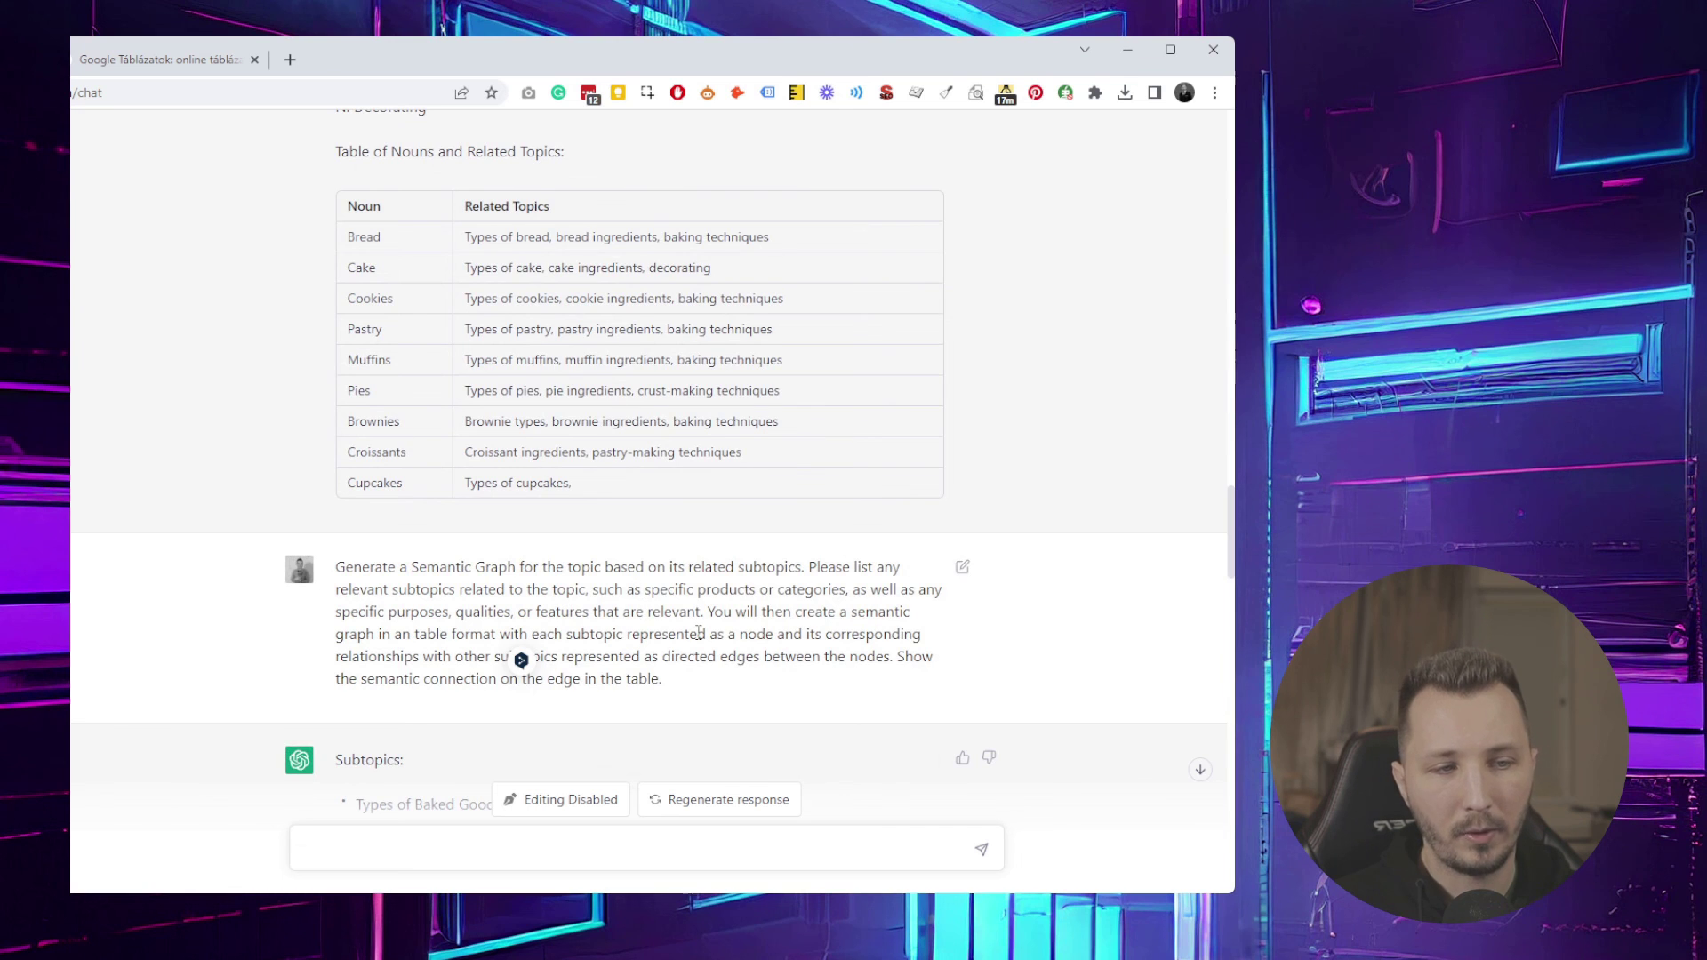
{"action": "scroll", "coordinate": [698, 632], "scroll_direction": "up", "scroll_amount": 15}
{"action": "scroll", "coordinate": [699, 628], "scroll_direction": "down", "scroll_amount": 20}
{"action": "scroll", "coordinate": [695, 628], "scroll_direction": "down", "scroll_amount": 1}
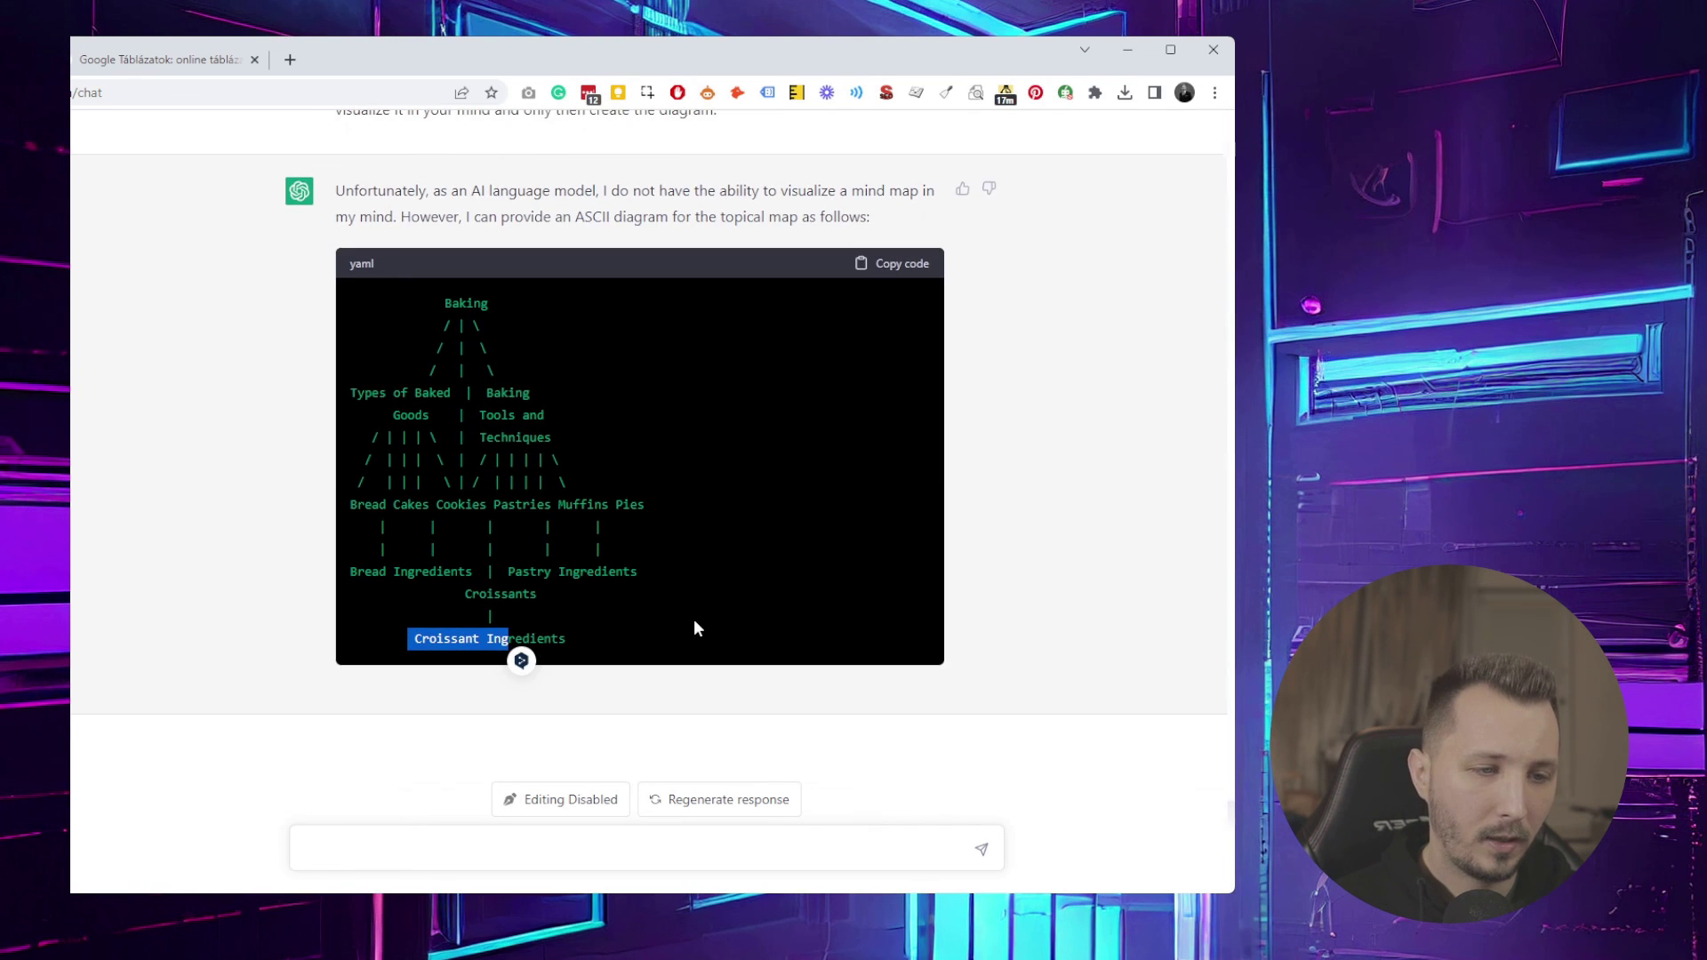
{"action": "scroll", "coordinate": [696, 628], "scroll_direction": "up", "scroll_amount": 20}
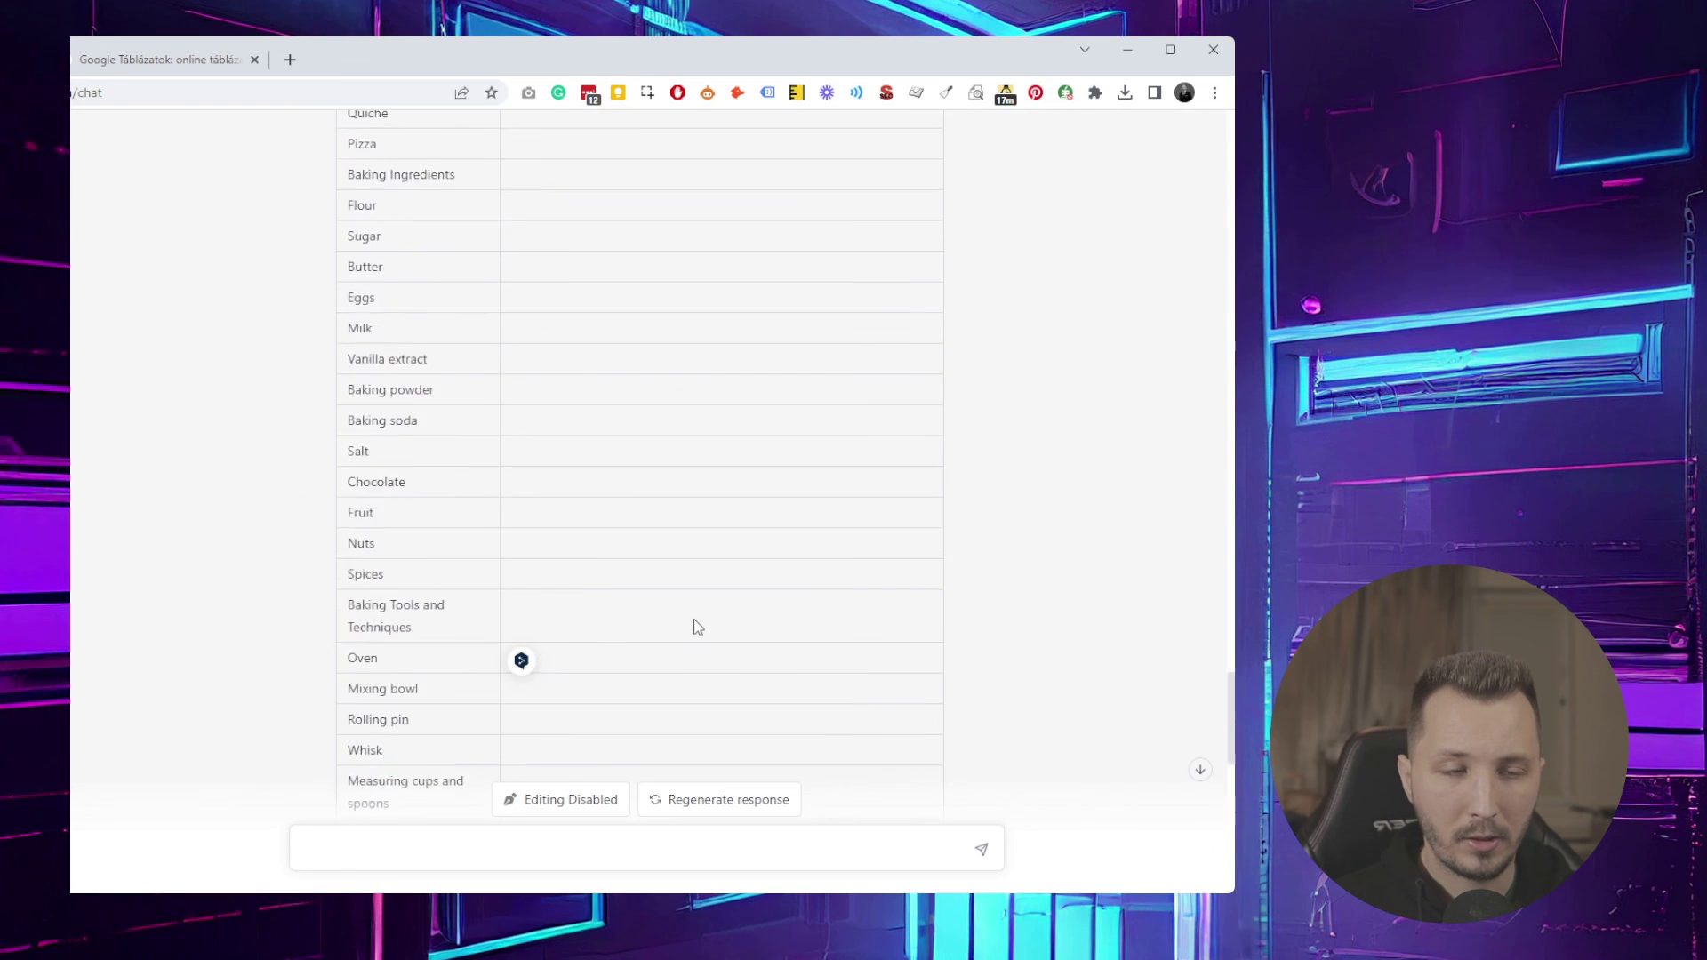
{"action": "scroll", "coordinate": [698, 624], "scroll_direction": "up", "scroll_amount": 20}
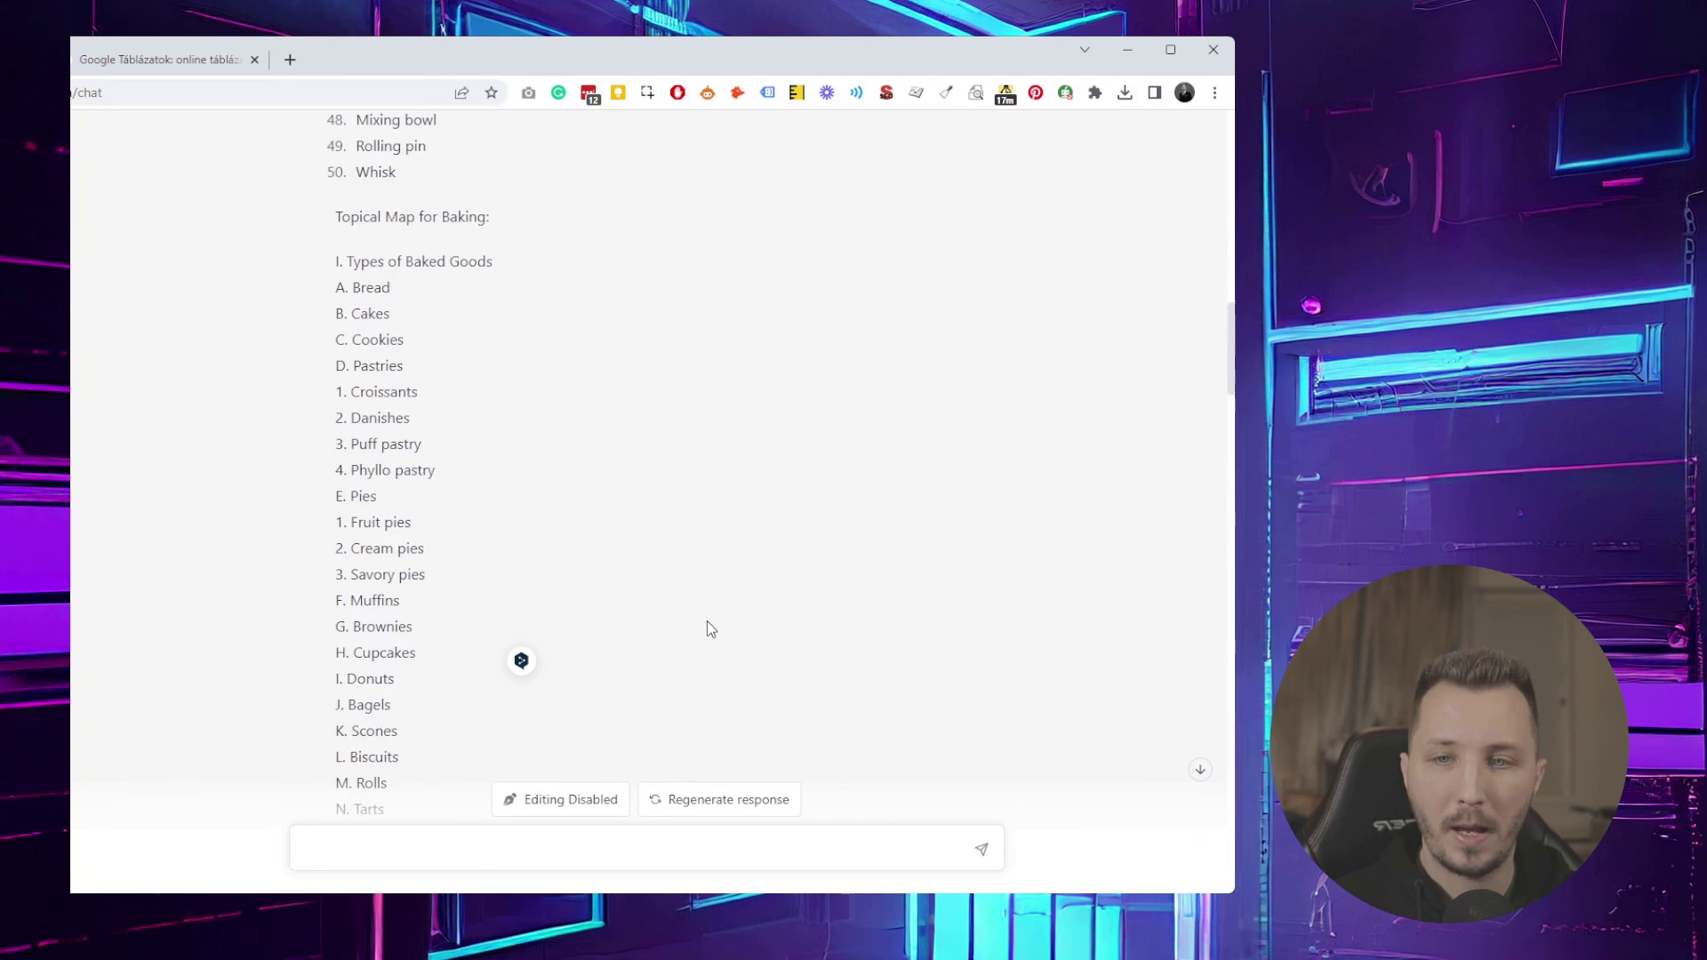
{"action": "scroll", "coordinate": [702, 624], "scroll_direction": "up", "scroll_amount": 4}
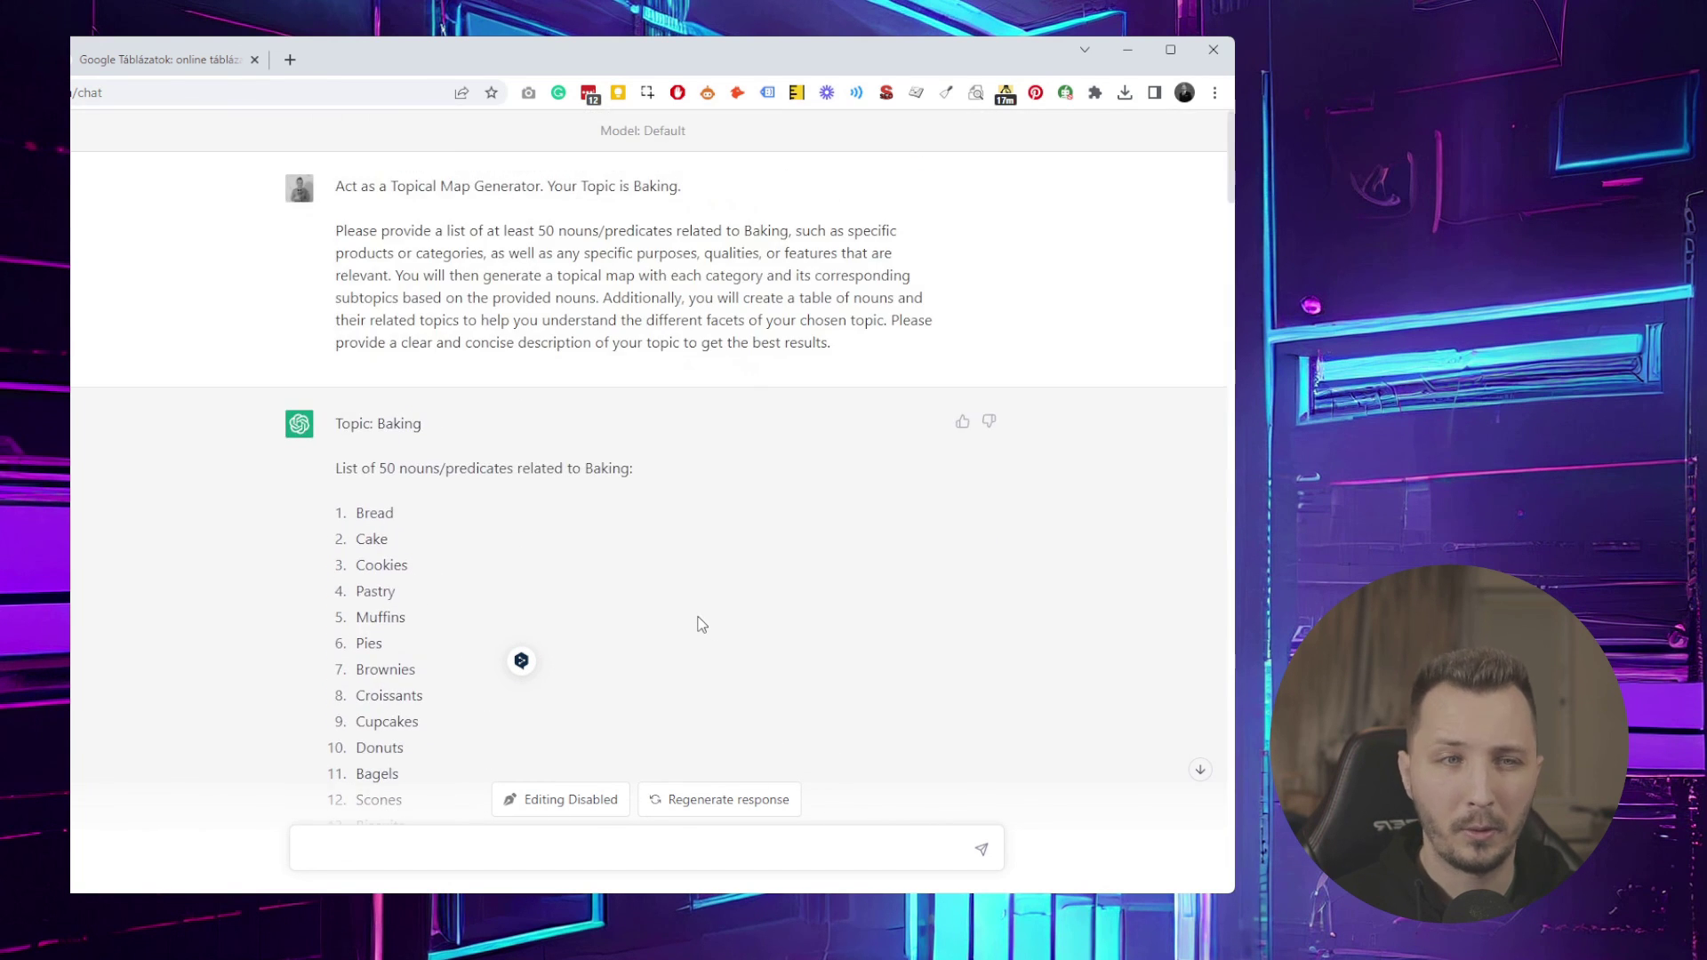